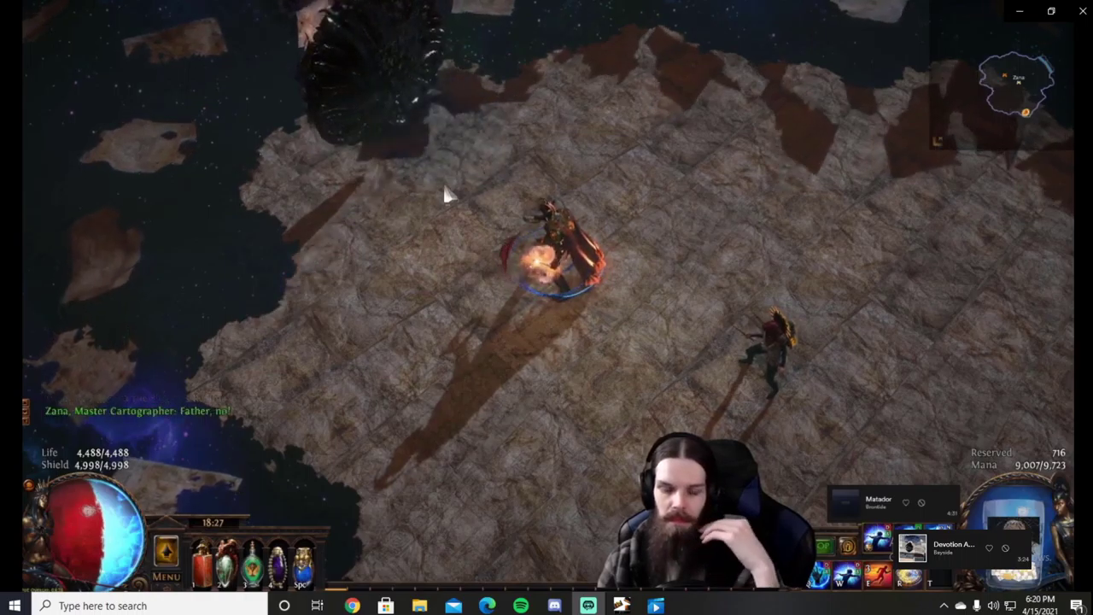
Enter the boss arena from the floating stone platform and engage the two bosses at close range.
click(405, 113)
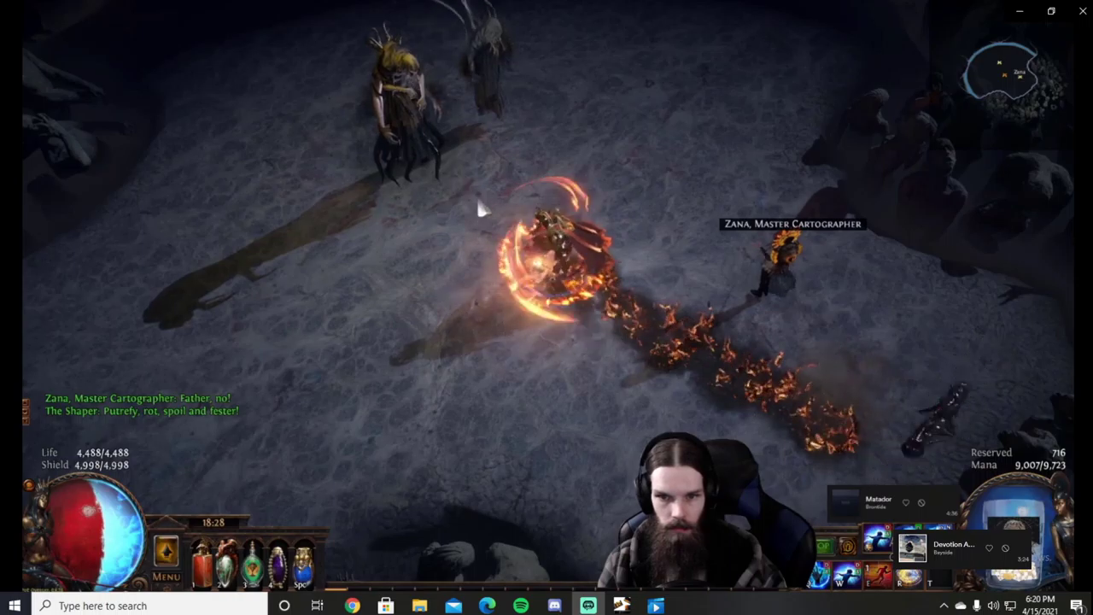
click(481, 208)
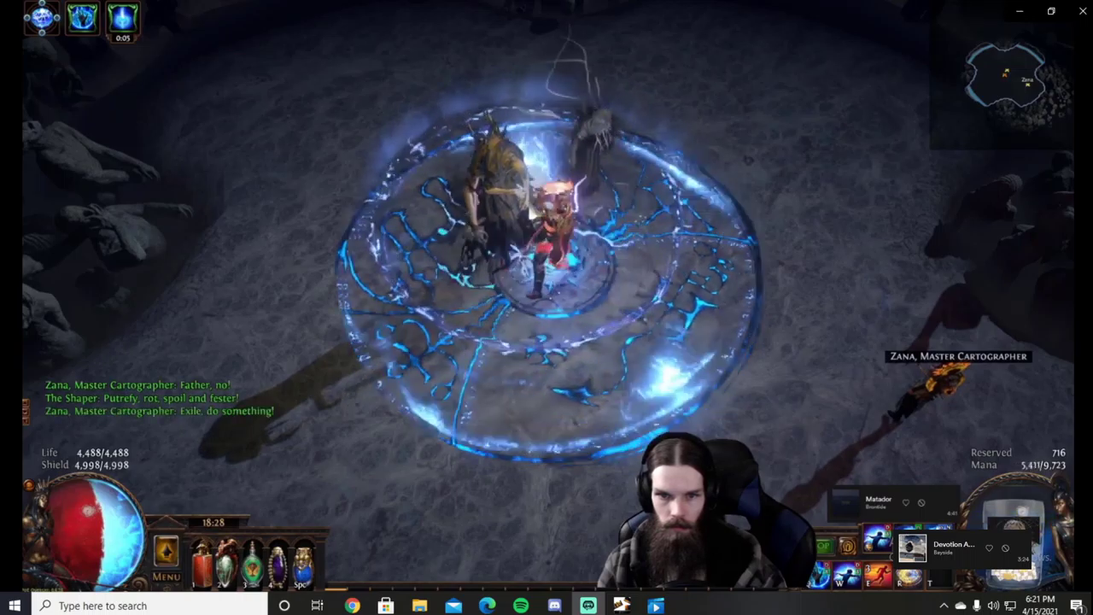
click(504, 287)
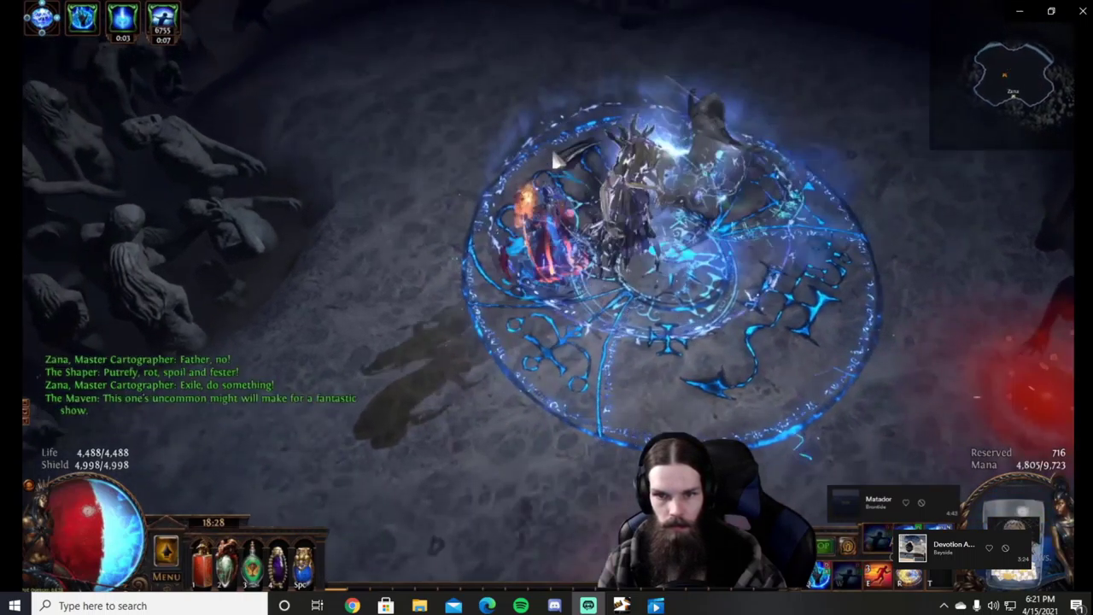
click(551, 147)
click(582, 358)
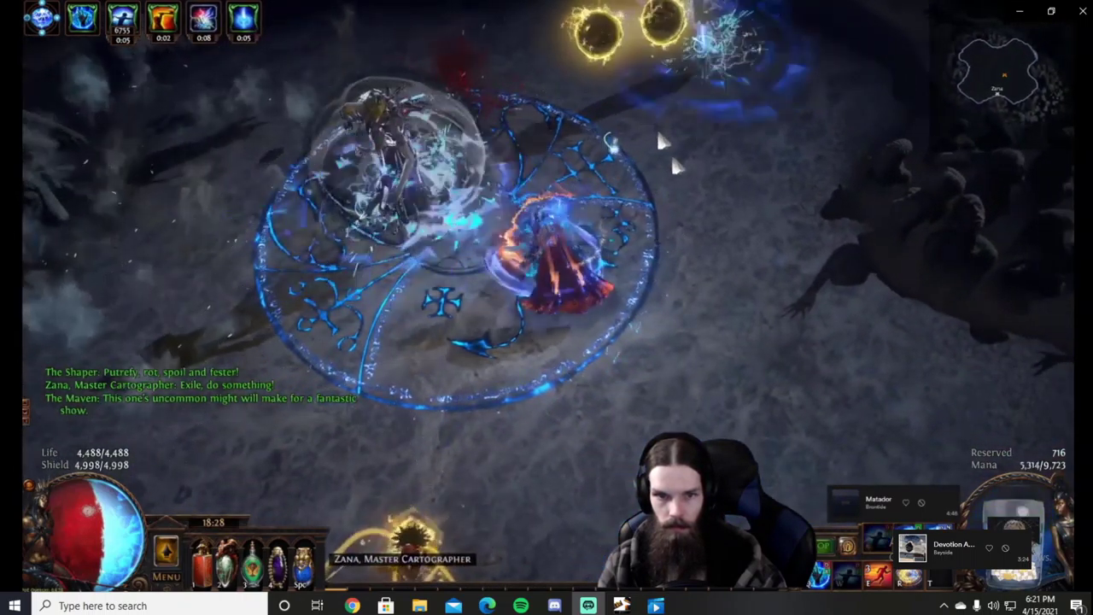
Move the character out of the blue rune circle and around the yellow-ringed dark orbs.
click(659, 285)
click(722, 103)
click(561, 140)
click(555, 72)
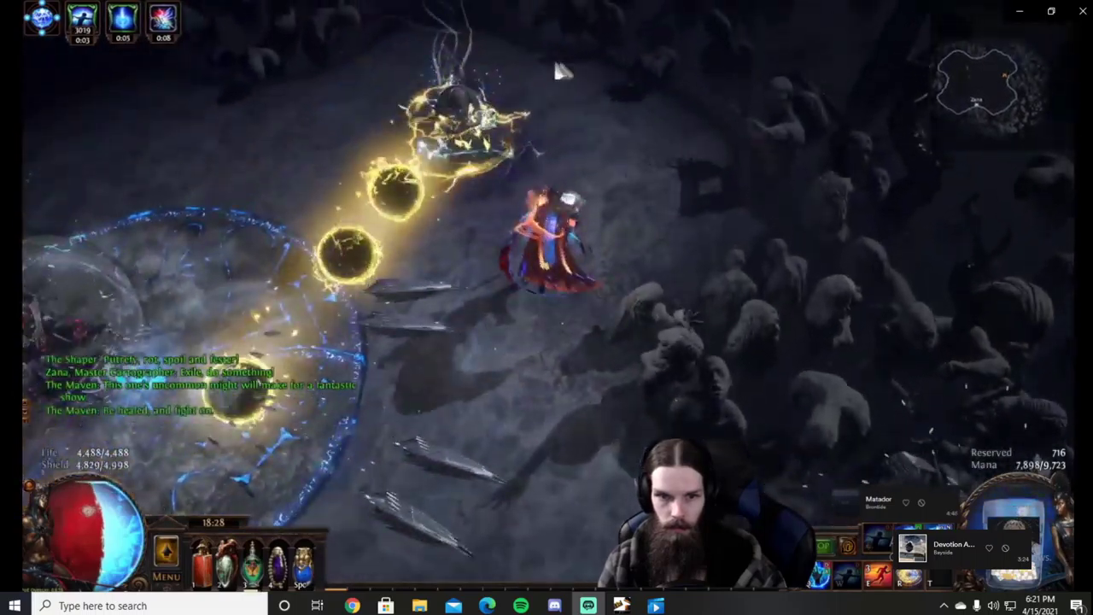
click(382, 205)
click(309, 360)
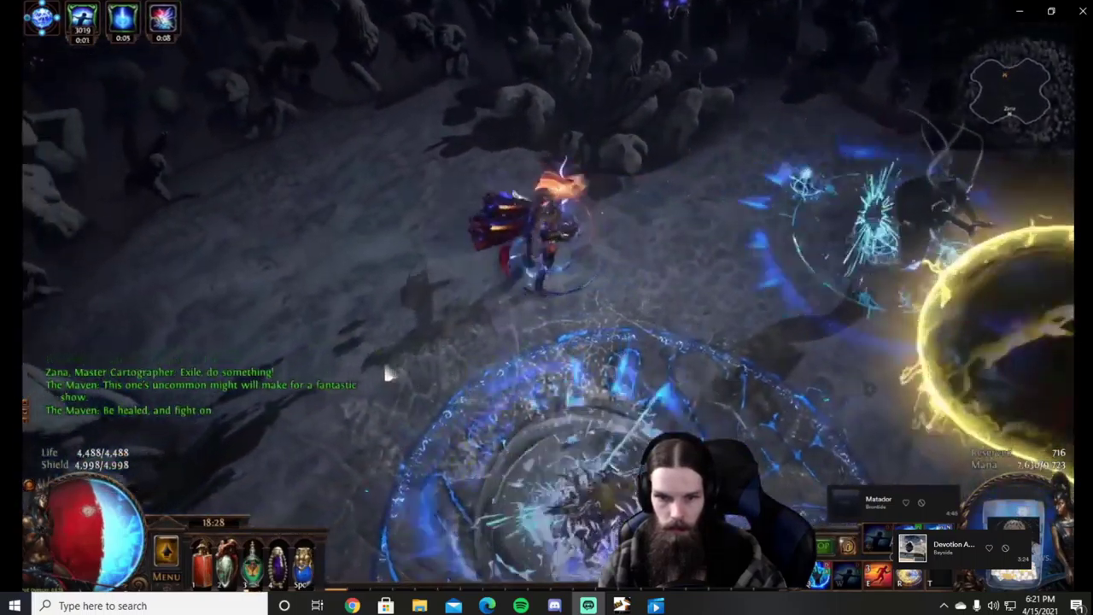
Circle around the blue rune circle to Zana's side of the arena, dashing clear of the bosses.
click(400, 391)
click(478, 422)
click(617, 438)
click(818, 251)
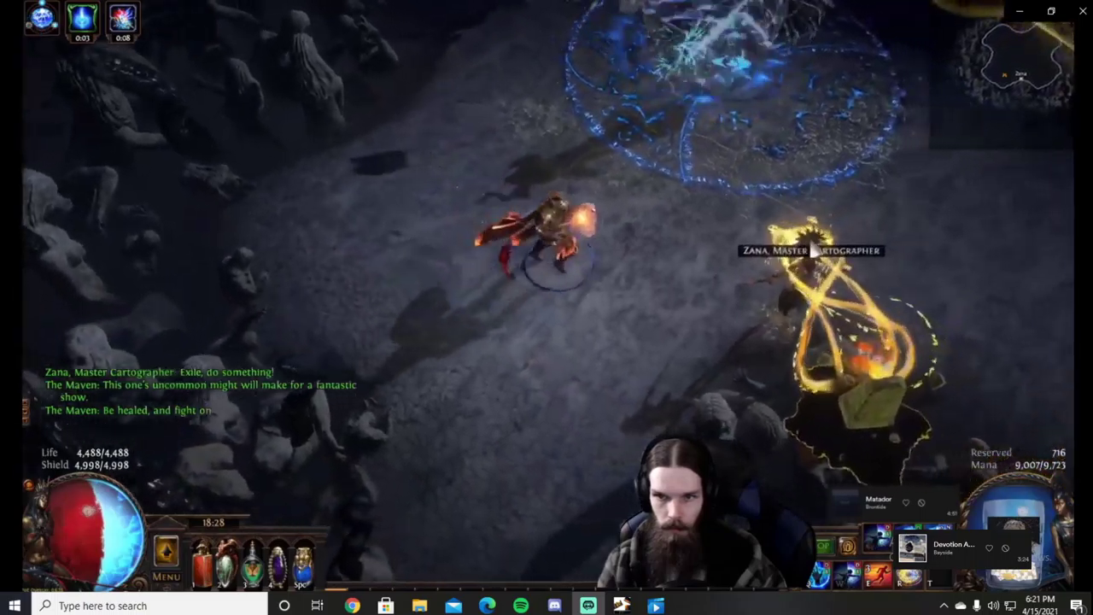
key(e)
click(759, 139)
key(e)
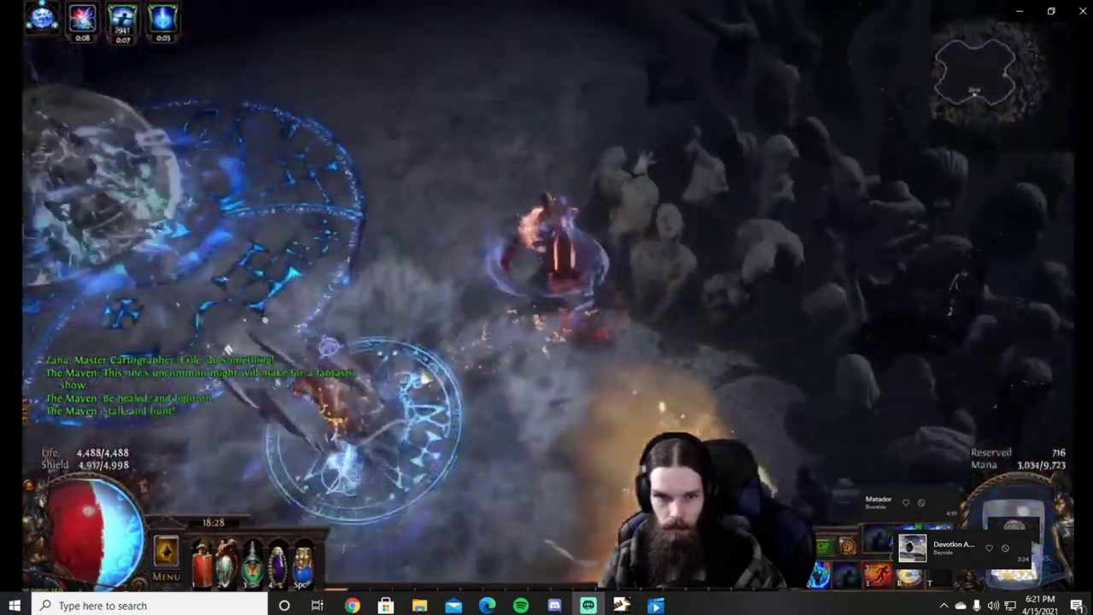
Dash repeatedly around the Elder to keep the character clear of its attacks.
click(374, 135)
key(e)
click(350, 295)
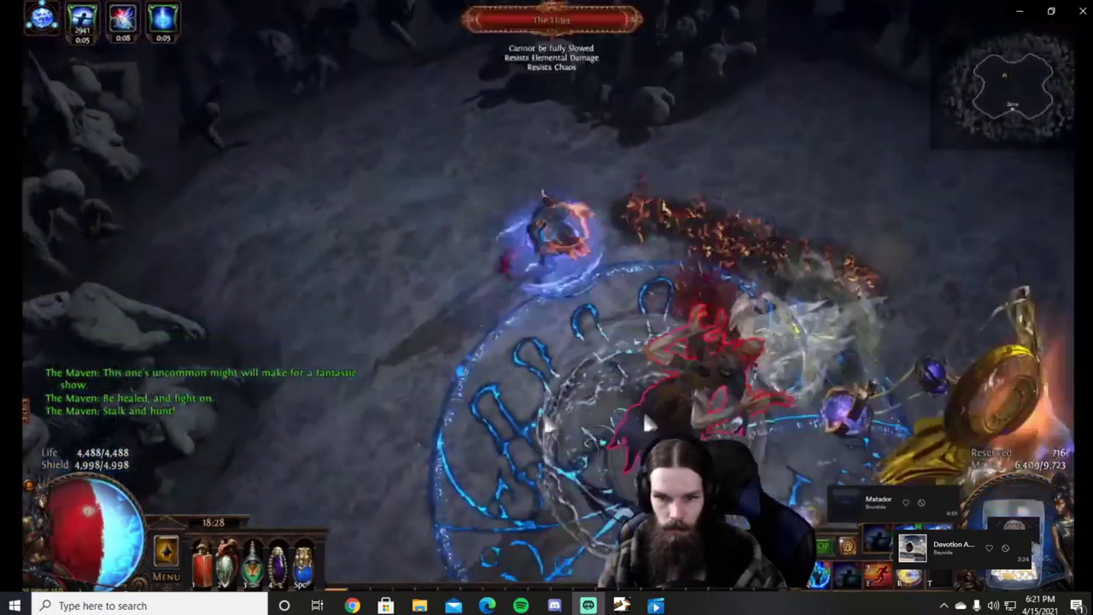
click(297, 477)
key(e)
click(426, 68)
key(e)
click(544, 87)
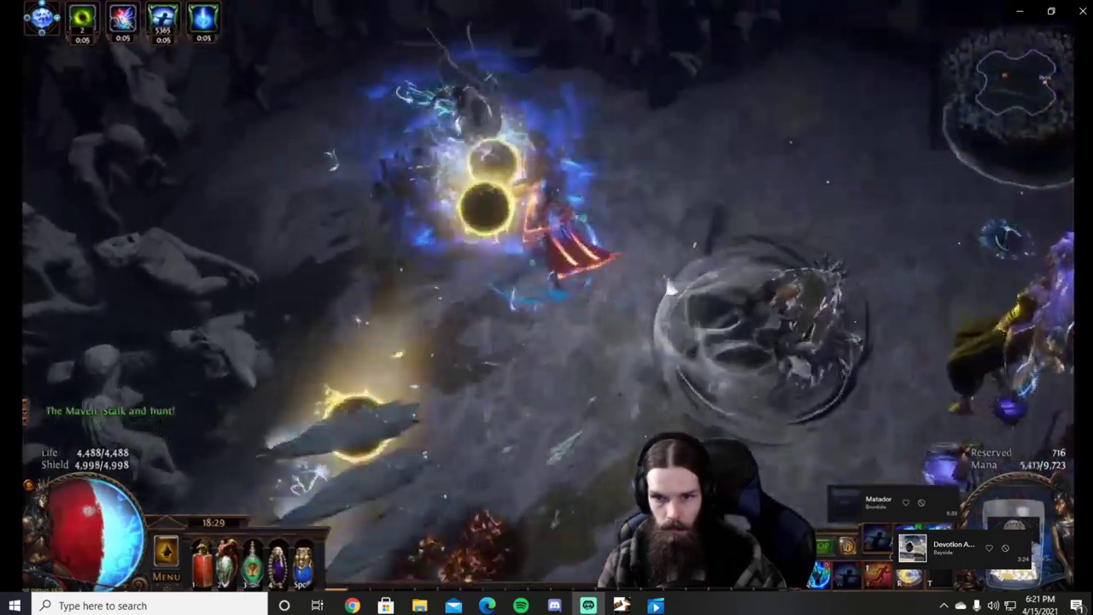
Run past the shielded boss and dash away to open ground near the statues.
click(668, 180)
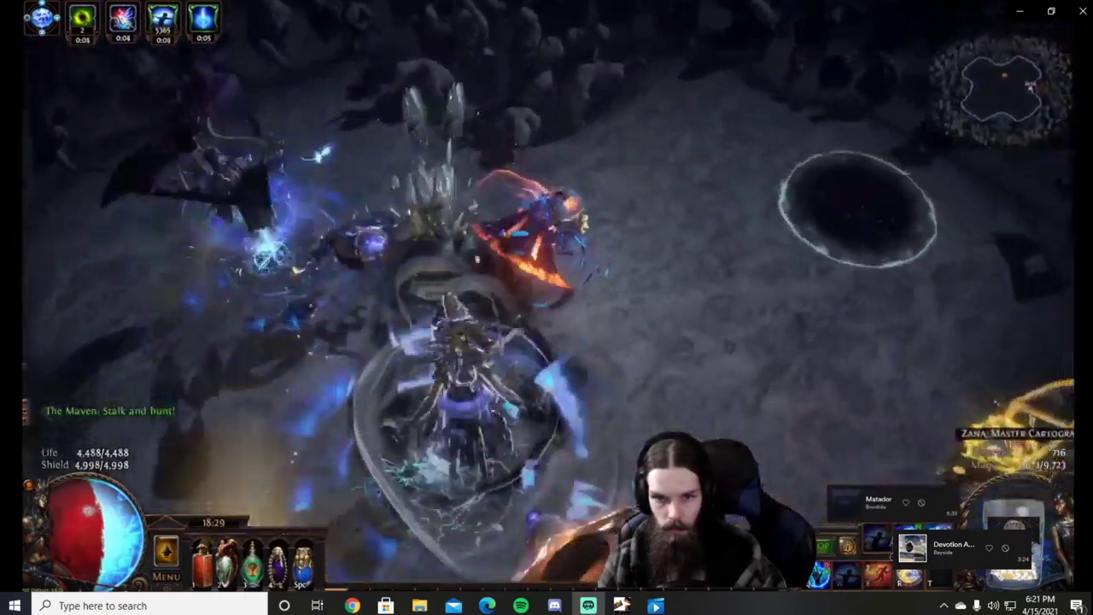
key(e)
click(300, 469)
key(e)
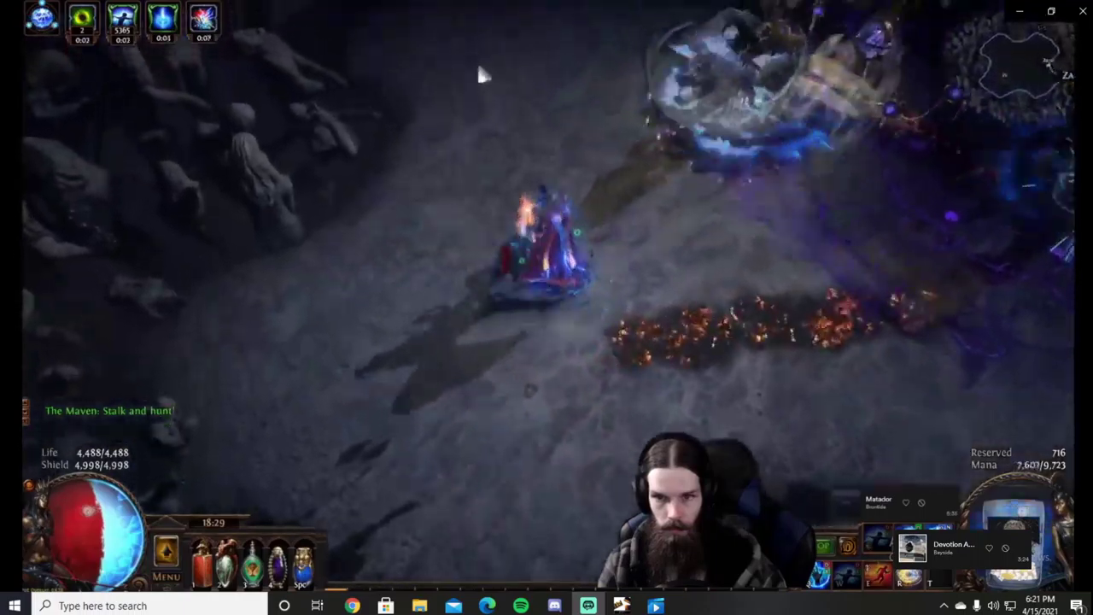
click(478, 72)
key(e)
Evade the yellow energy beam by dashing past Zana to the far side of the arena.
click(733, 365)
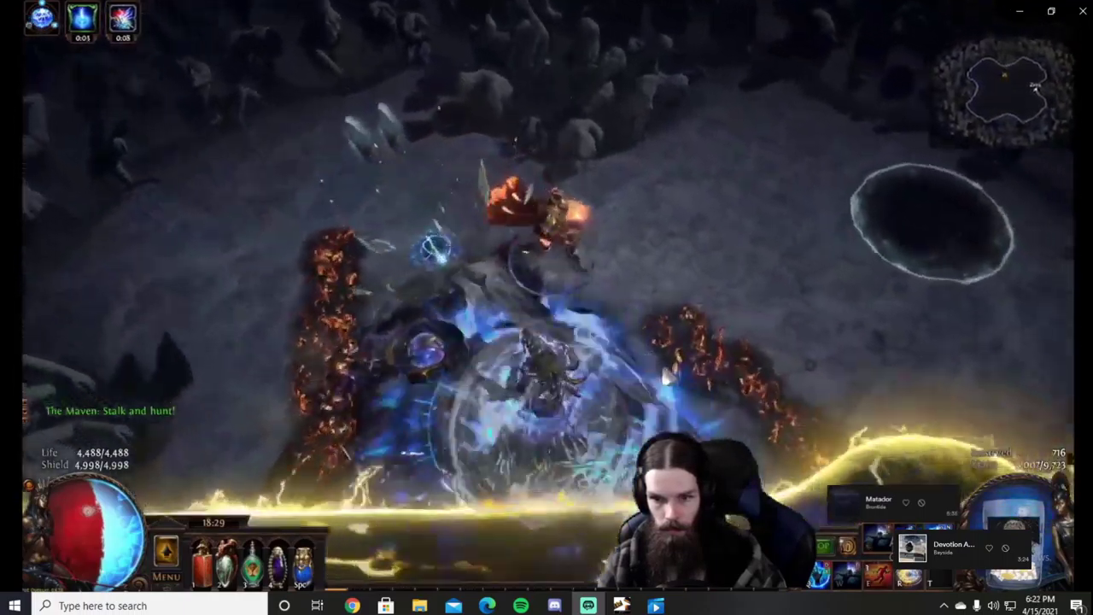
click(707, 377)
key(e)
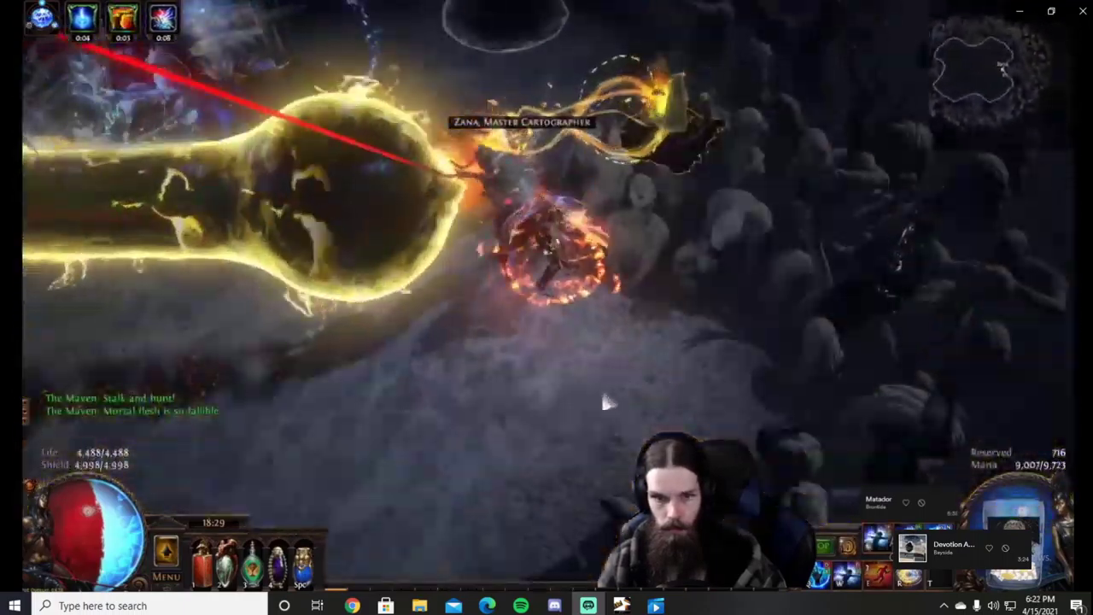
key(e)
click(323, 391)
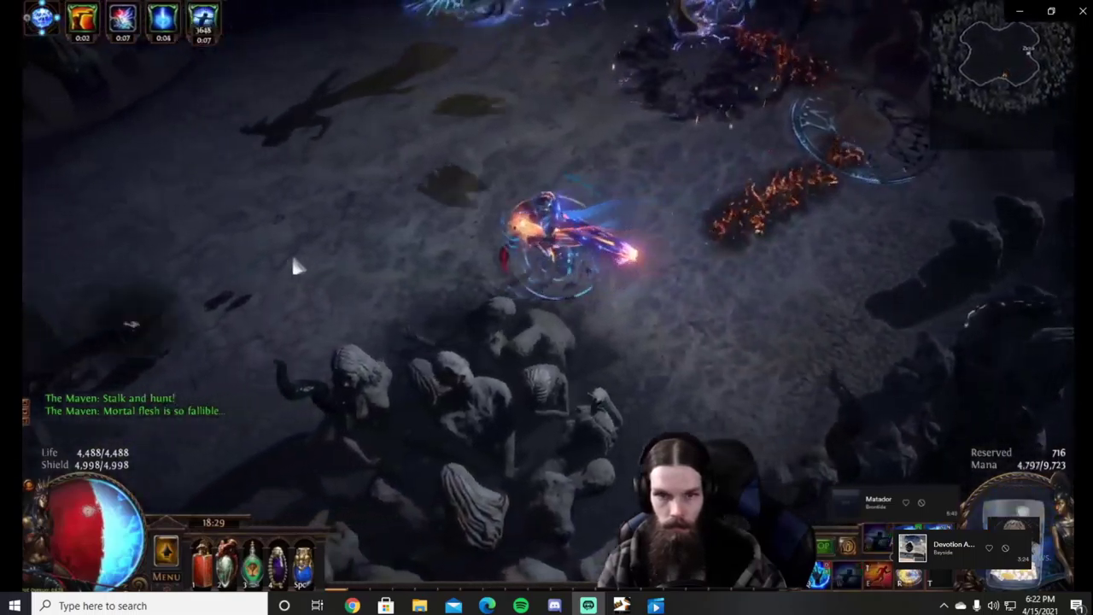
Run along the statue-lined edge of the arena, avoiding the dark orbs and the white crescent blades.
click(323, 463)
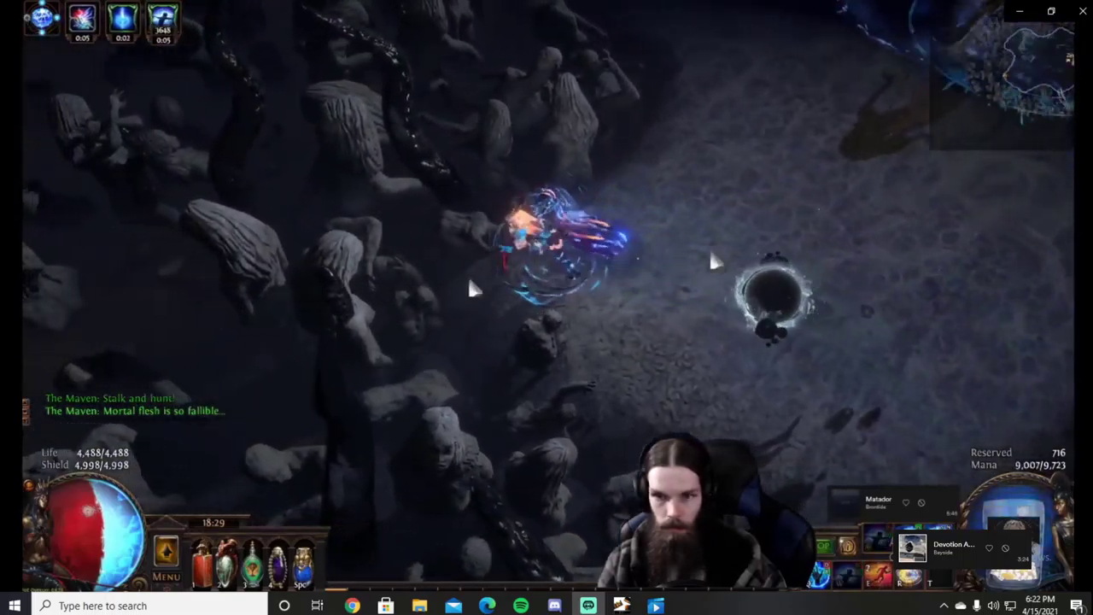
click(743, 110)
click(659, 42)
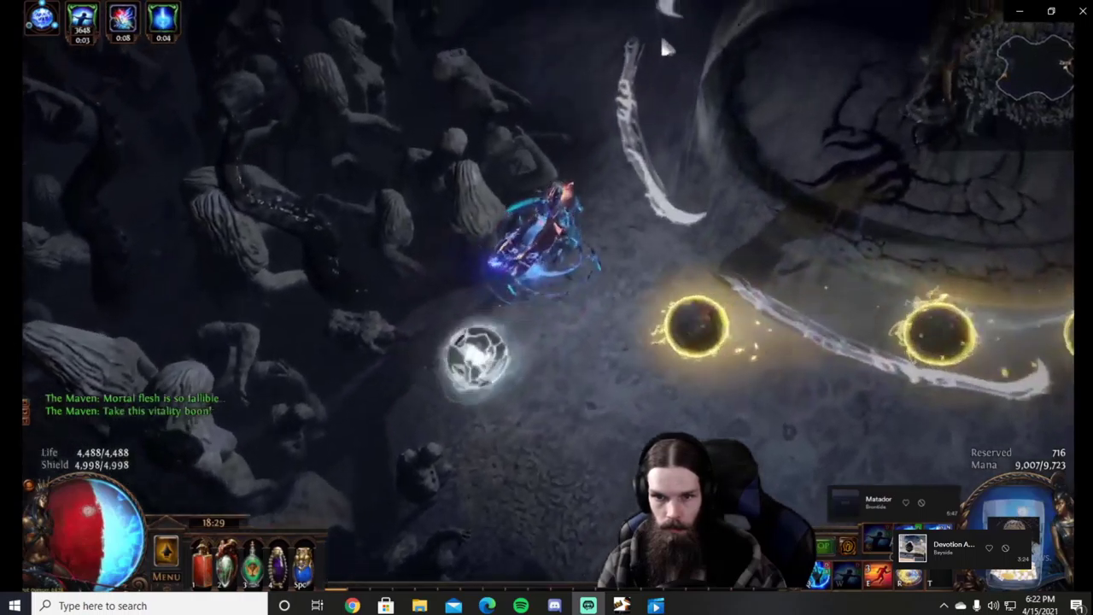
click(492, 93)
click(563, 126)
click(627, 147)
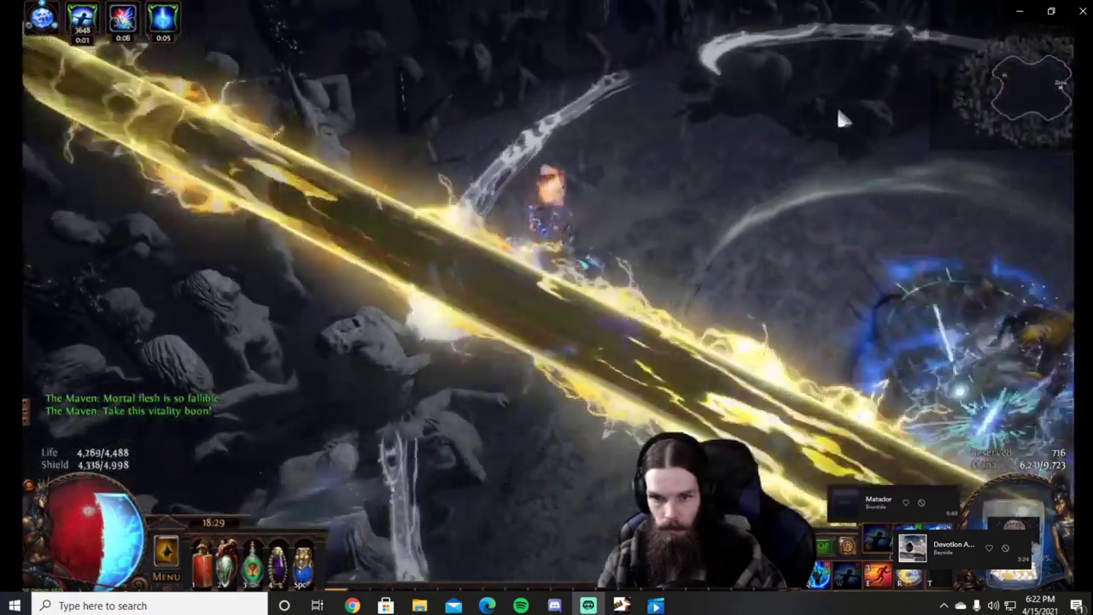
Dash out of the yellow beam, return to the bosses and attack them at close range.
key(e)
click(715, 297)
click(714, 319)
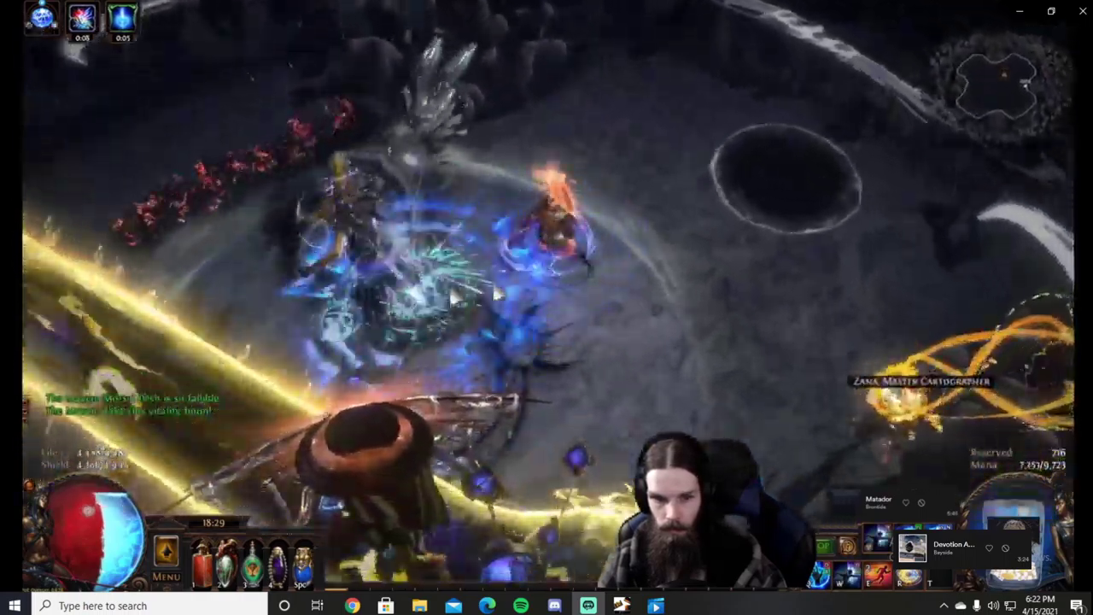
click(642, 354)
key(w)
click(353, 393)
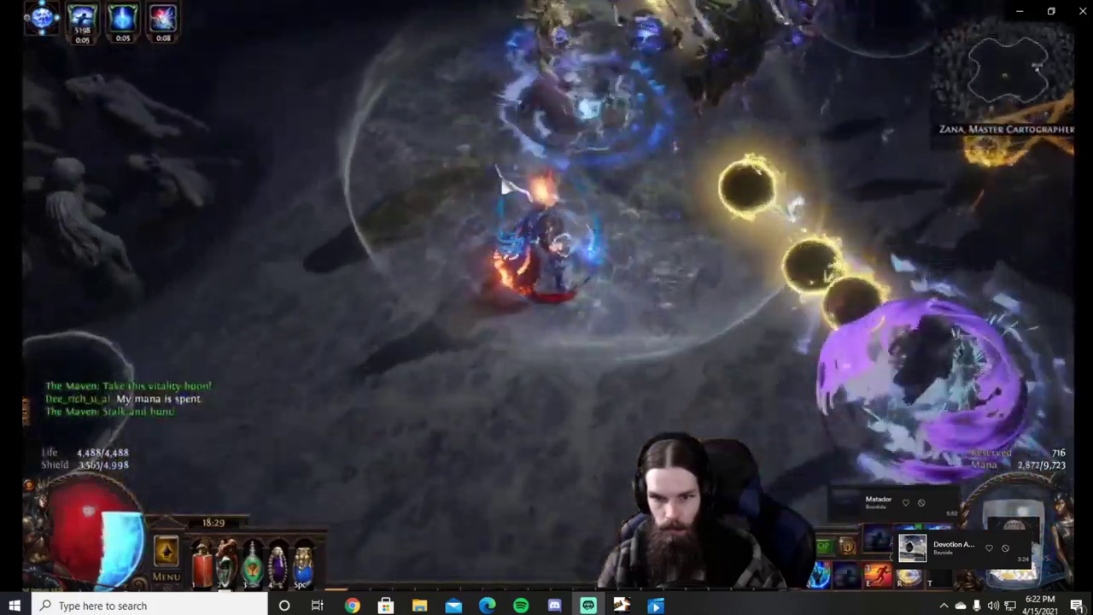
Weave between the bosses and the yellow-ringed orbs, and dash away to open ground.
click(504, 184)
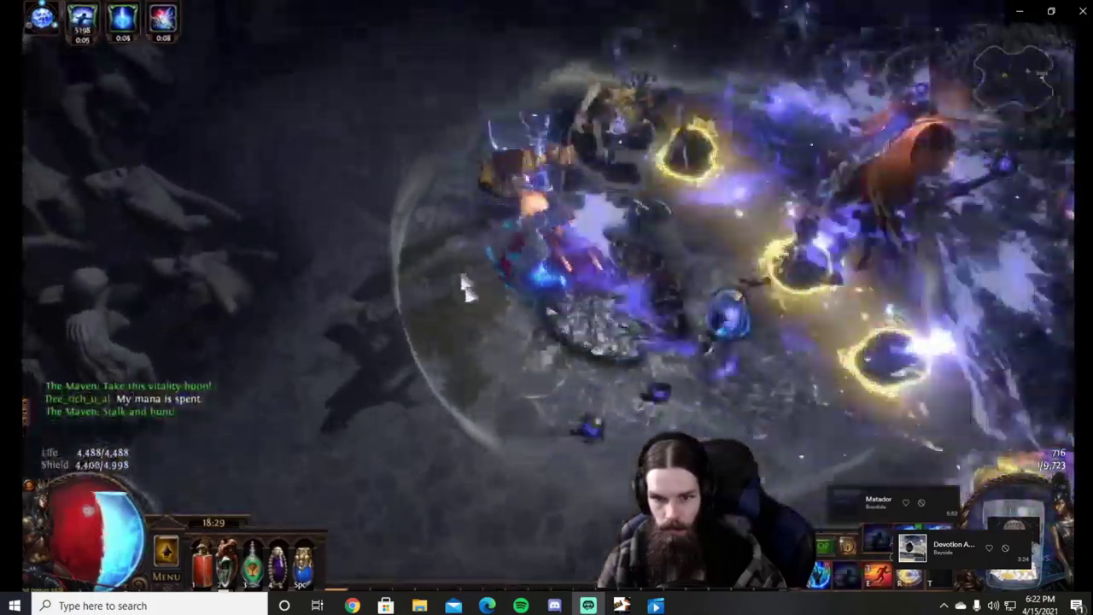
click(645, 201)
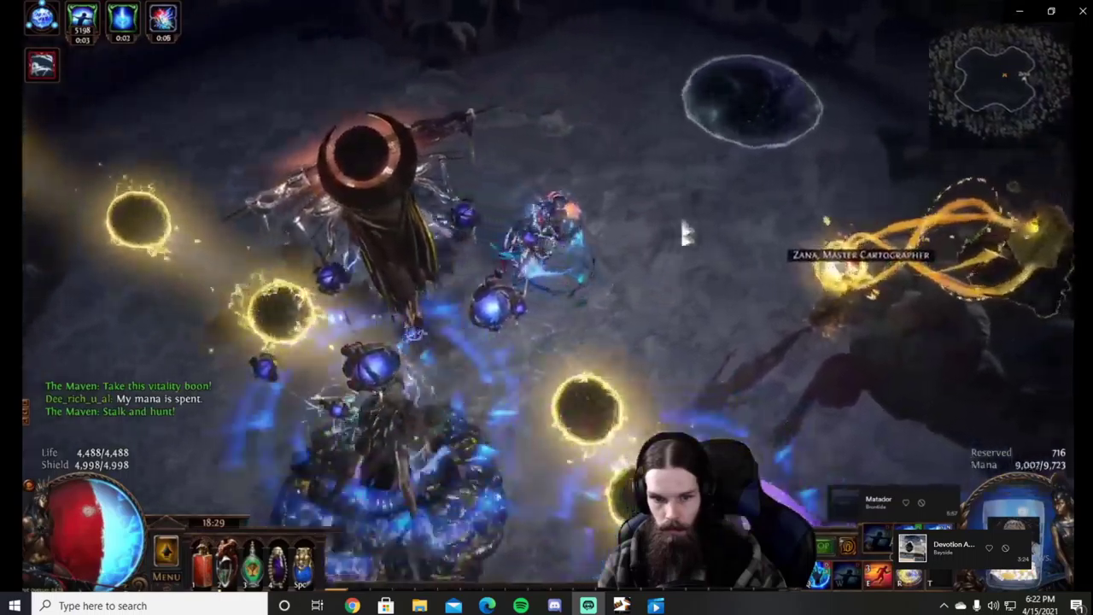
click(581, 108)
click(394, 118)
key(e)
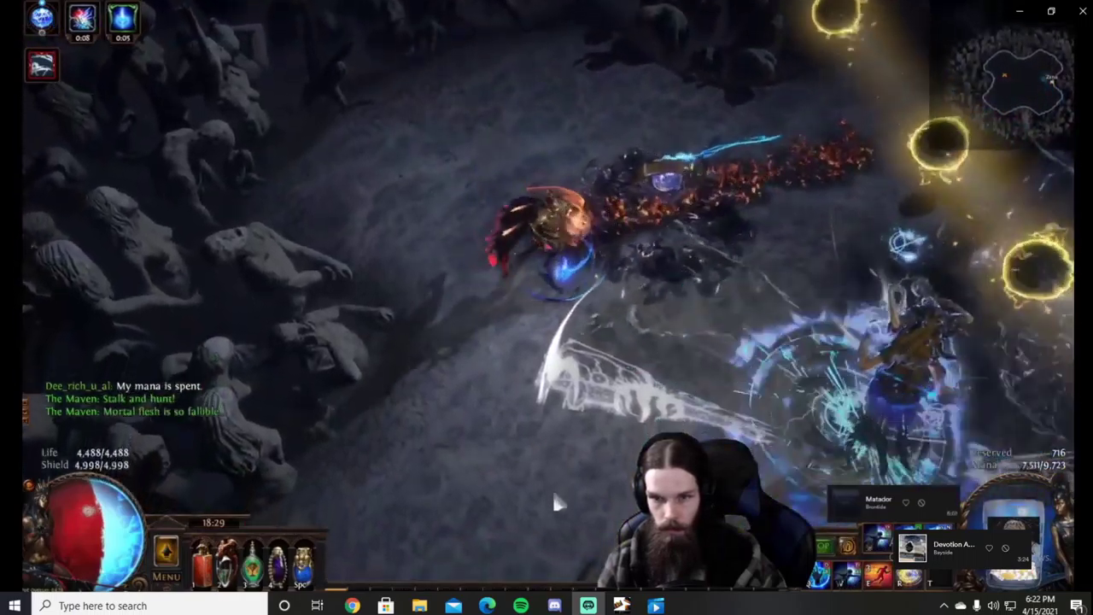
Dash away from the bosses and reposition around the yellow beam and the purple vortex, passing near Zana.
key(e)
click(751, 356)
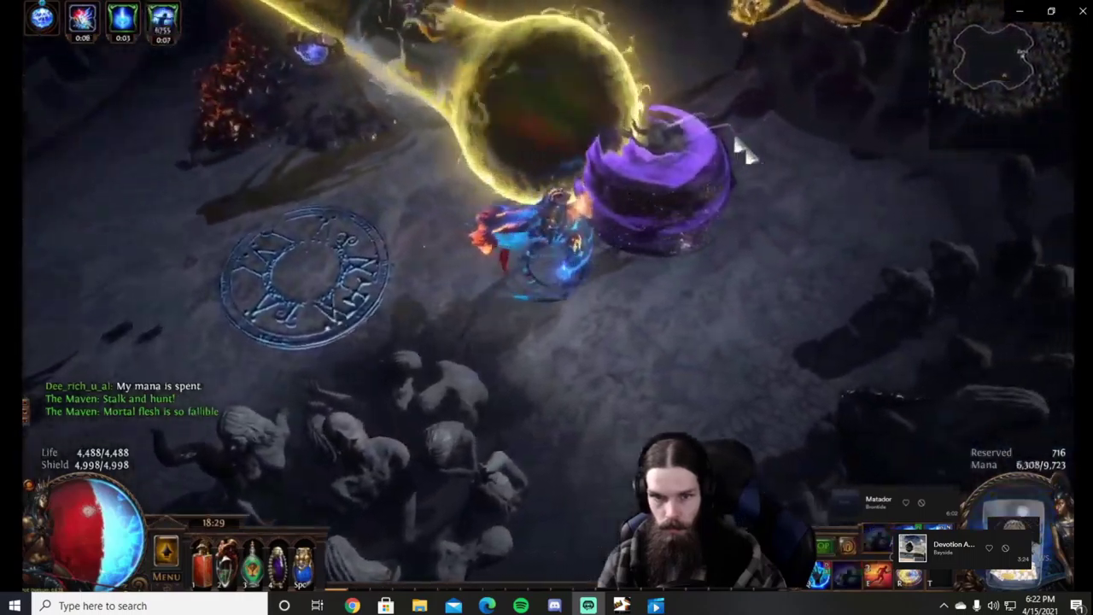
click(741, 144)
click(531, 92)
click(495, 128)
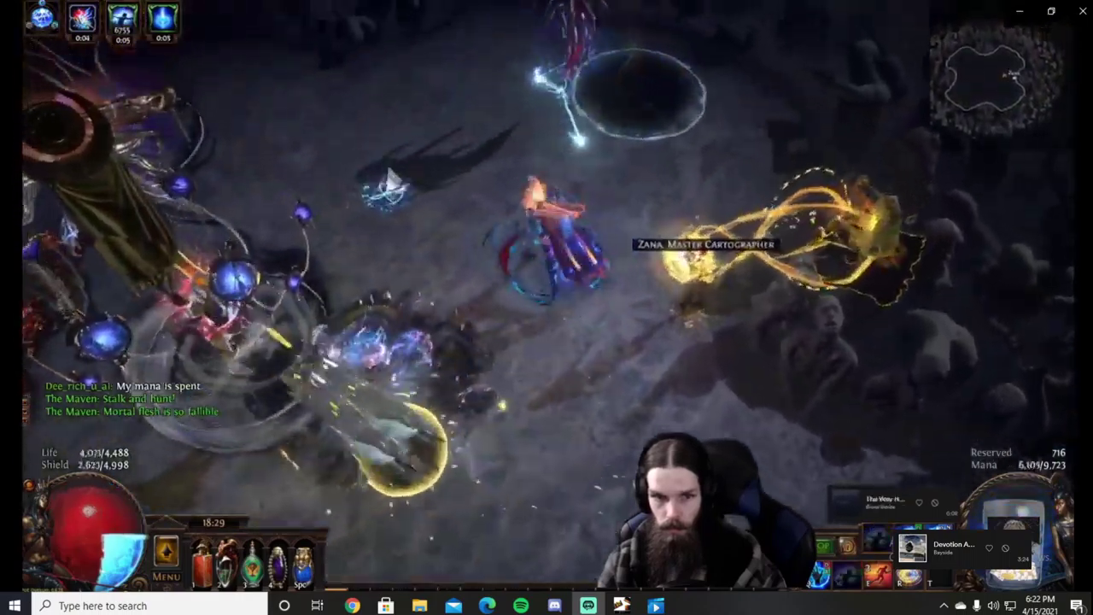
click(434, 174)
click(401, 363)
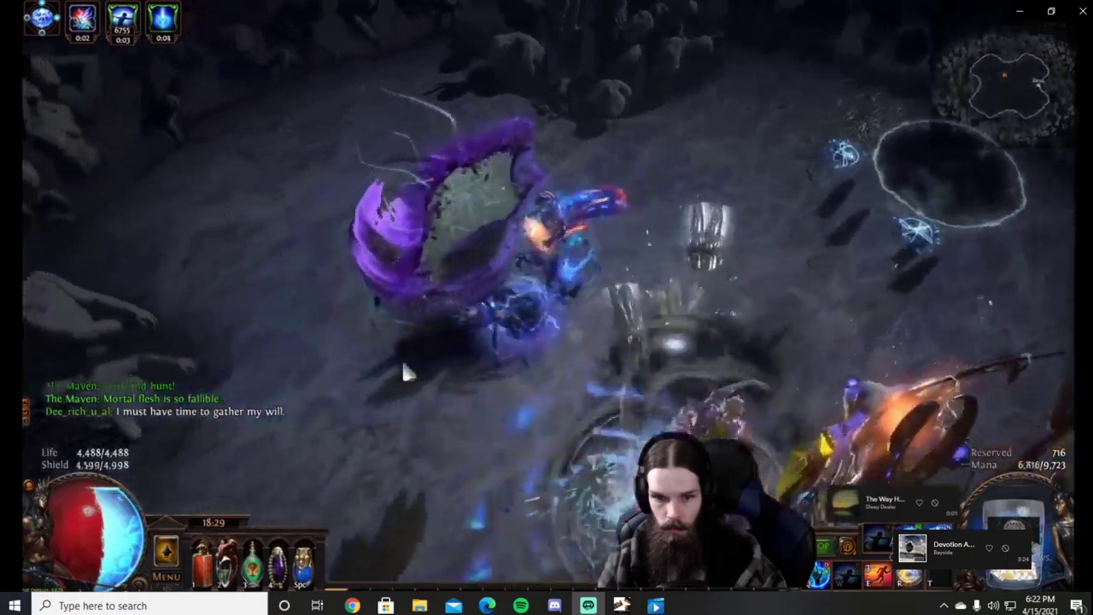
Lead the purple vortex around the bosses while keeping the character out of its reach.
click(603, 419)
click(787, 283)
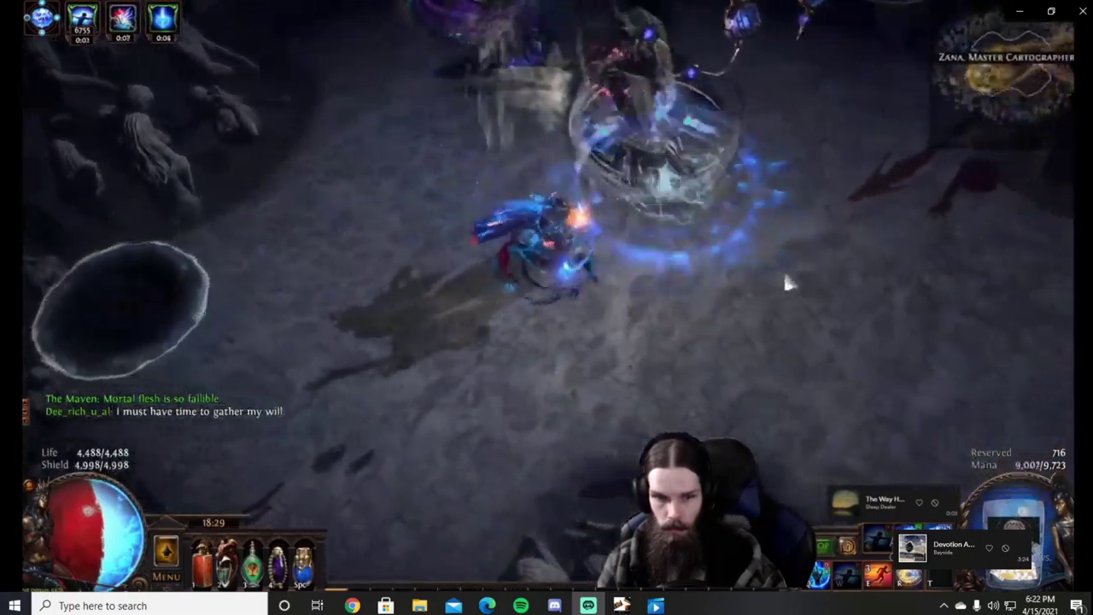
click(744, 183)
click(646, 111)
click(438, 140)
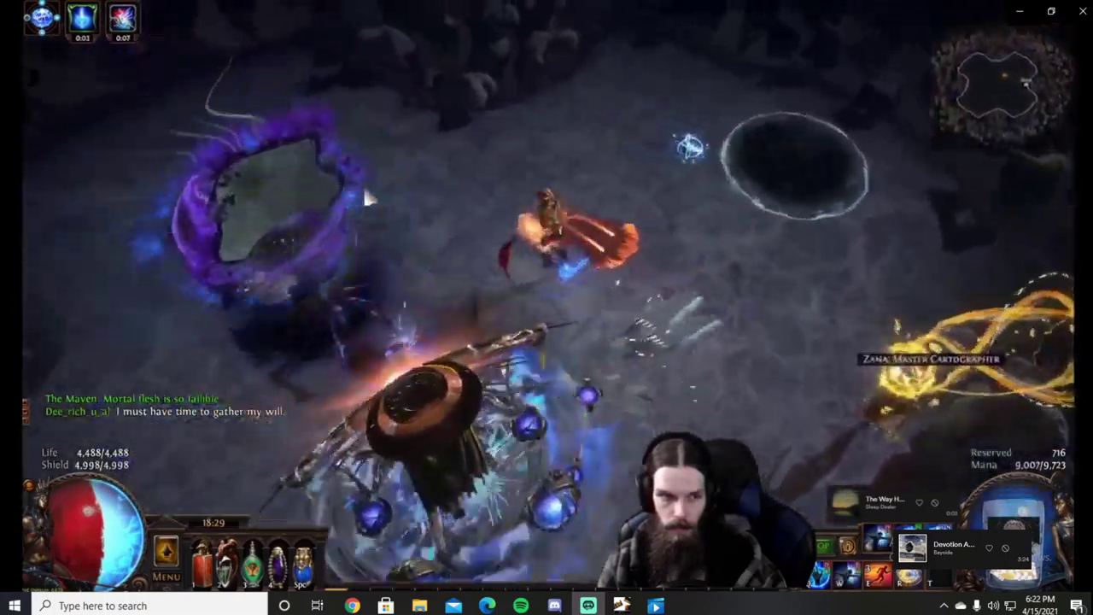
Run around the purple vortex and down the statue-lined edge toward the dark pool.
click(384, 180)
click(367, 296)
click(488, 416)
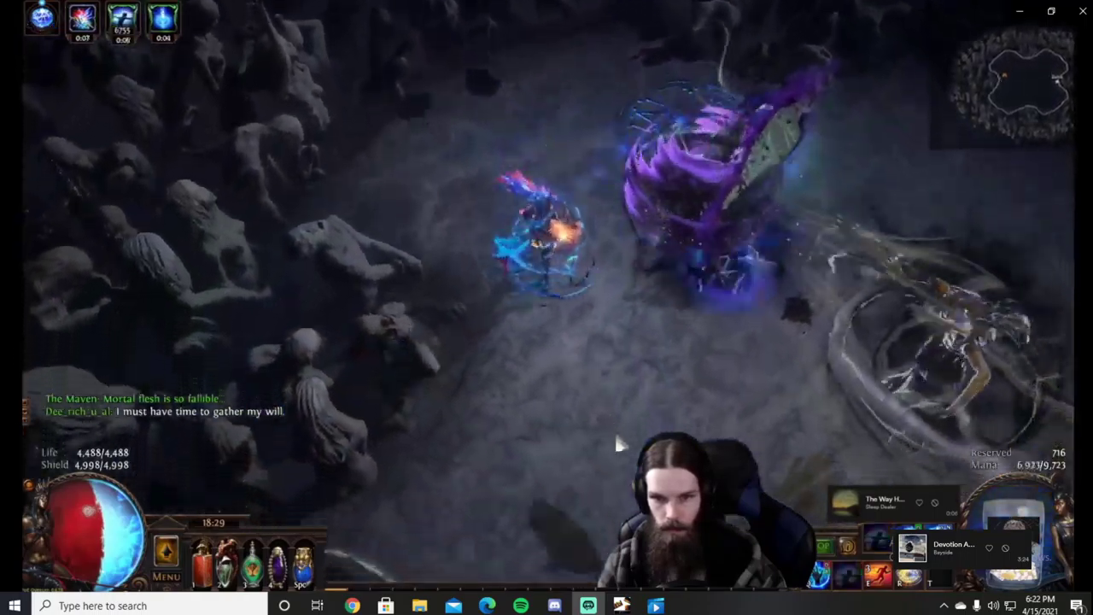
click(620, 444)
click(661, 388)
click(395, 359)
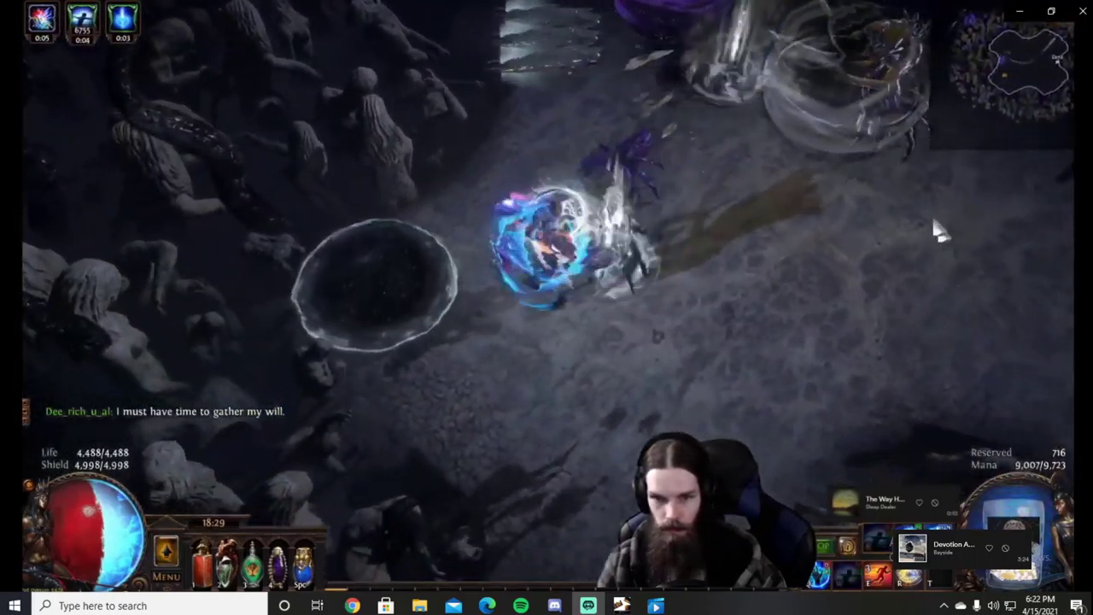
Dash back across the arena toward Zana and attack the bosses from that side.
click(938, 229)
key(e)
click(522, 162)
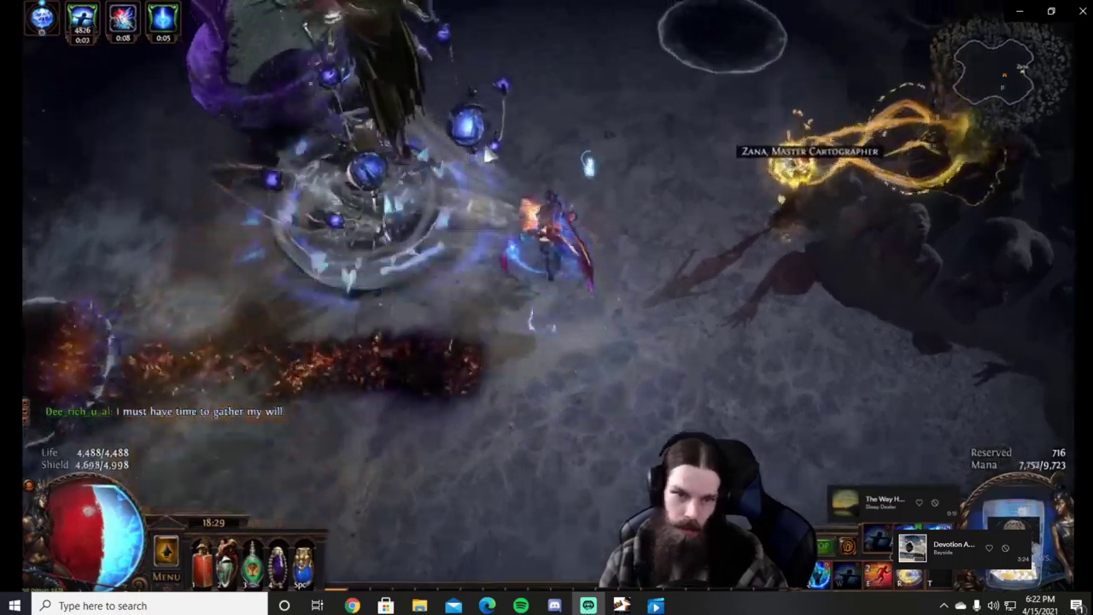
click(537, 102)
click(425, 213)
key(e)
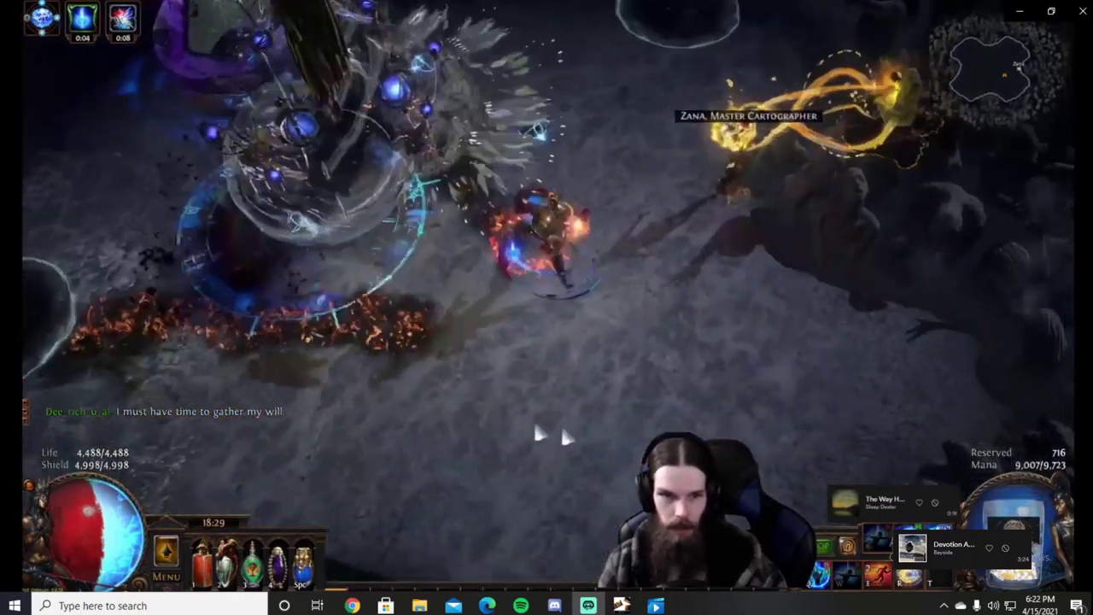
Fight the bosses from the blue rune circle near Zana, sidestepping the purple vortex and returning to the circle.
click(551, 435)
click(386, 122)
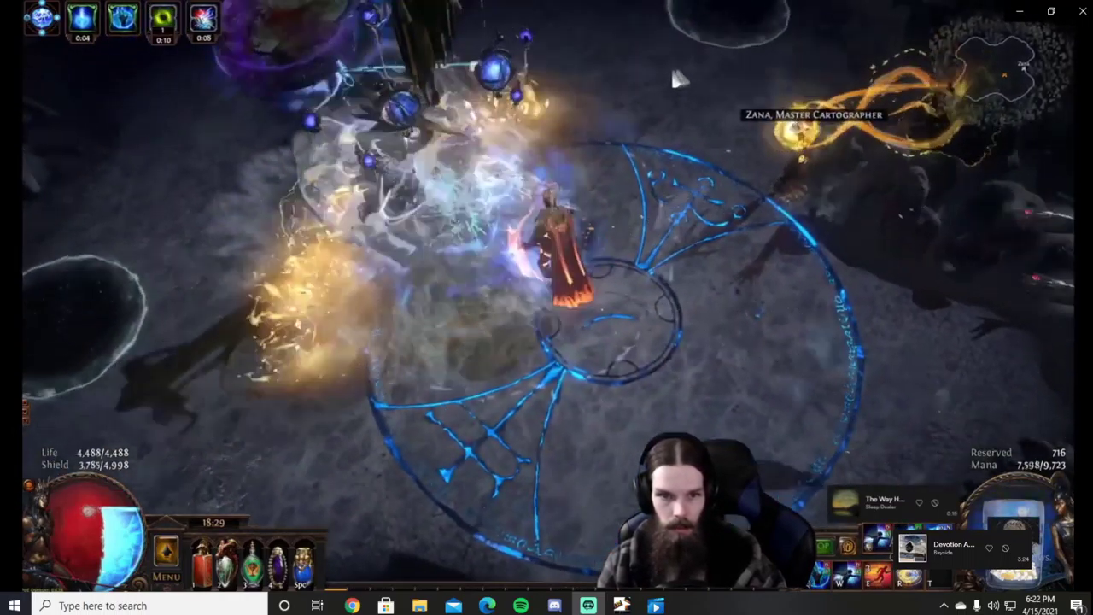
click(670, 82)
click(435, 128)
key(w)
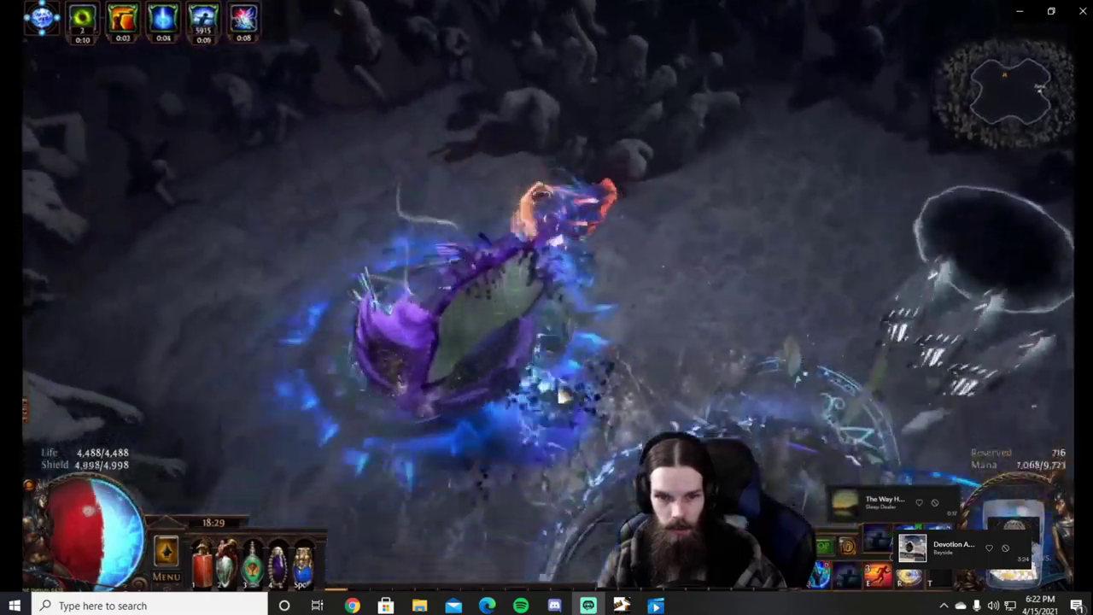
click(559, 390)
click(793, 291)
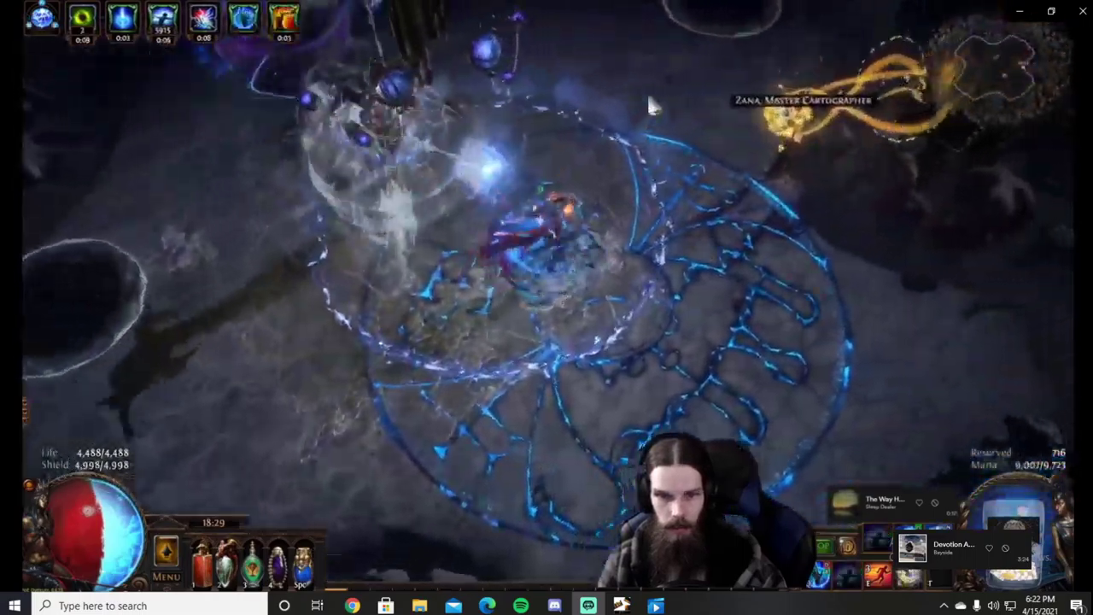
Weave between the blue rune circle and the purple vortex, attacking the bosses and staying clear of the dark pools.
click(652, 105)
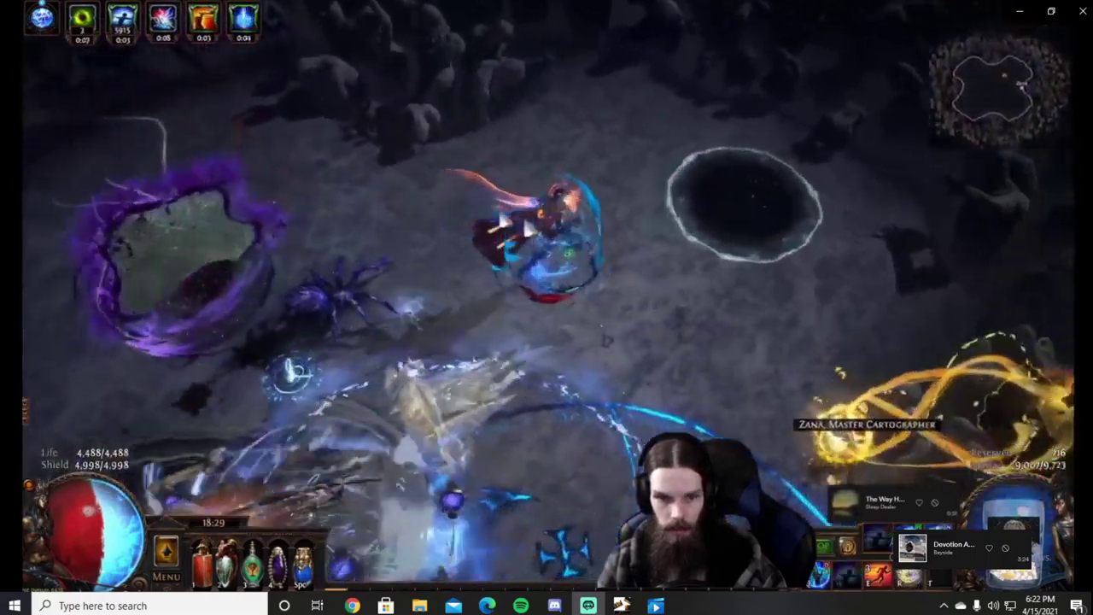
click(441, 274)
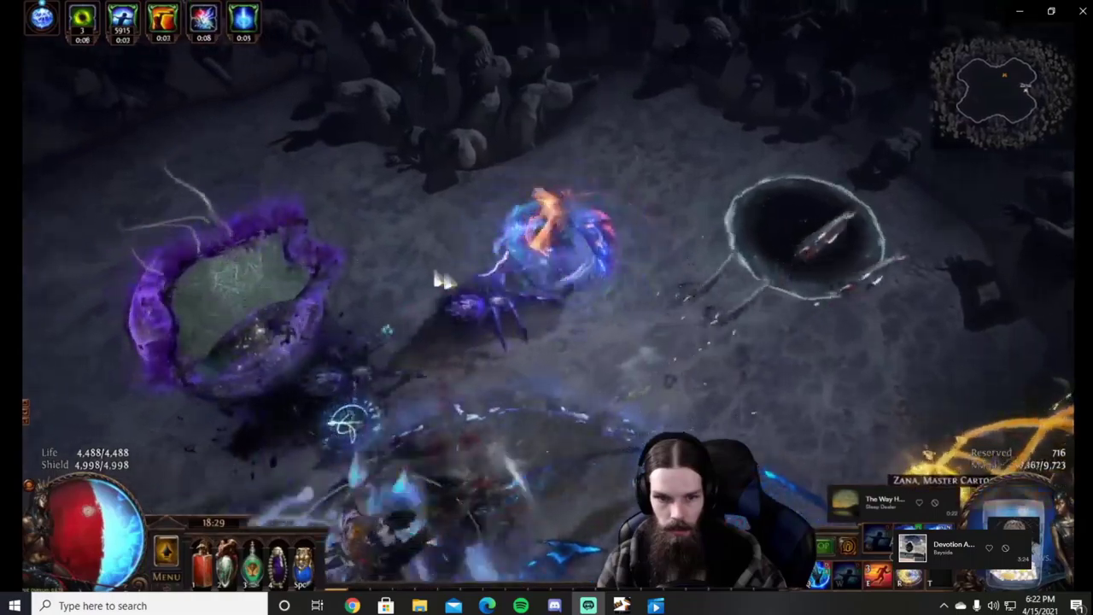
click(559, 317)
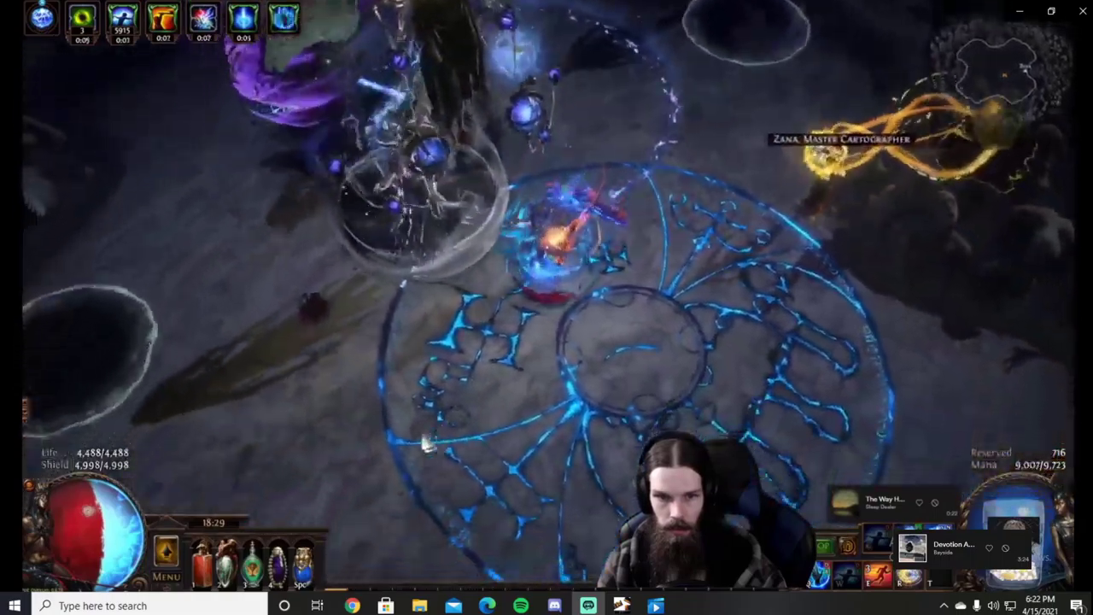
click(427, 444)
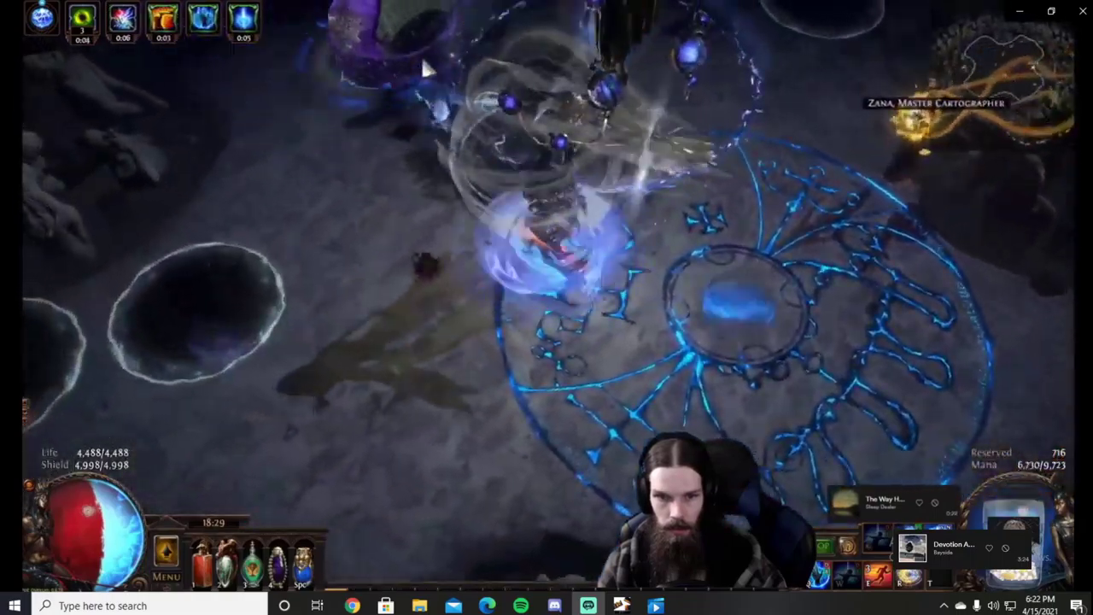
click(422, 67)
click(742, 66)
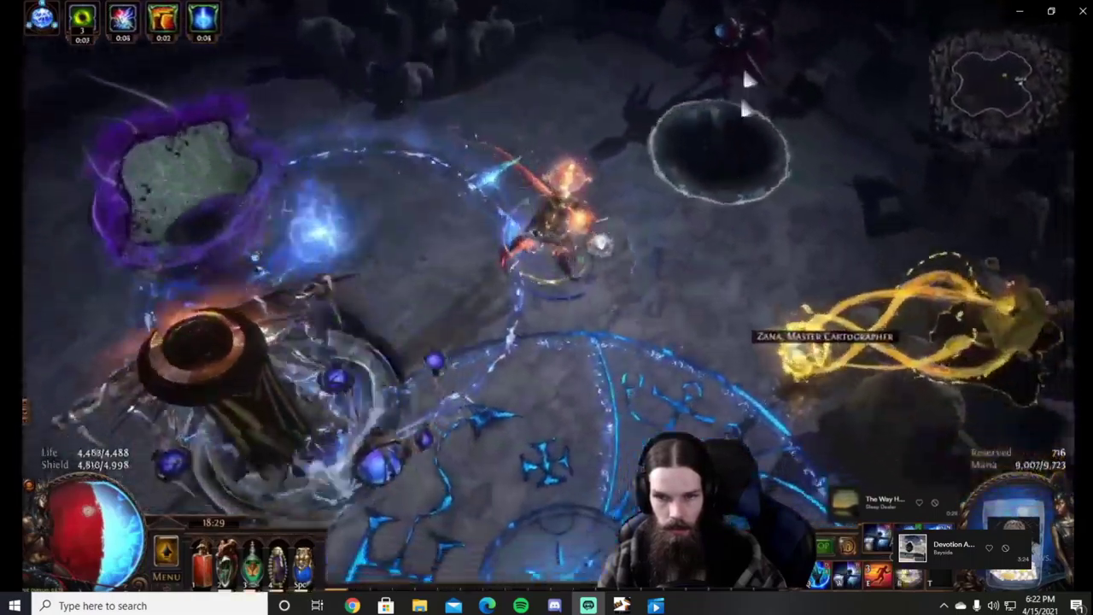
Attack the bosses across the rune circle while moving down toward the dark pools, out of the golden beam.
click(493, 483)
click(297, 268)
click(352, 193)
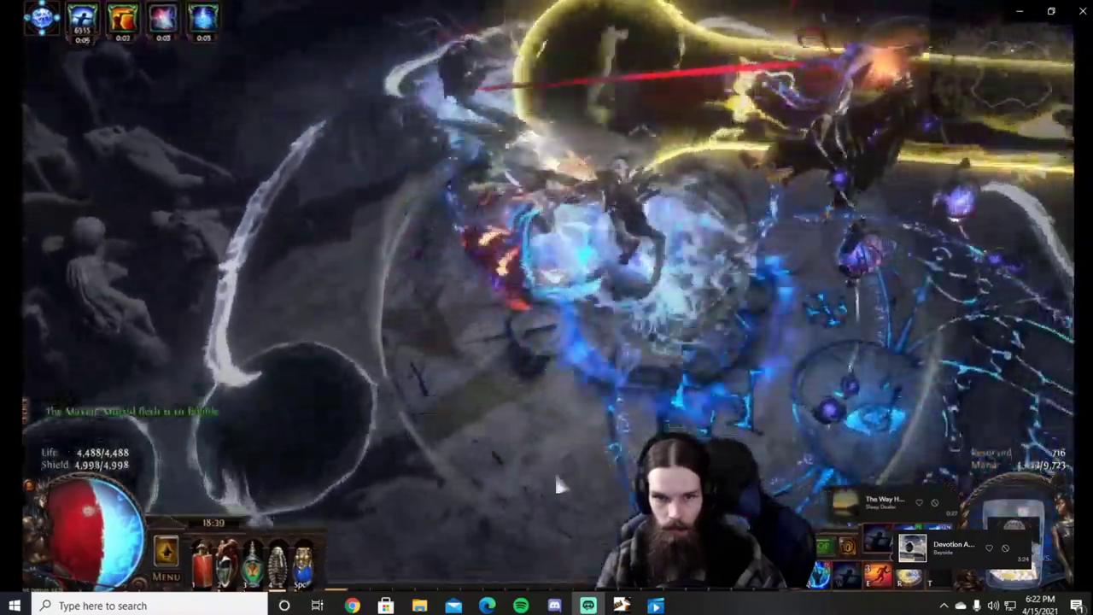
click(556, 483)
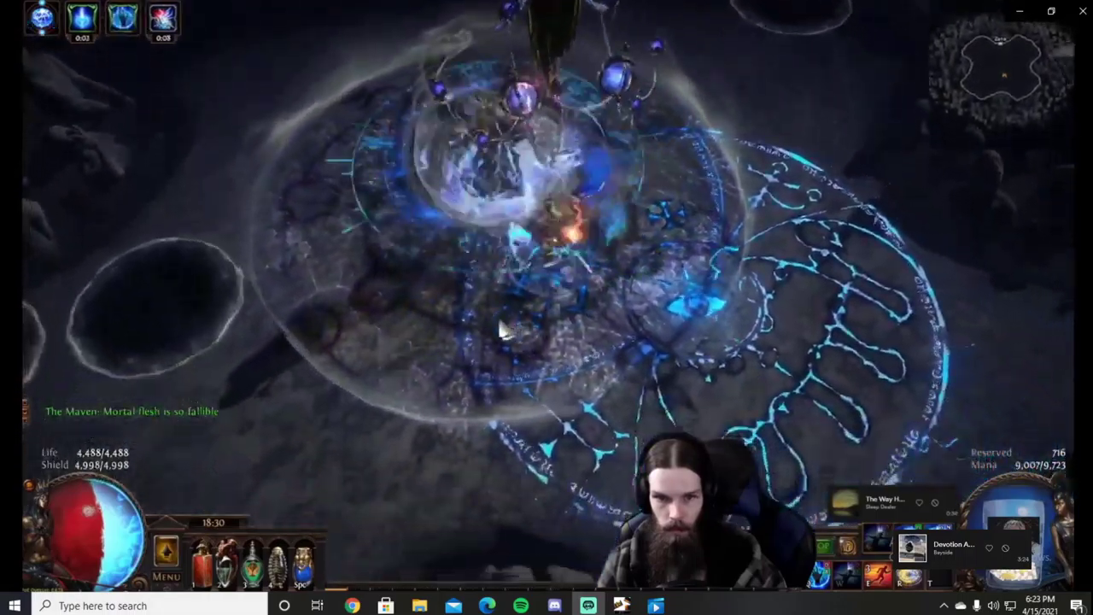
click(506, 330)
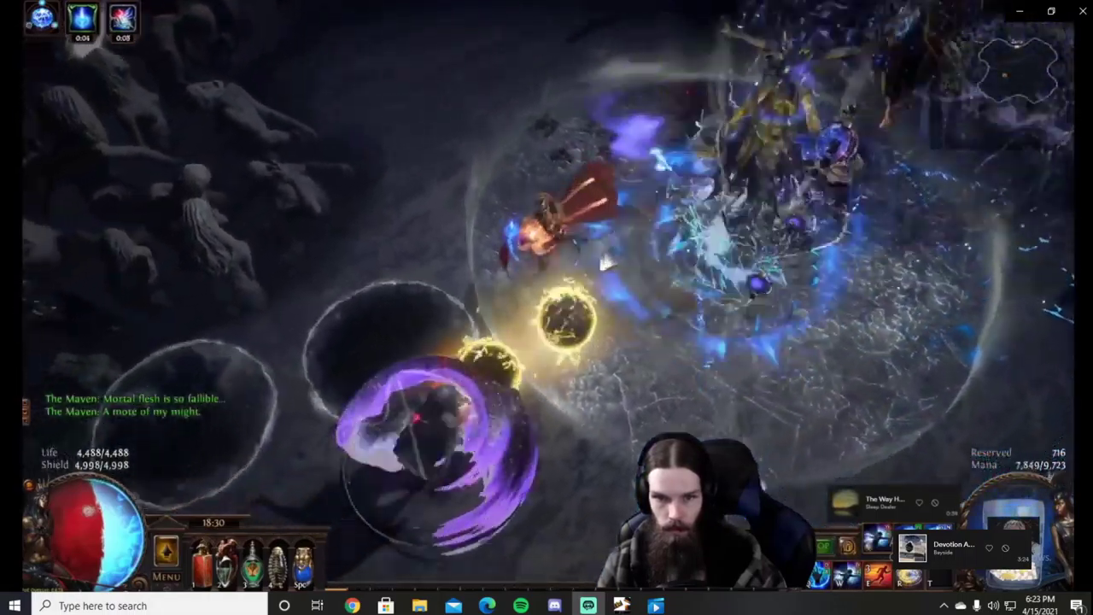
Dash away from the bosses along the statue-lined edge to escape the golden beam and orbs.
key(w)
key(e)
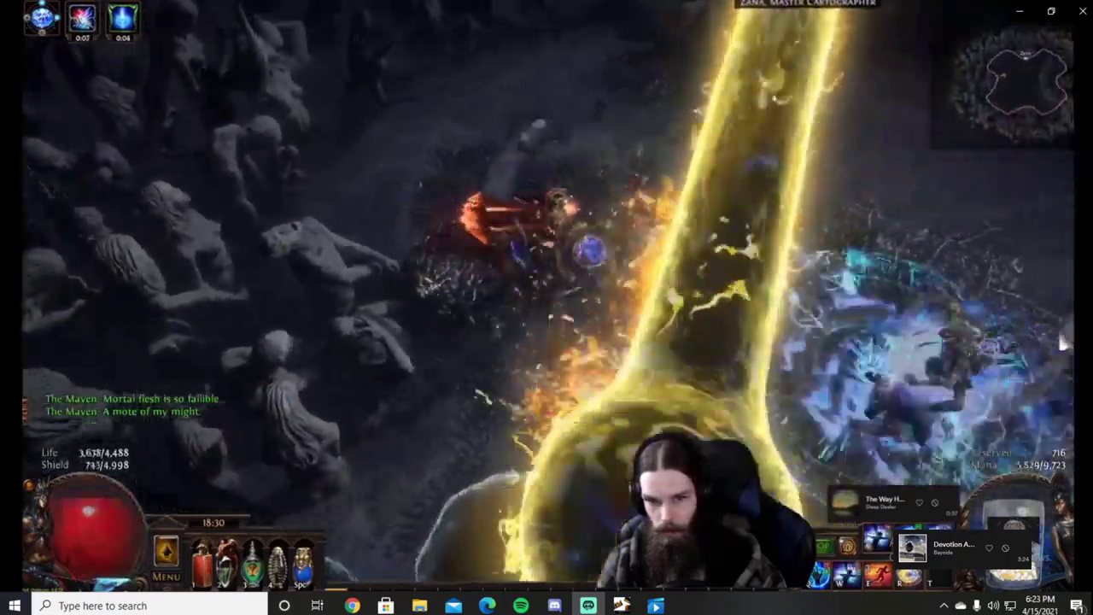
key(e)
click(605, 41)
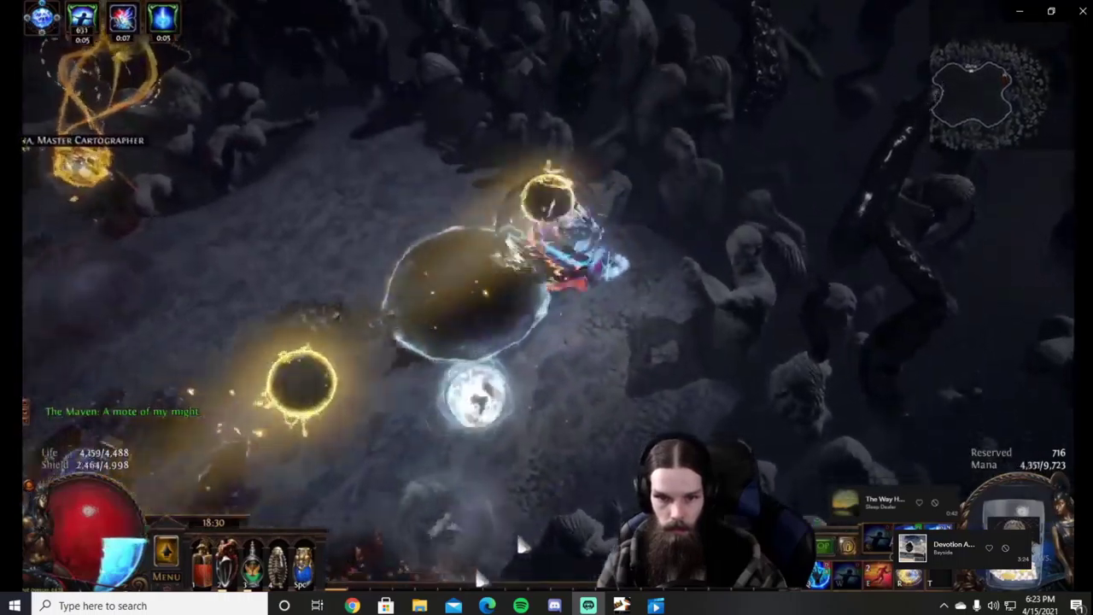
Lap the lower arena ahead of the golden orbs and purple sphere, returning to the bosses near Zana.
click(477, 571)
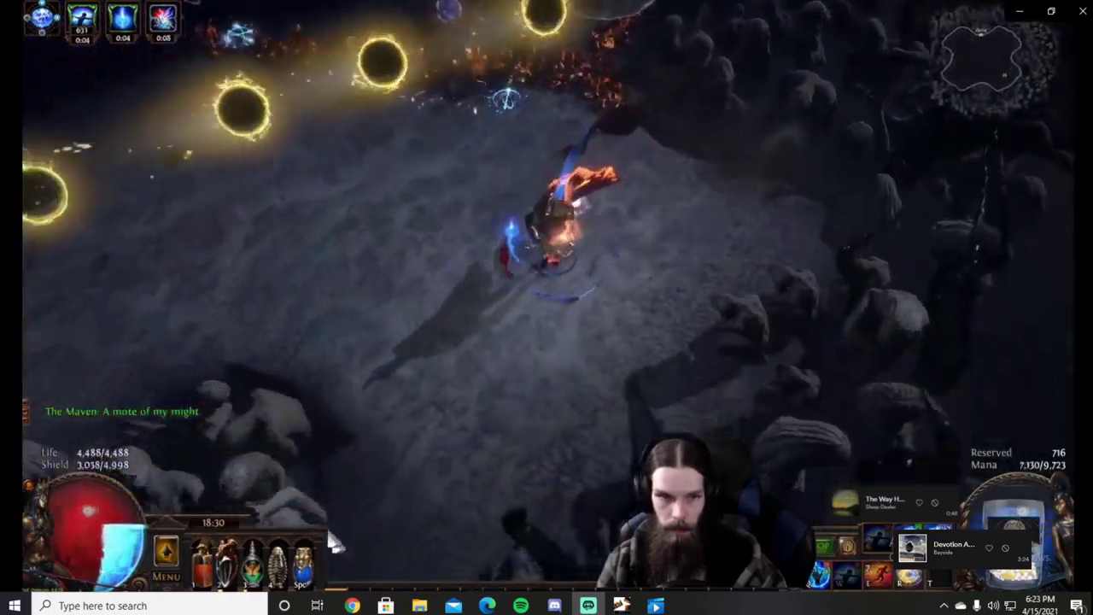
key(e)
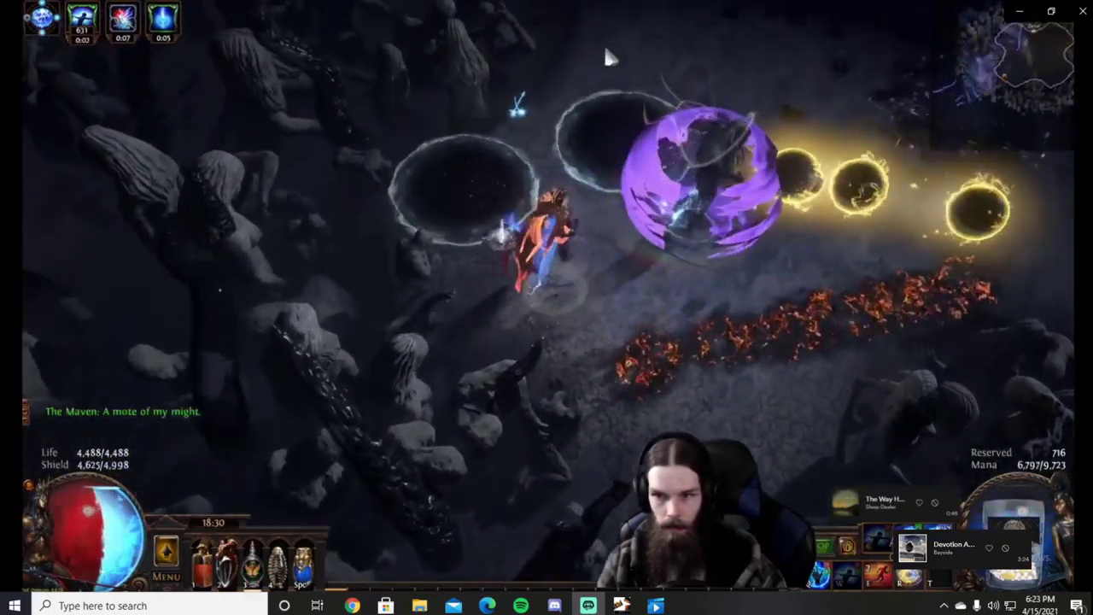
key(e)
click(992, 315)
click(715, 375)
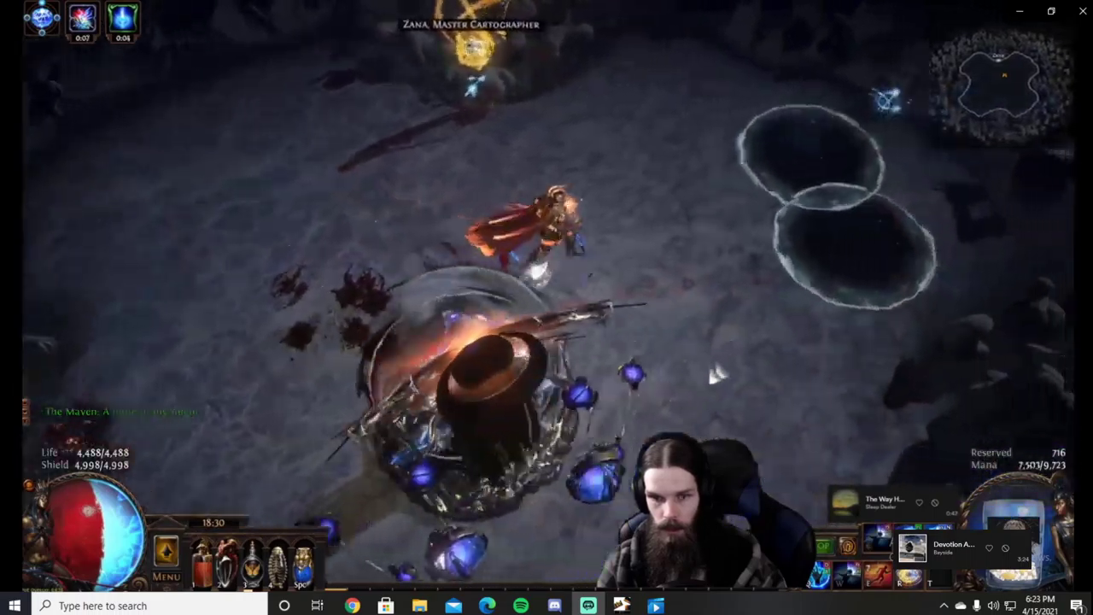
Attack beside the bosses, dash below the golden beam and run along the lower edge away from the purple sphere.
key(e)
click(424, 472)
key(e)
key(w)
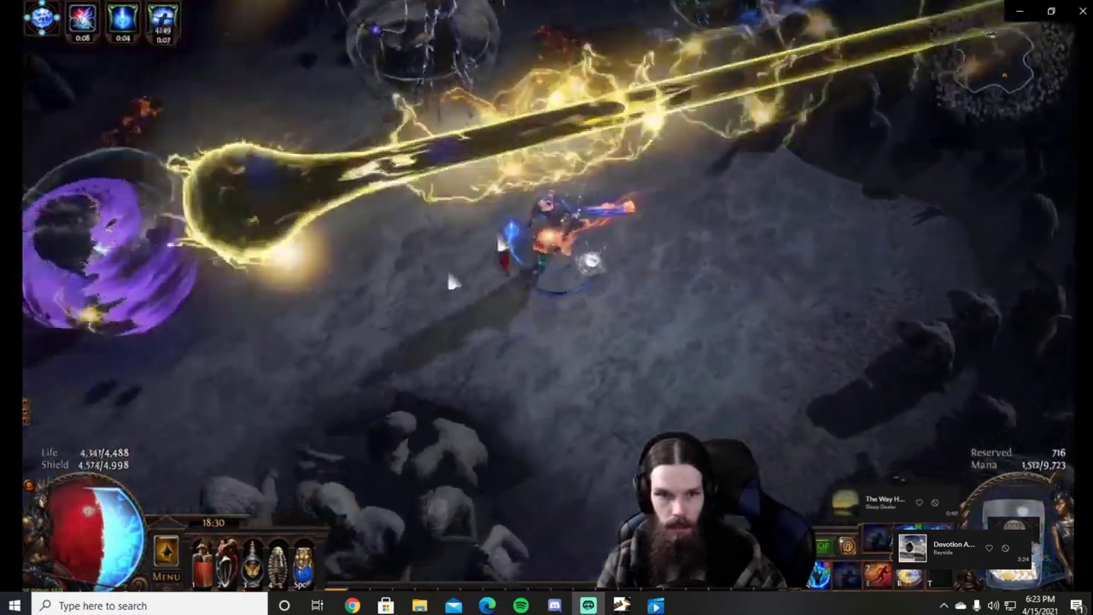
click(285, 330)
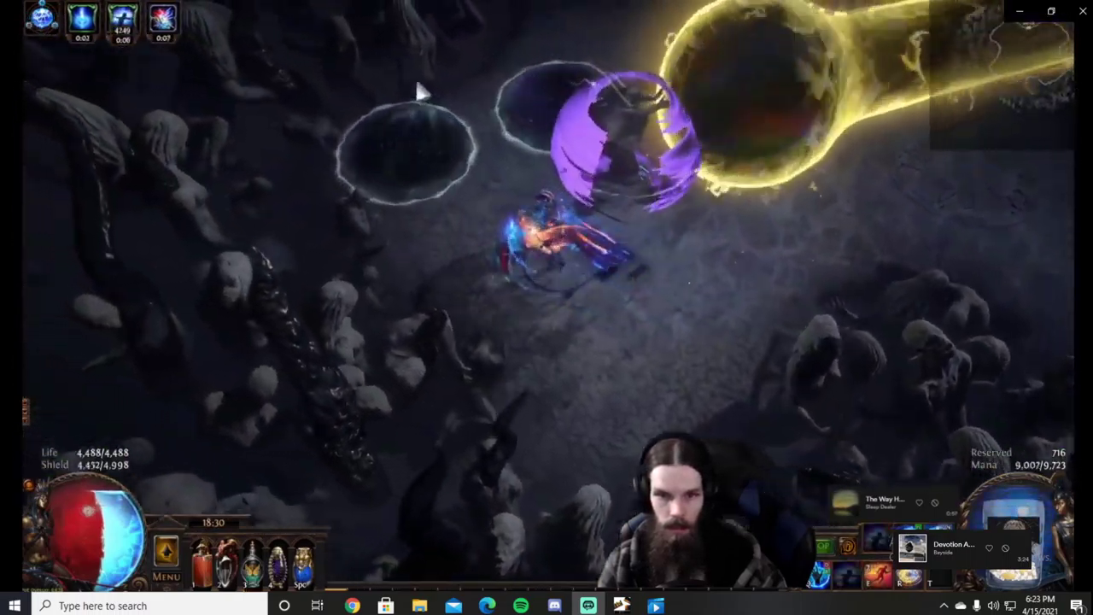
Dash up to Zana's side of the arena and attack around the portals while dodging the bosses' storm circle.
key(e)
click(714, 172)
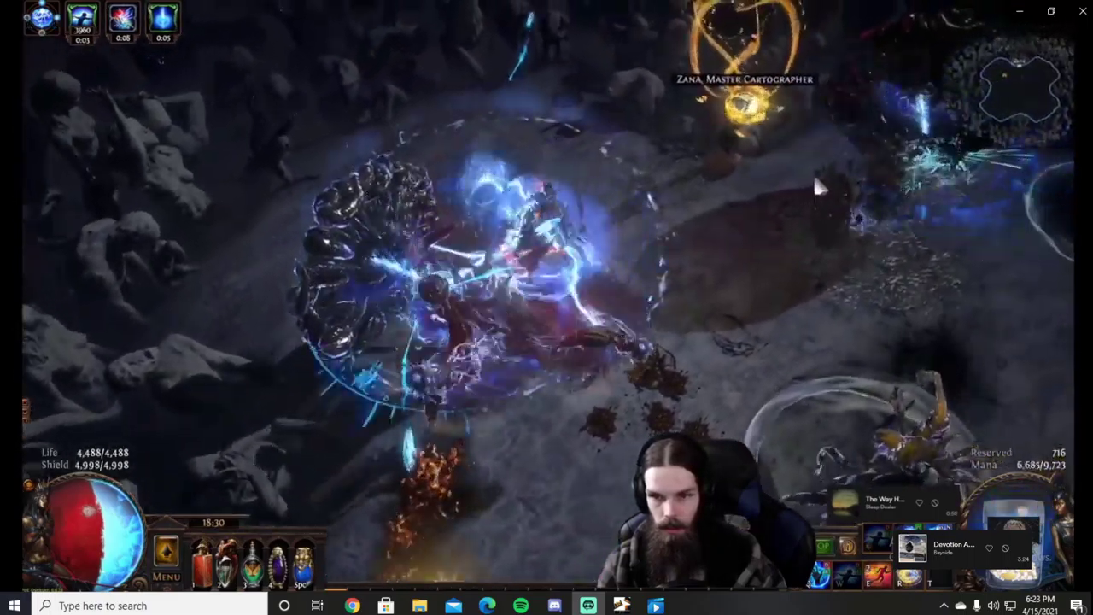
key(e)
click(636, 345)
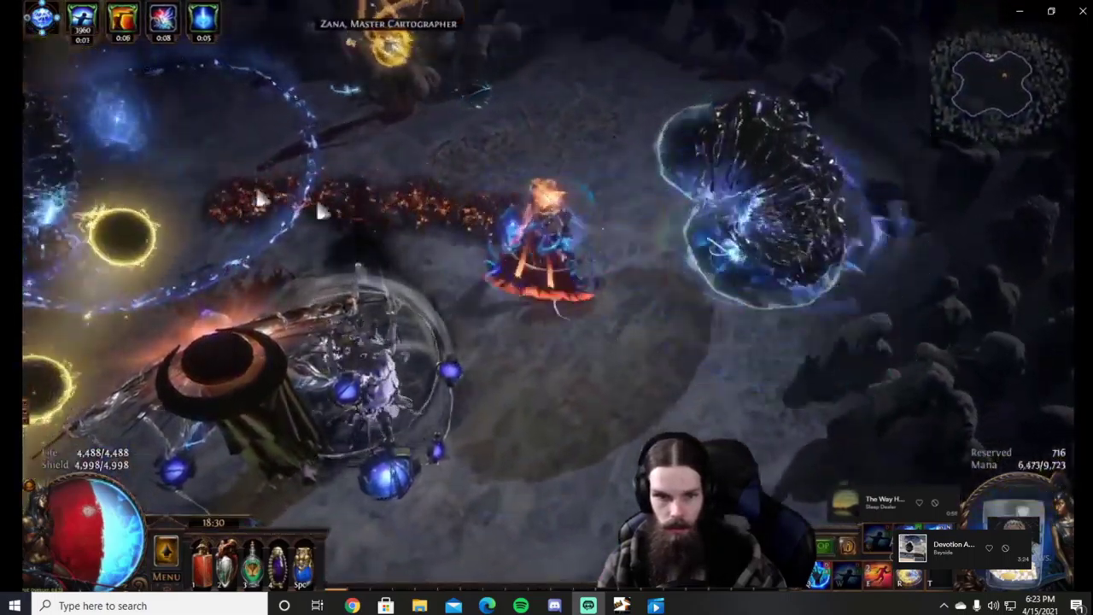
click(259, 194)
Attack the Null Portals on both sides of Zana, keeping away from the golden orbs.
key(e)
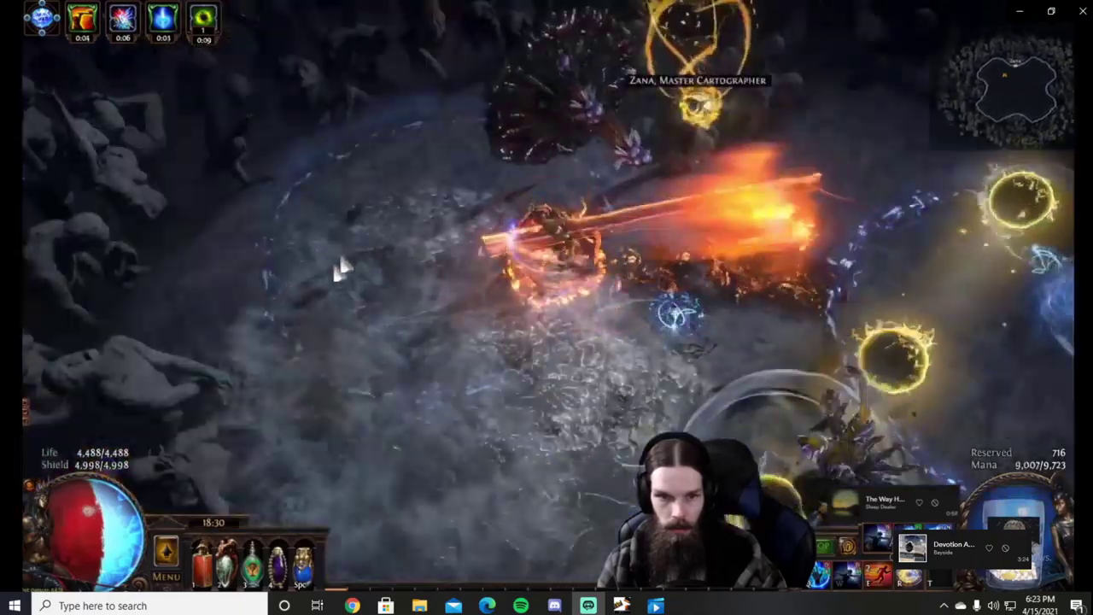
key(w)
click(717, 230)
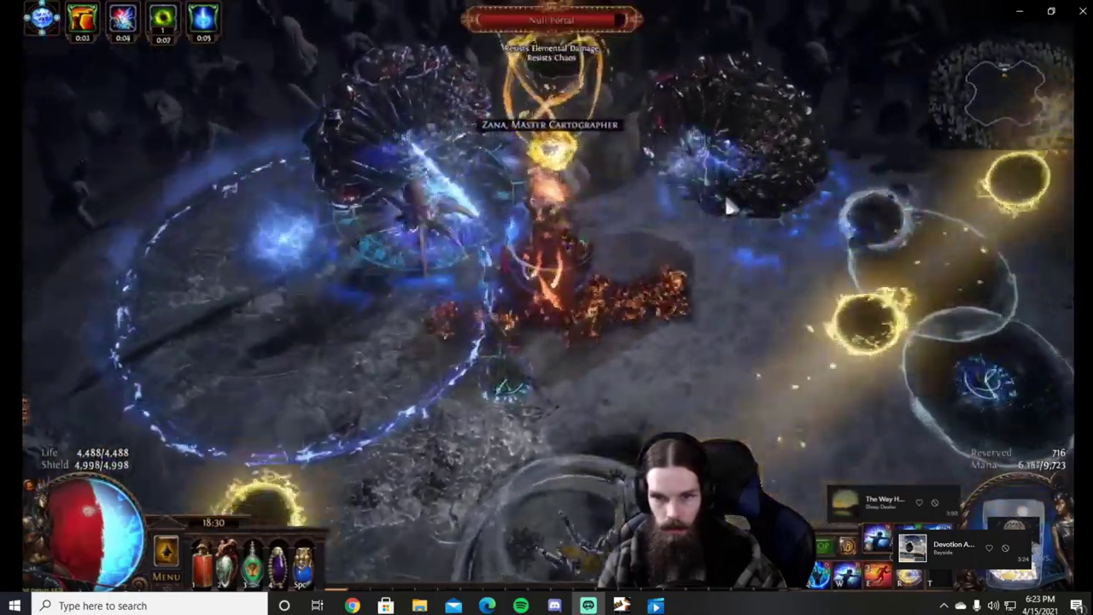
click(728, 205)
key(w)
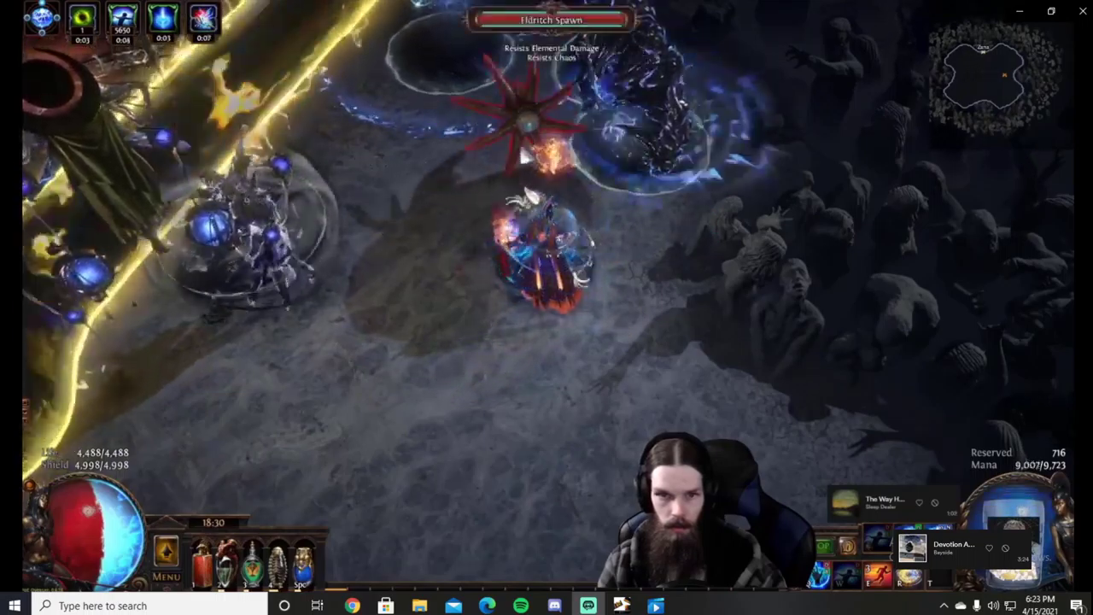
Fight the Eldritch Spawn and portals around Zana, dashing between them and back toward the bosses.
key(e)
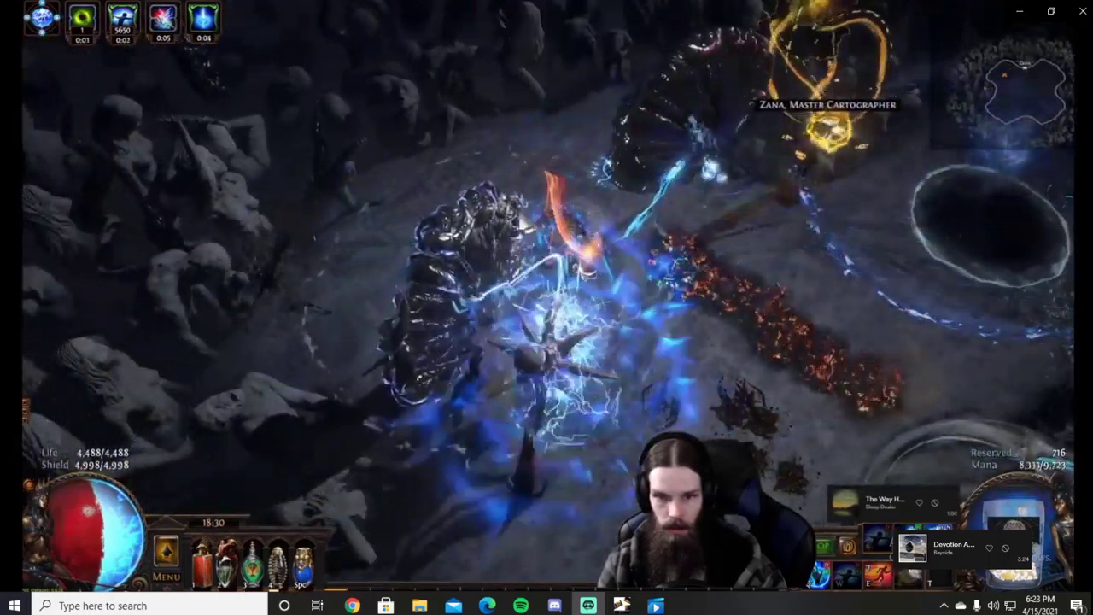
click(692, 268)
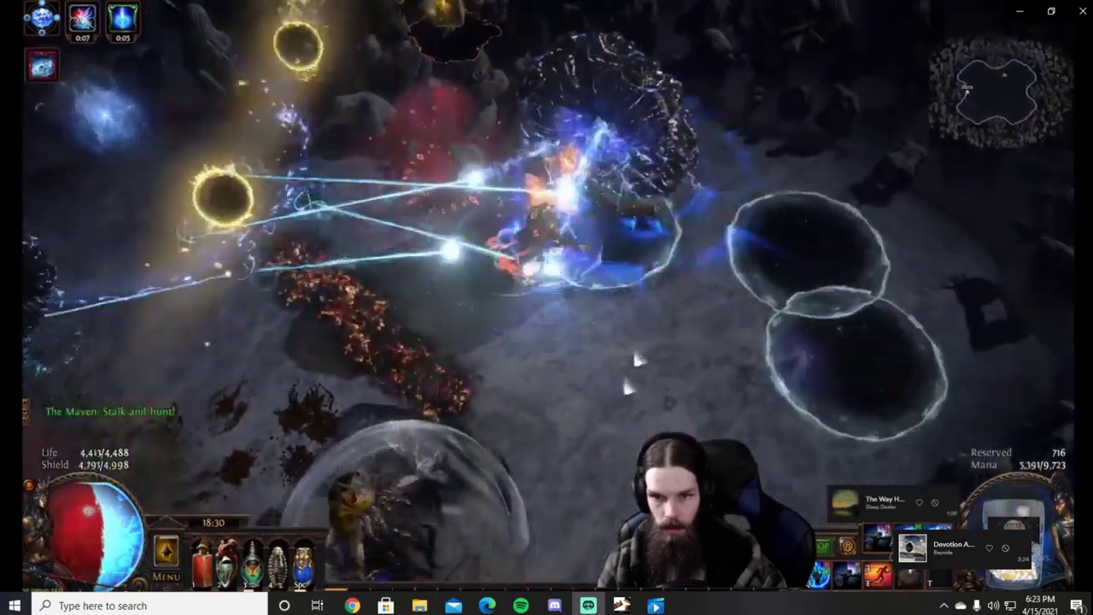
click(607, 464)
key(e)
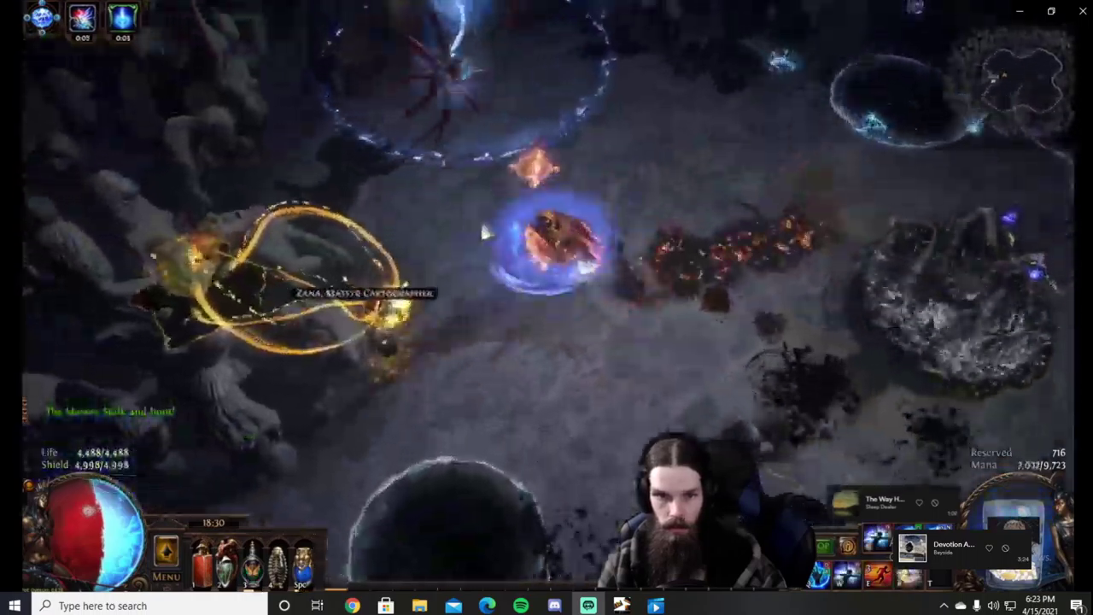
click(485, 232)
key(e)
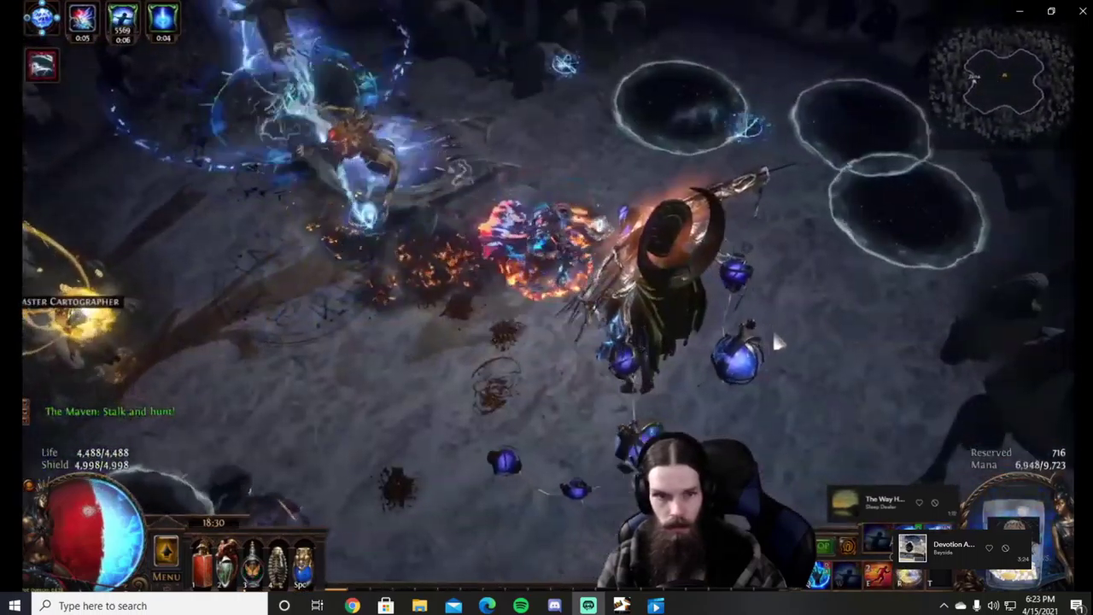
Lead the pursuing eye around the lower arena, keeping away from the golden beam and dark pools.
key(e)
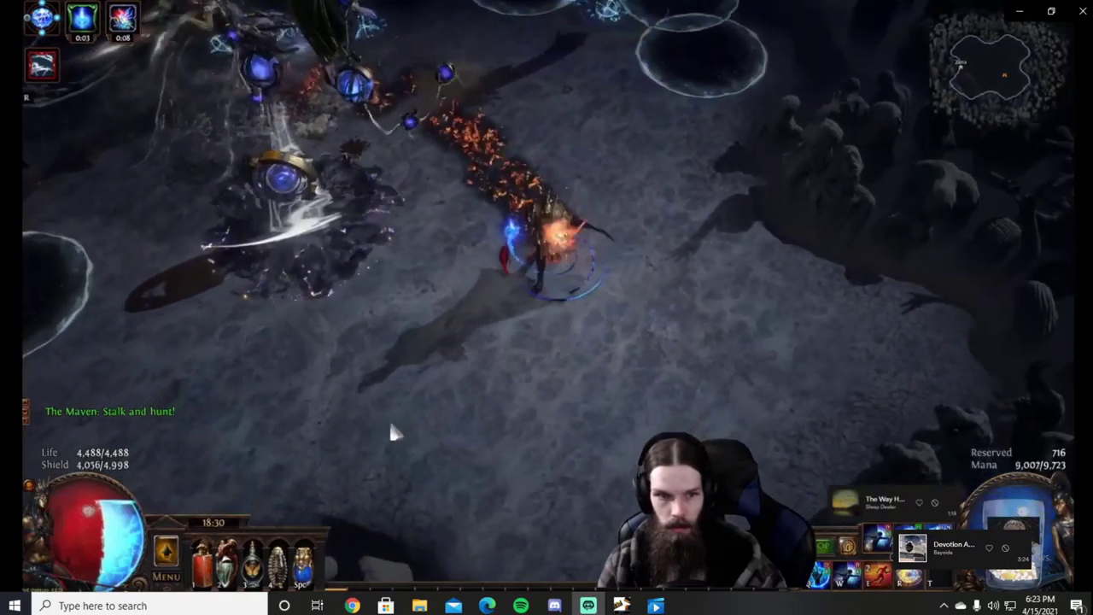
key(e)
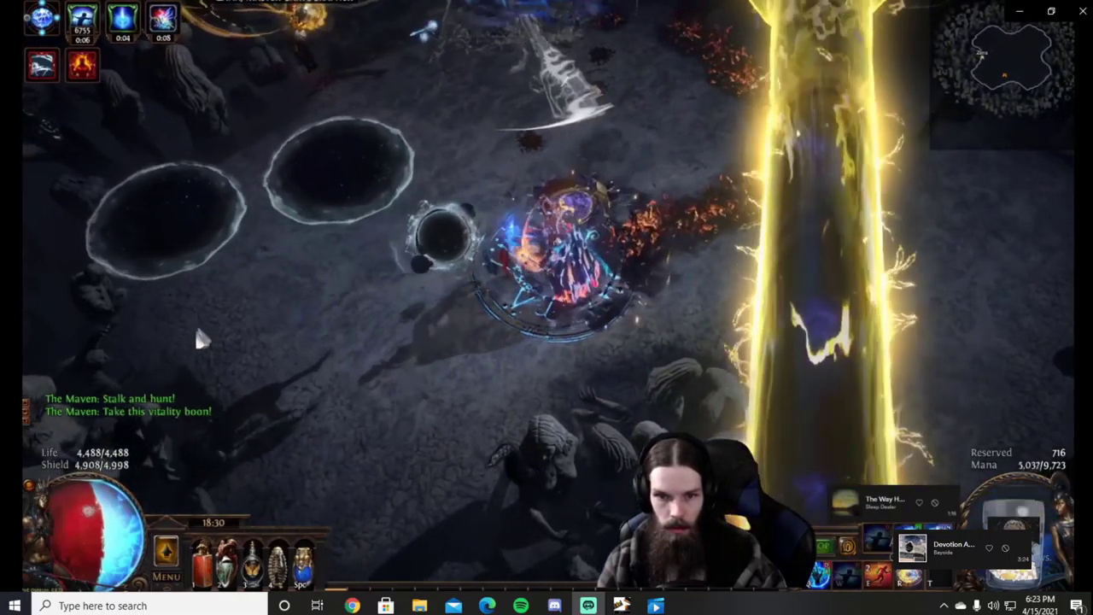
key(e)
click(560, 354)
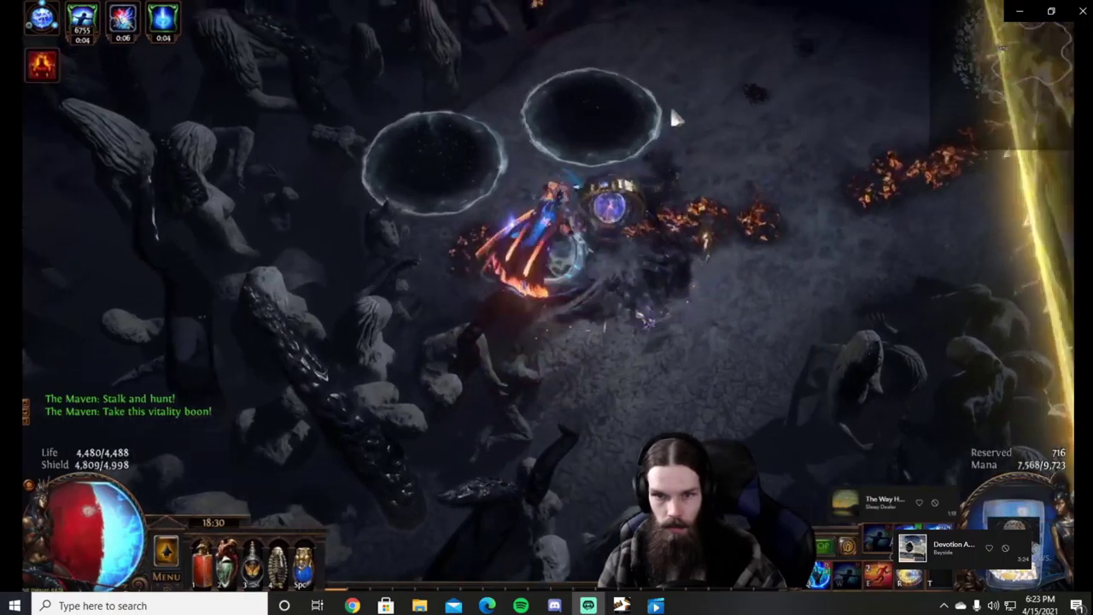
Dash away from the pursuing eye across the arena, passing the bosses to reach the statues beyond Zana.
key(e)
key(e)
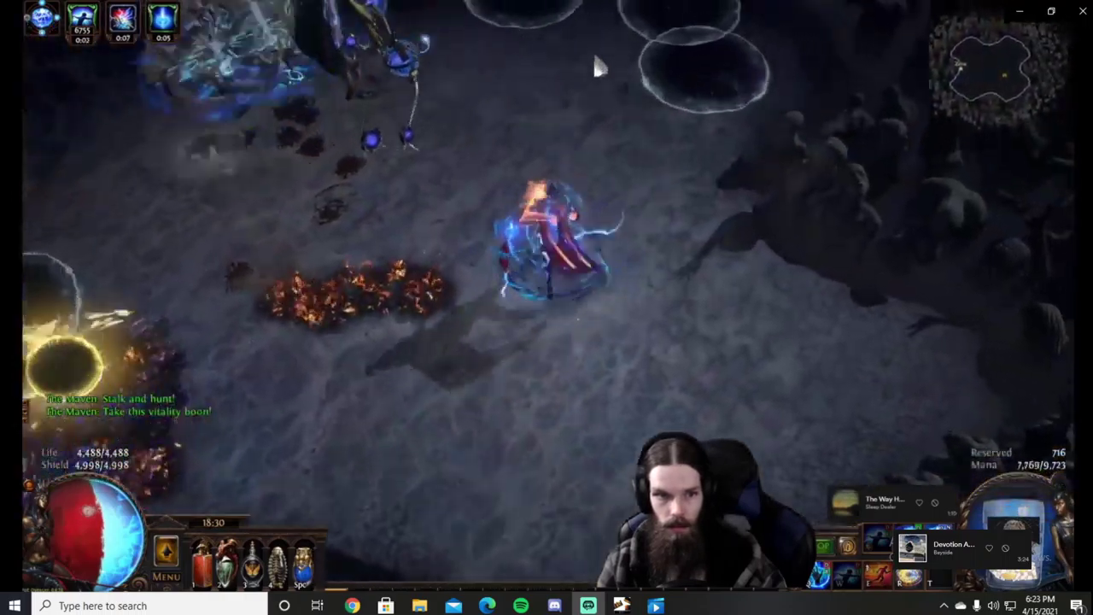
click(597, 68)
key(e)
click(247, 306)
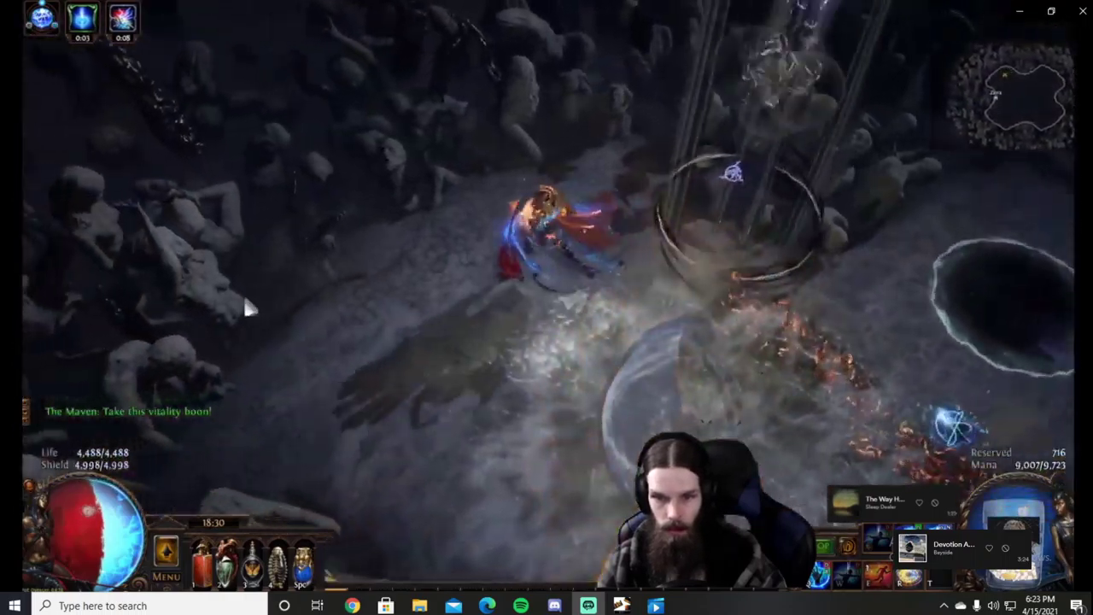
Dash to the far statue-lined edge and run up it to evade the golden orbs and beam.
key(e)
key(e)
click(175, 255)
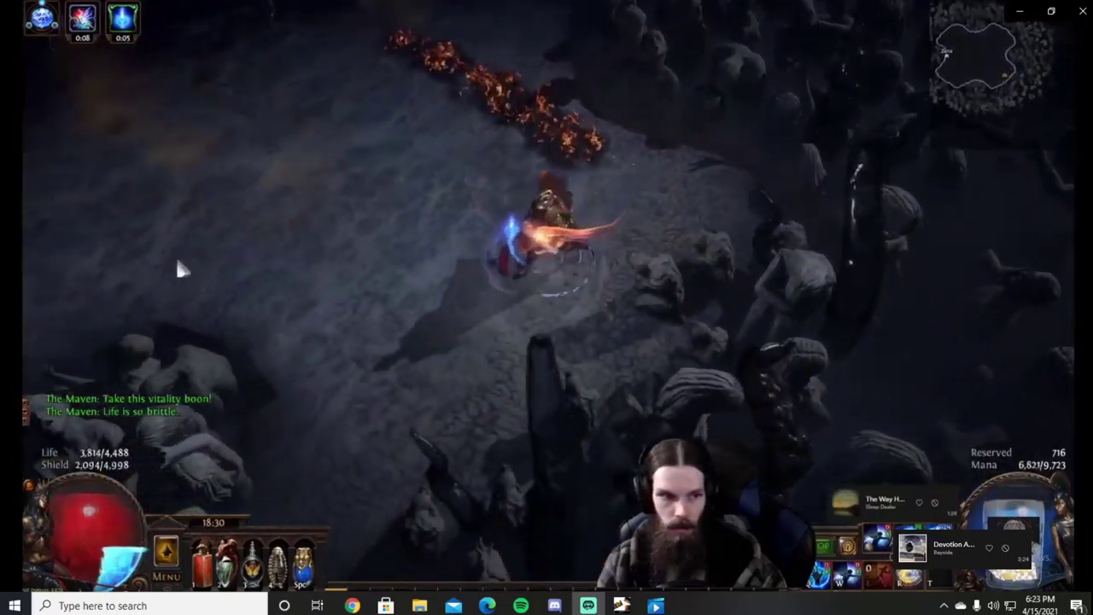
key(w)
click(785, 56)
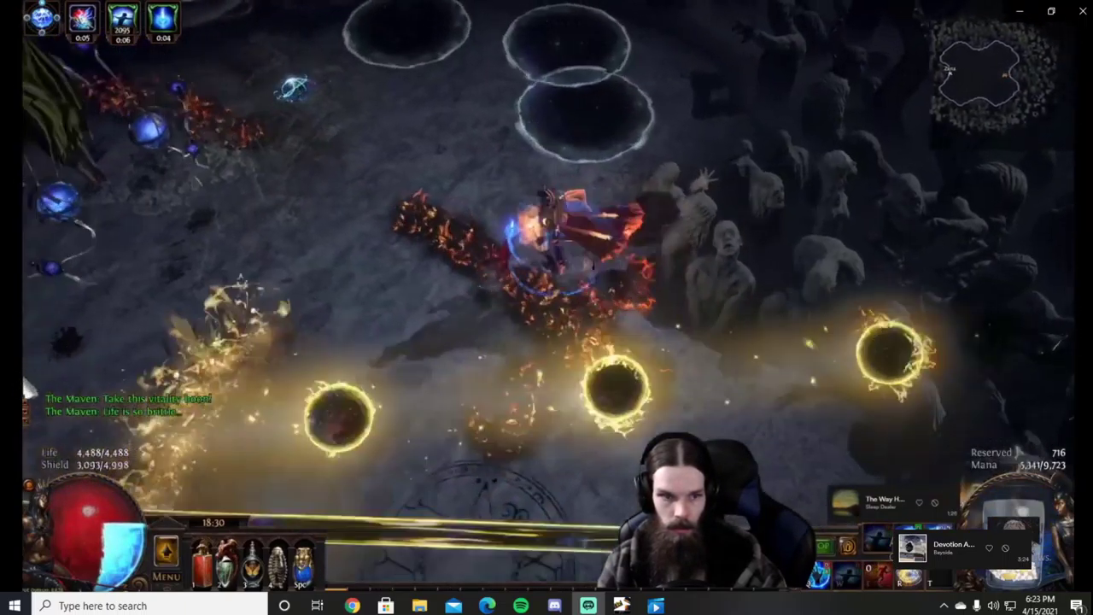
Dash back past Zana and the dark pools, dodging along the lower edge to finish the boss fight.
click(175, 262)
key(e)
key(e)
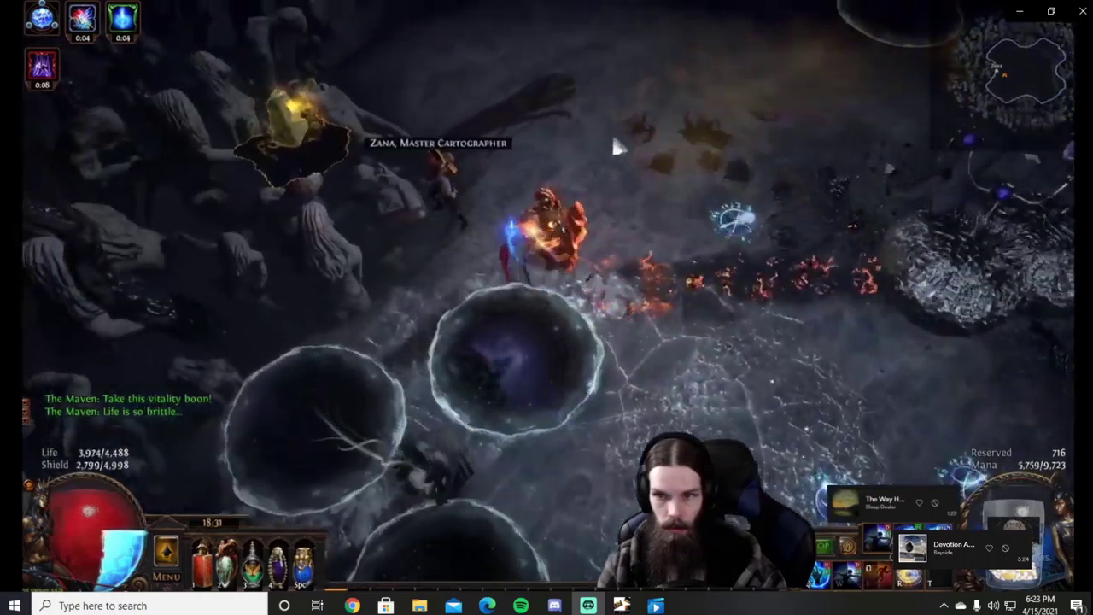
click(611, 133)
key(e)
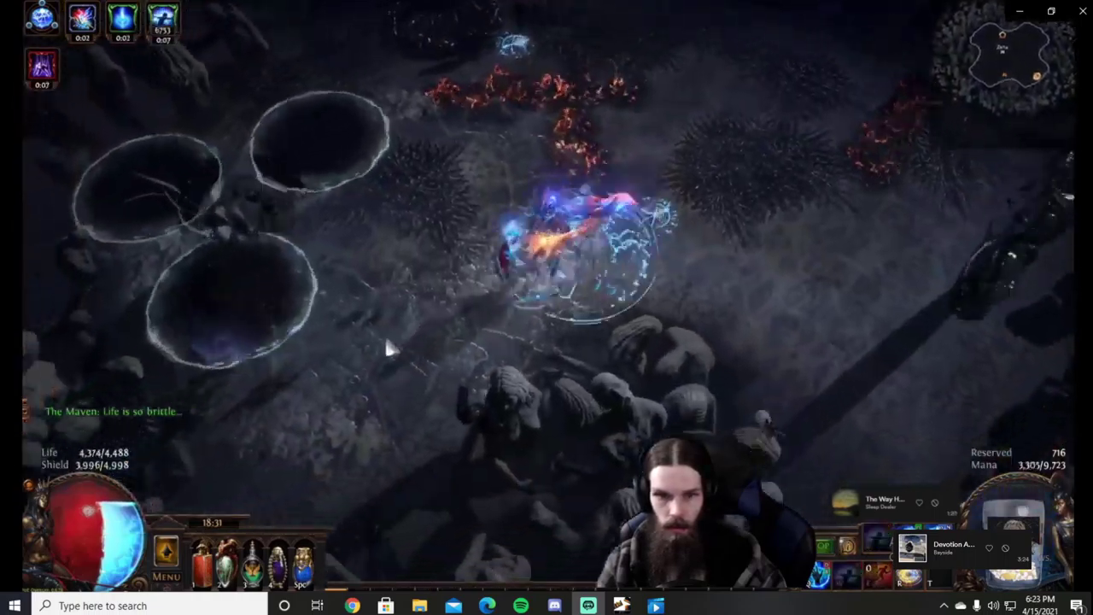
mouse_move(387, 341)
mouse_down()
mouse_move(781, 324)
mouse_move(780, 194)
mouse_move(699, 145)
mouse_move(434, 118)
mouse_move(365, 297)
mouse_move(337, 118)
mouse_move(486, 87)
mouse_move(578, 99)
mouse_up()
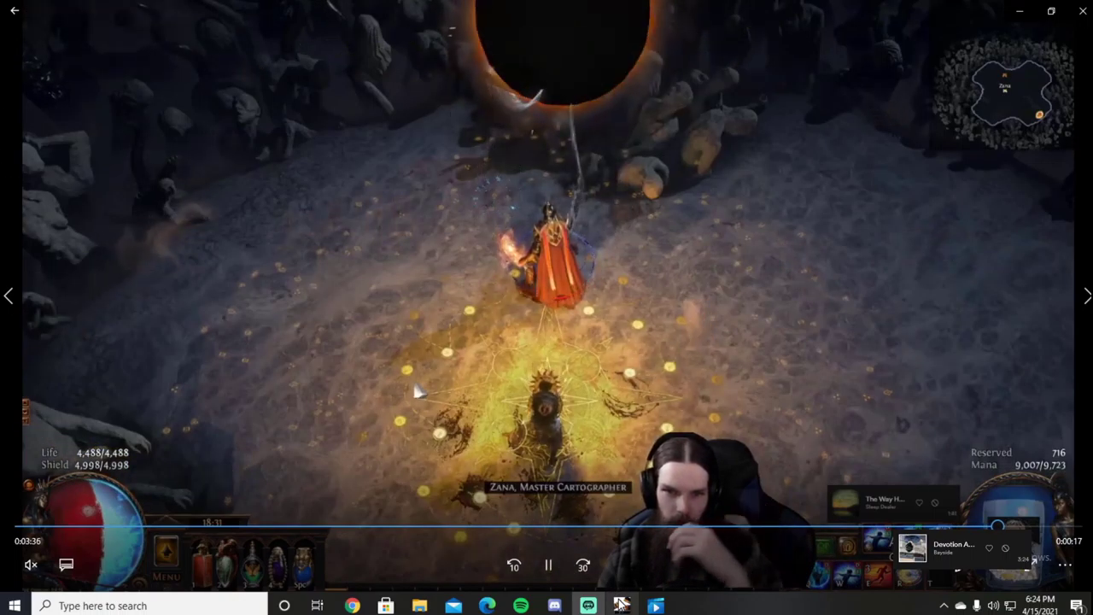
Leave the finished fight video and switch to the Path of Building window with the Hierophant build.
mouse_move(621, 604)
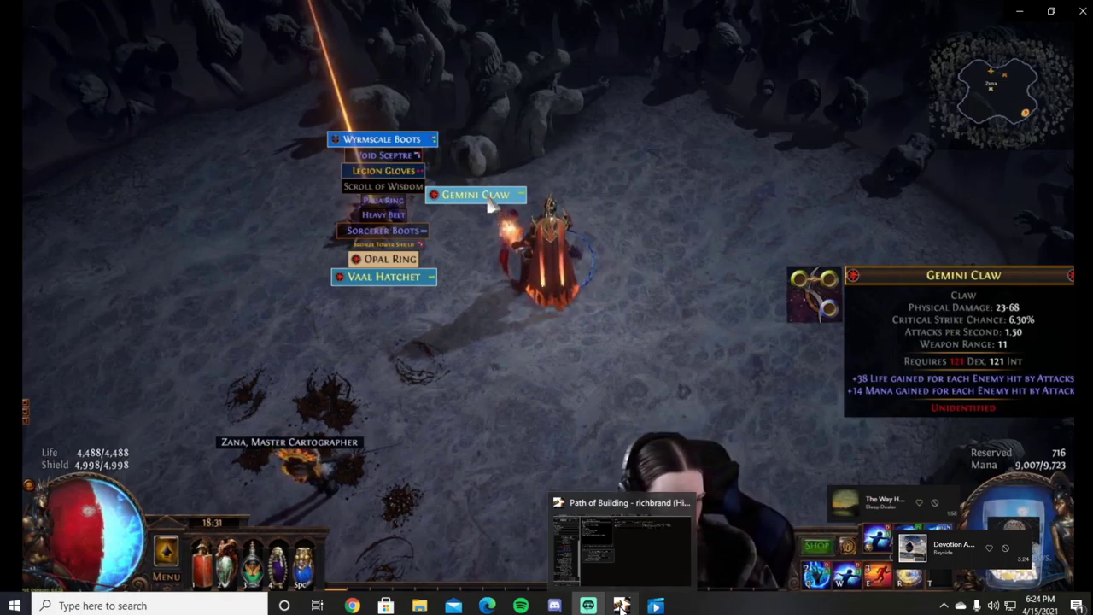
key(space)
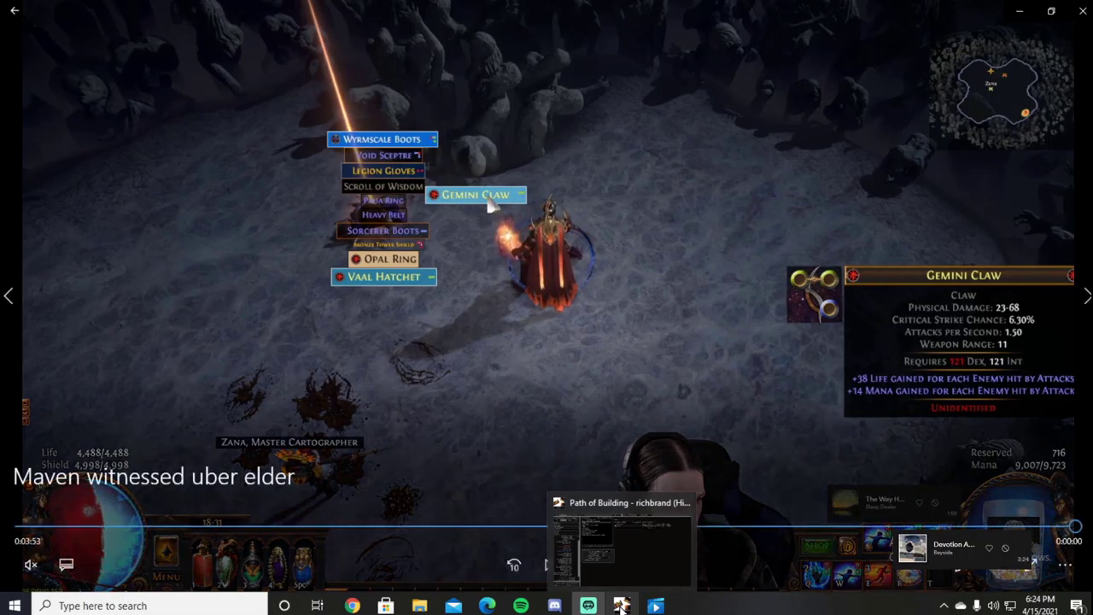
click(621, 606)
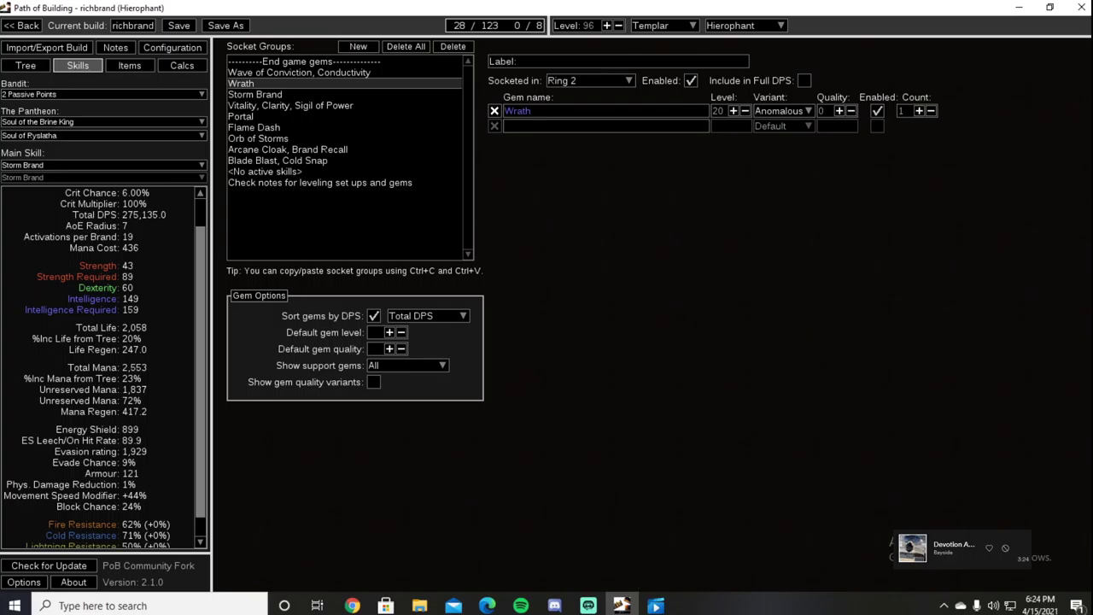
Open the build notes and look through the cluster jewel notables, Watcher's Eye mods, base jewel mods and weapon stats.
click(115, 47)
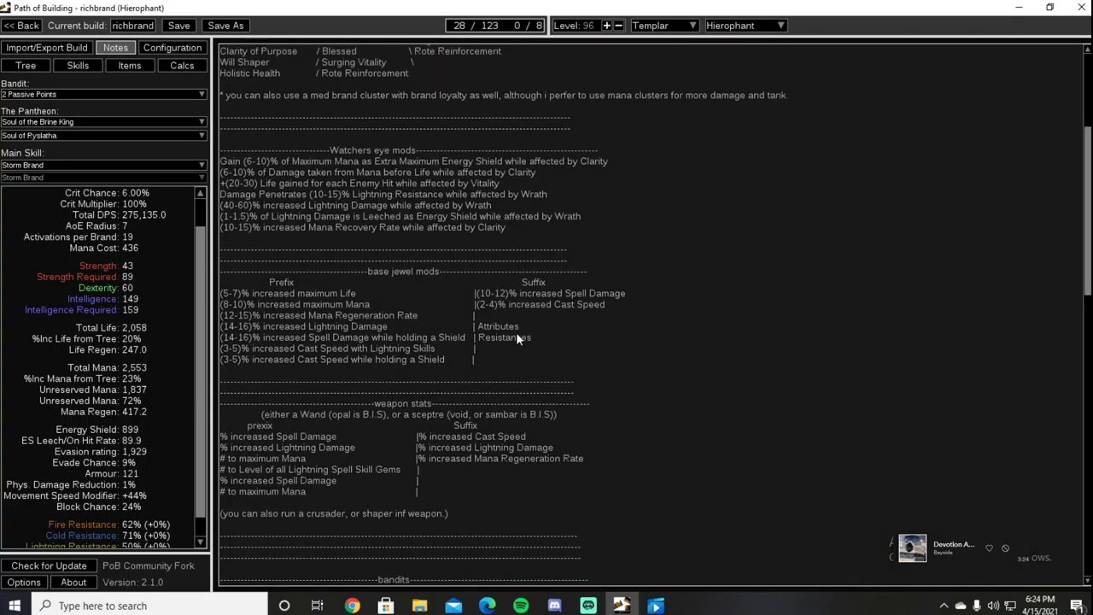
scroll(512, 342, down, 3)
scroll(497, 352, up, 1)
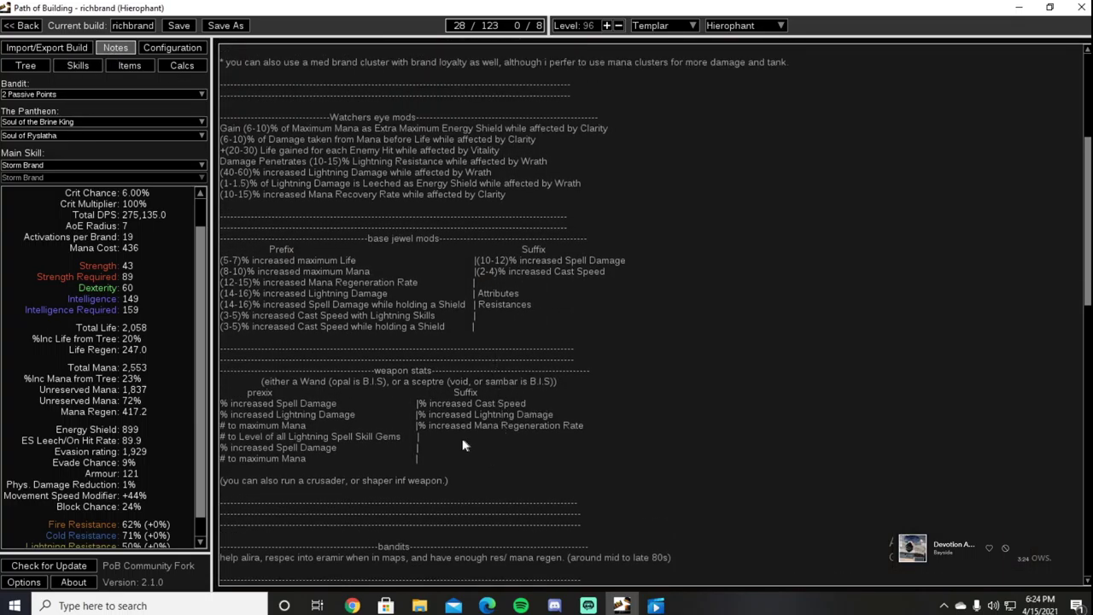
scroll(343, 384, up, 4)
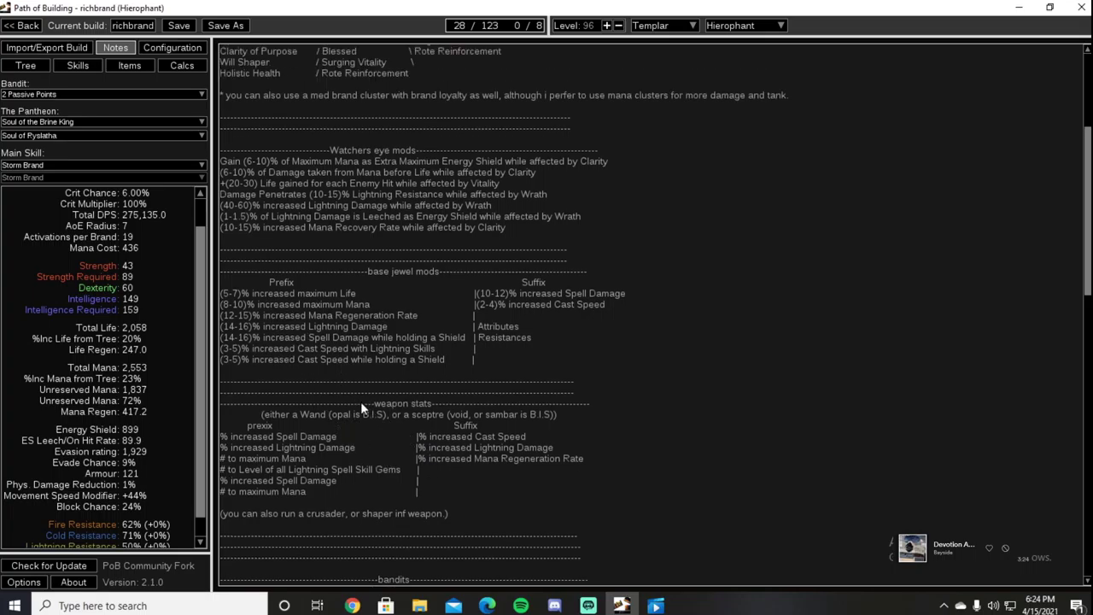
scroll(203, 412, up, 1)
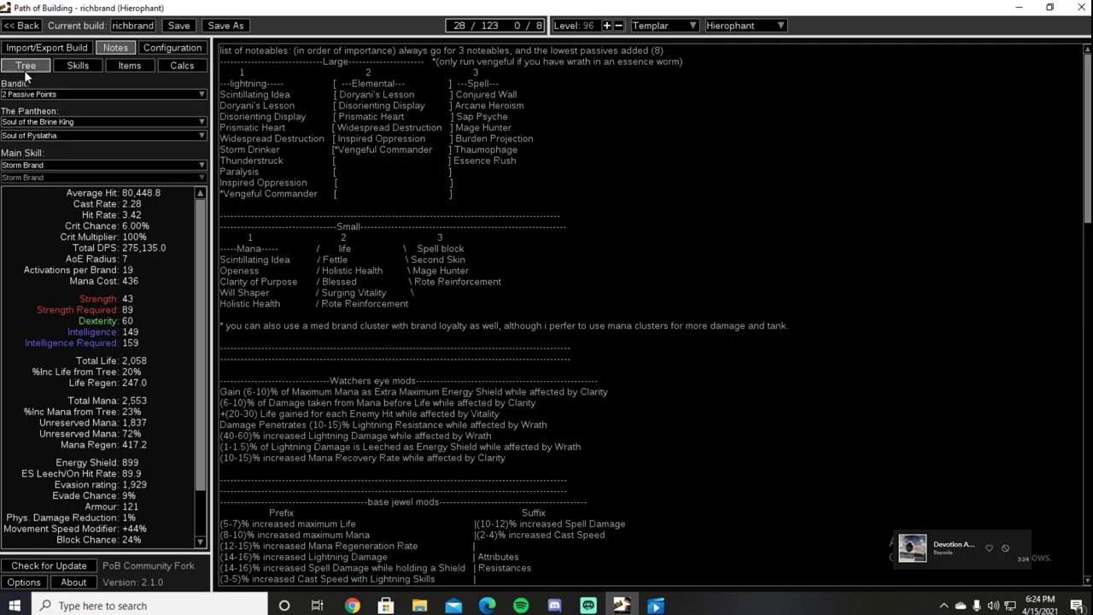
Open the passive tree for level 20 and inspect its allocated path, including Explosive Runes, Runebinder and the brand duration node.
click(25, 69)
drag(569, 313, 467, 385)
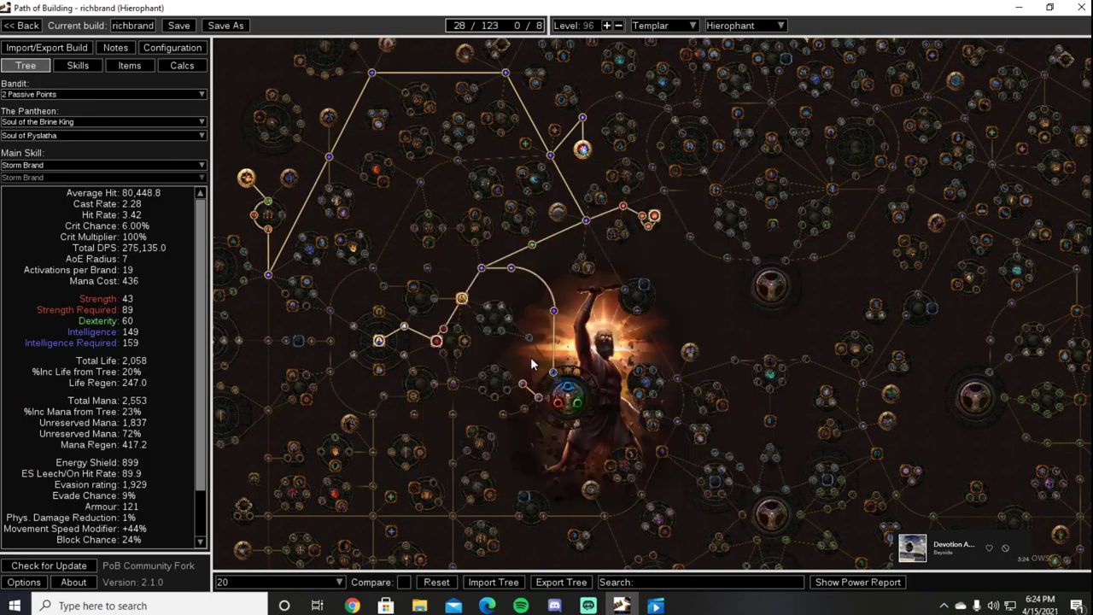
drag(530, 357, 507, 366)
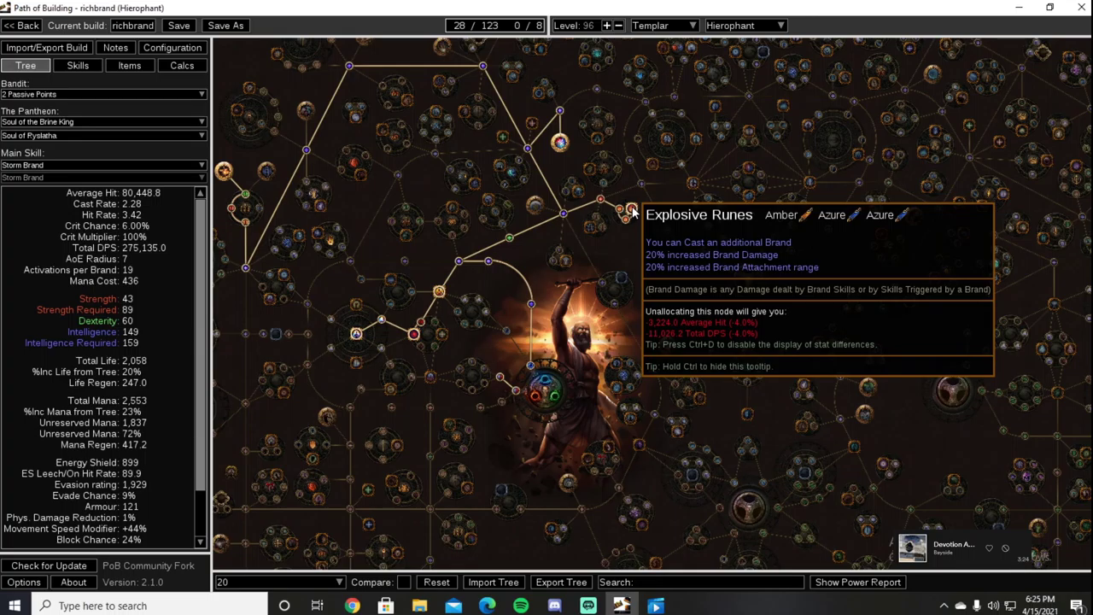
drag(471, 205, 590, 183)
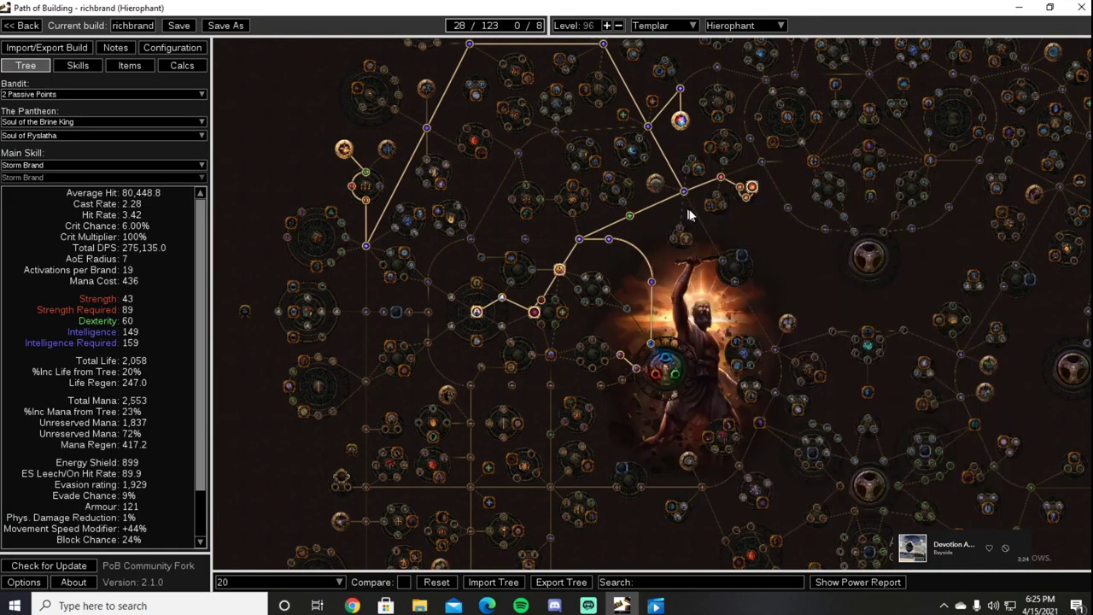
drag(459, 189, 531, 243)
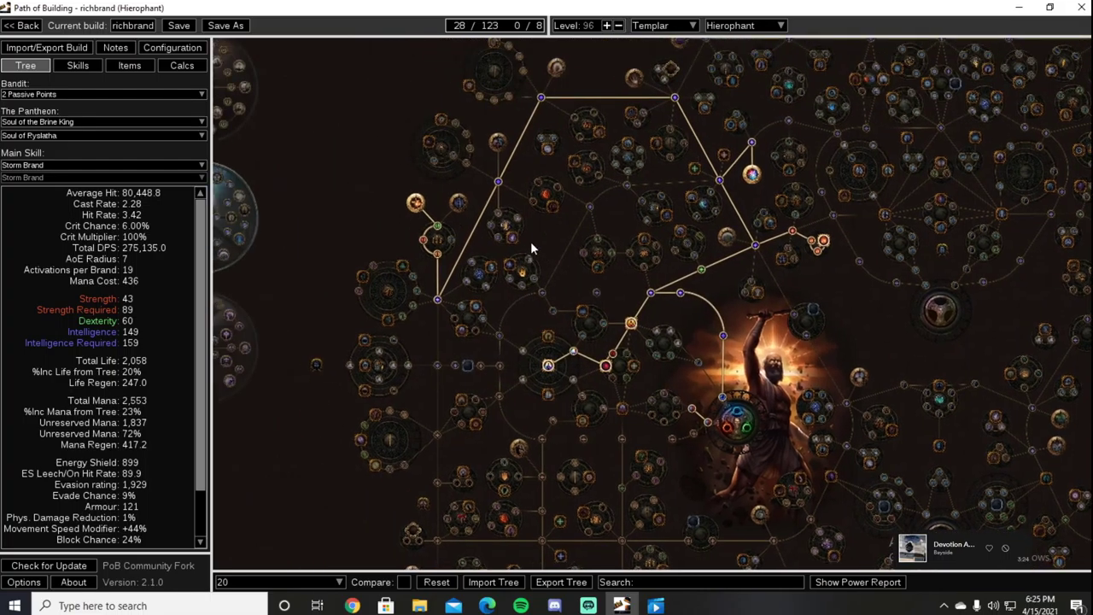
mouse_move(417, 211)
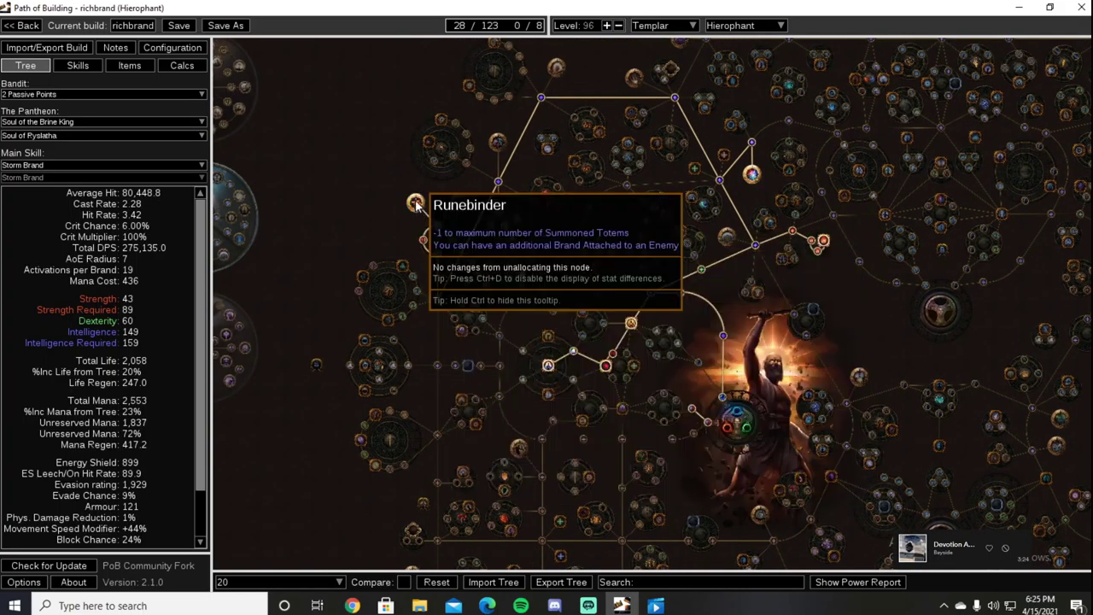
mouse_move(424, 243)
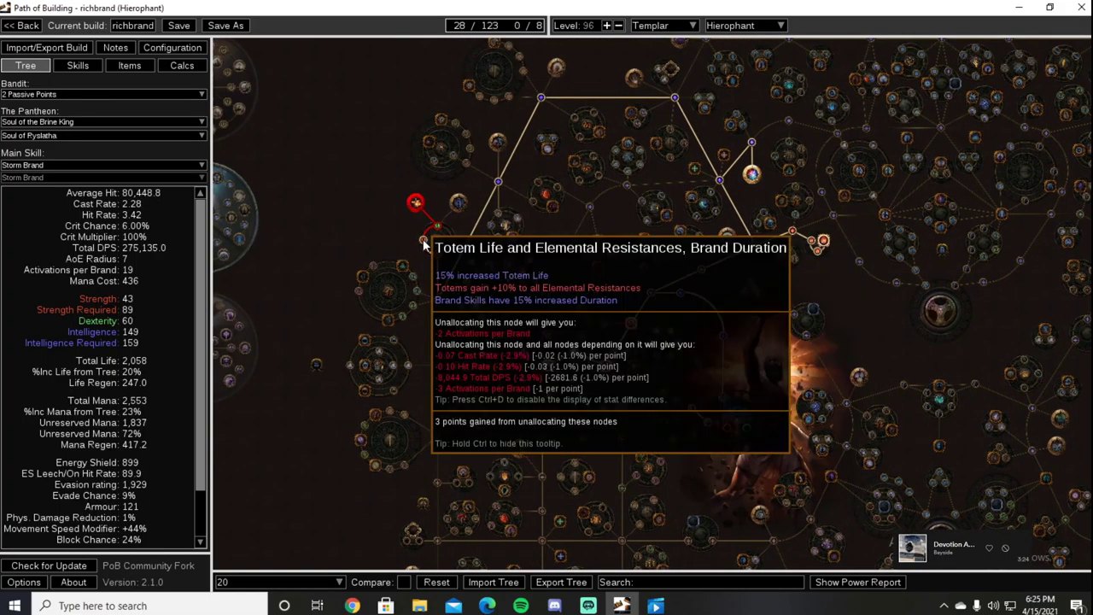
drag(537, 310, 555, 367)
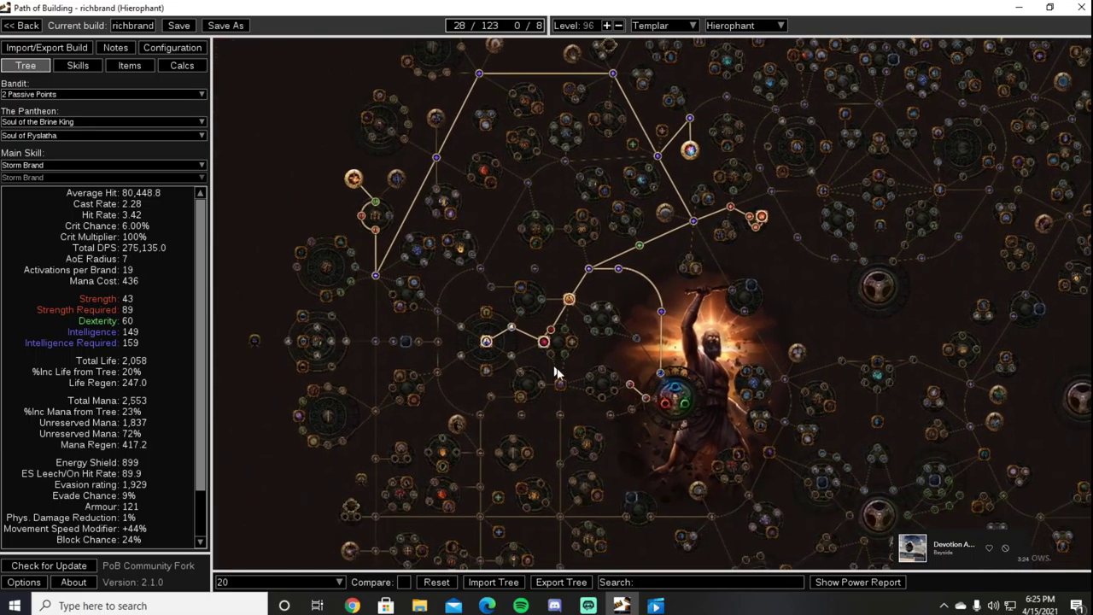
Switch to the level 40 passive tree and inspect Light of Divinity and the mana nodes out to Arcane Will.
click(316, 582)
click(314, 523)
click(312, 582)
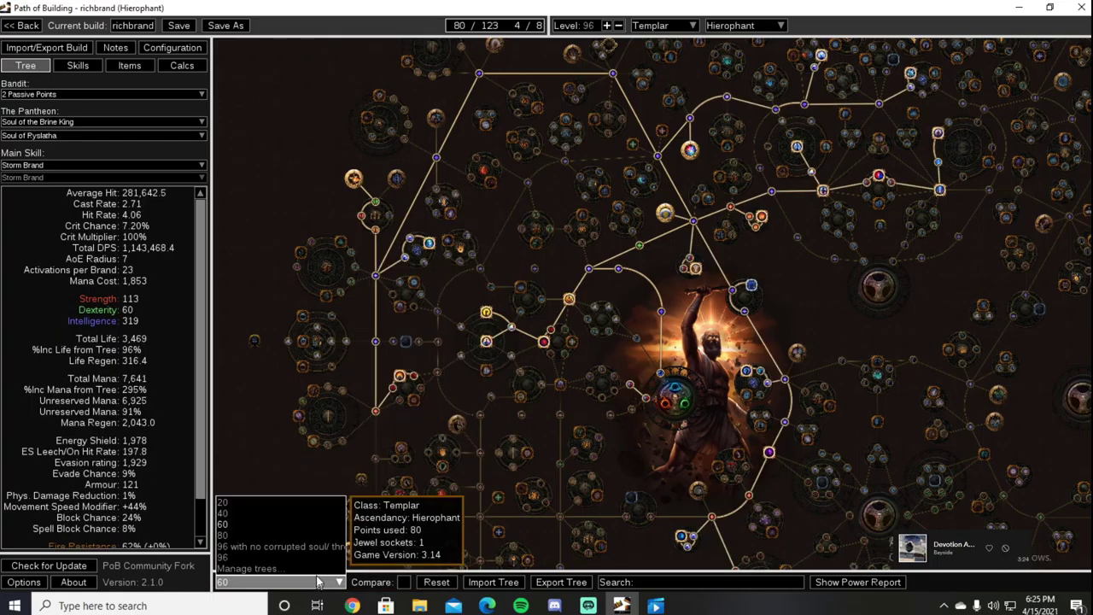
click(295, 512)
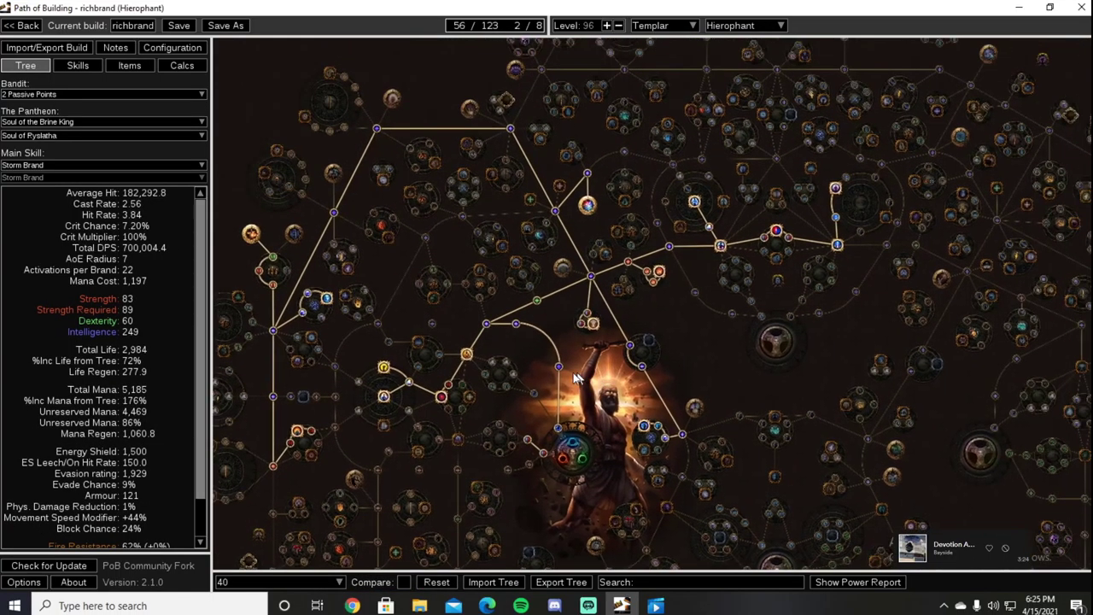
drag(581, 362, 515, 384)
mouse_move(262, 383)
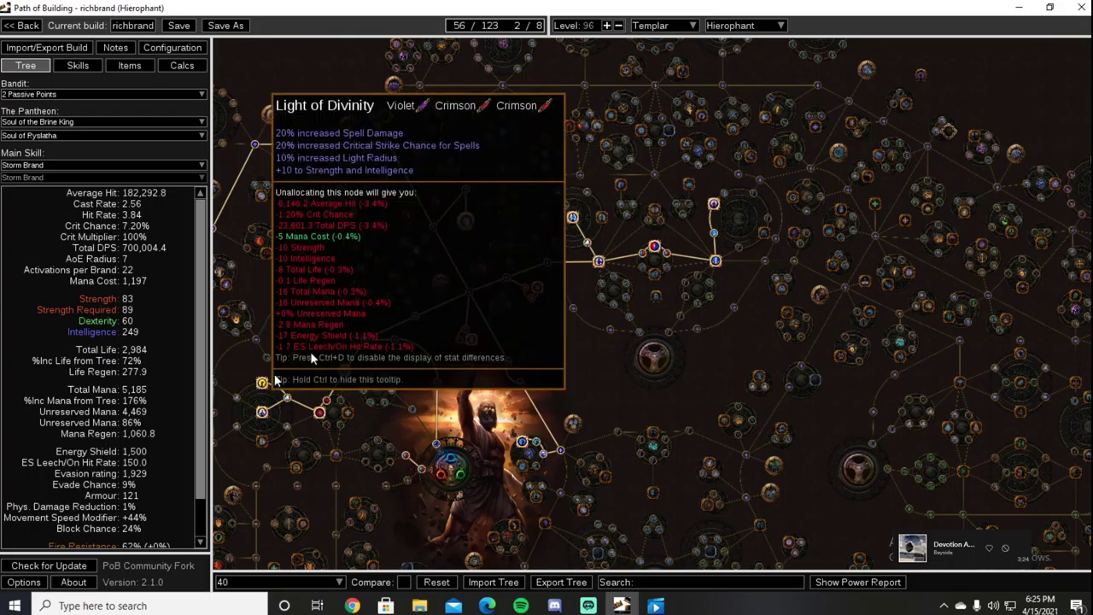
mouse_move(601, 267)
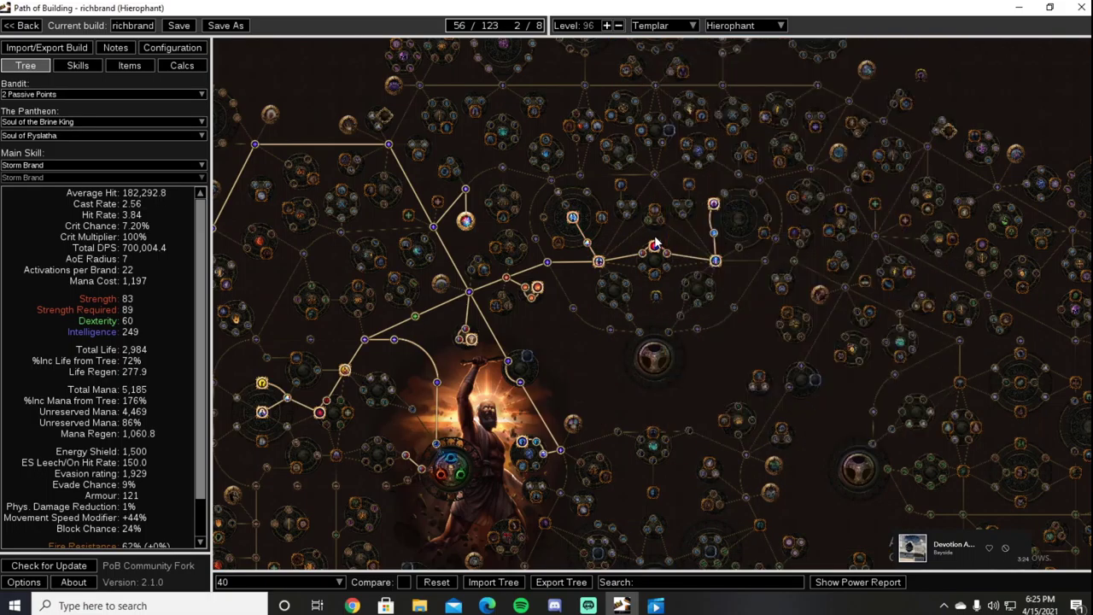
mouse_move(654, 247)
mouse_move(716, 263)
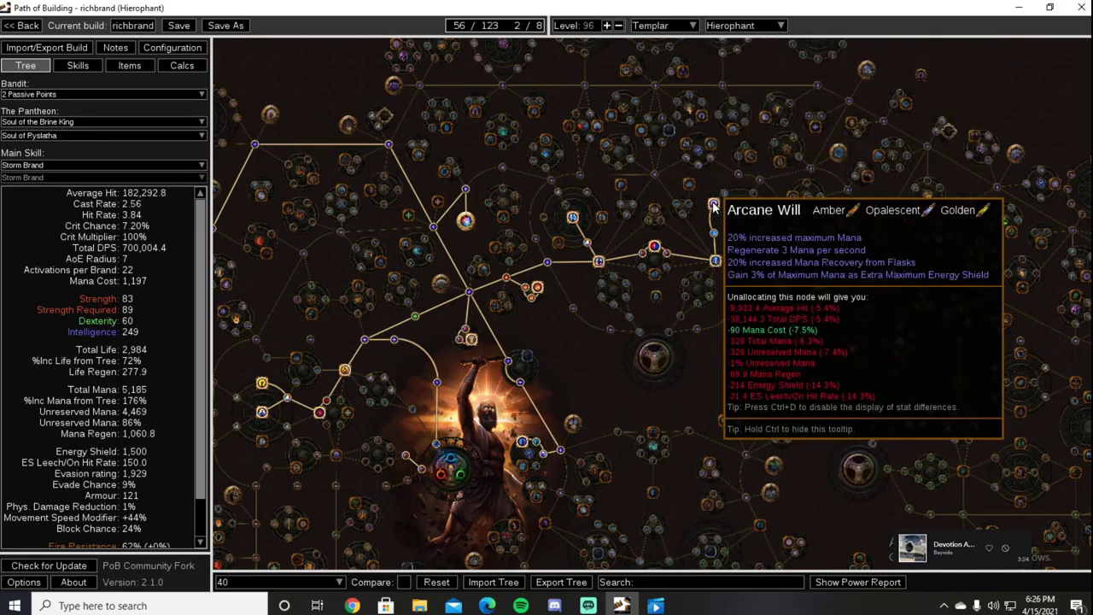
mouse_move(578, 222)
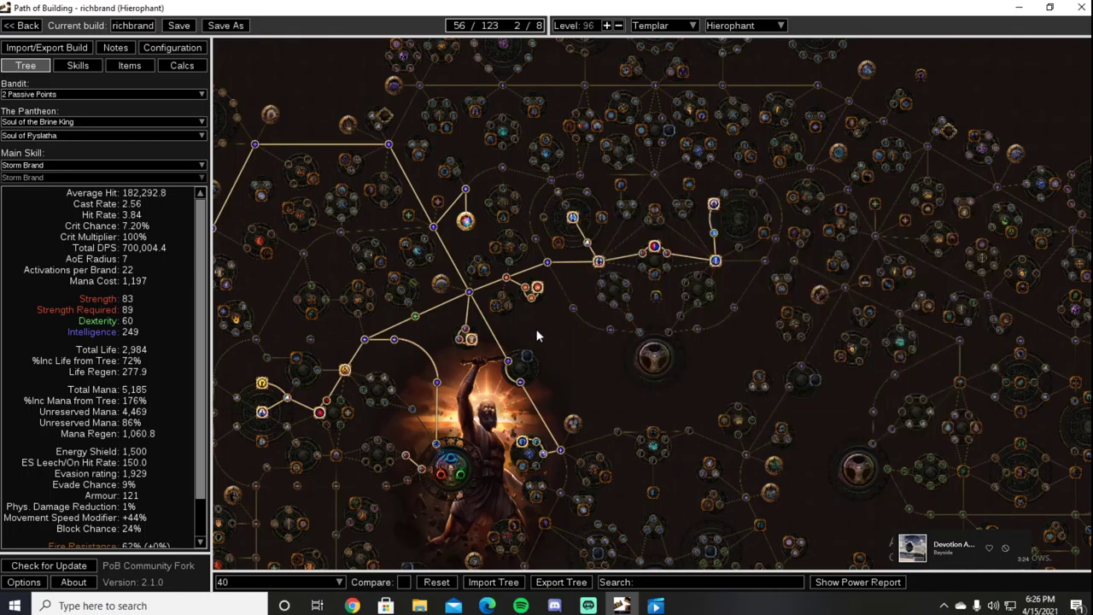
Examine the rest of the level 40 tree, including Devotion, Quick Recovery and the nodes around the Templar start.
drag(538, 334, 718, 265)
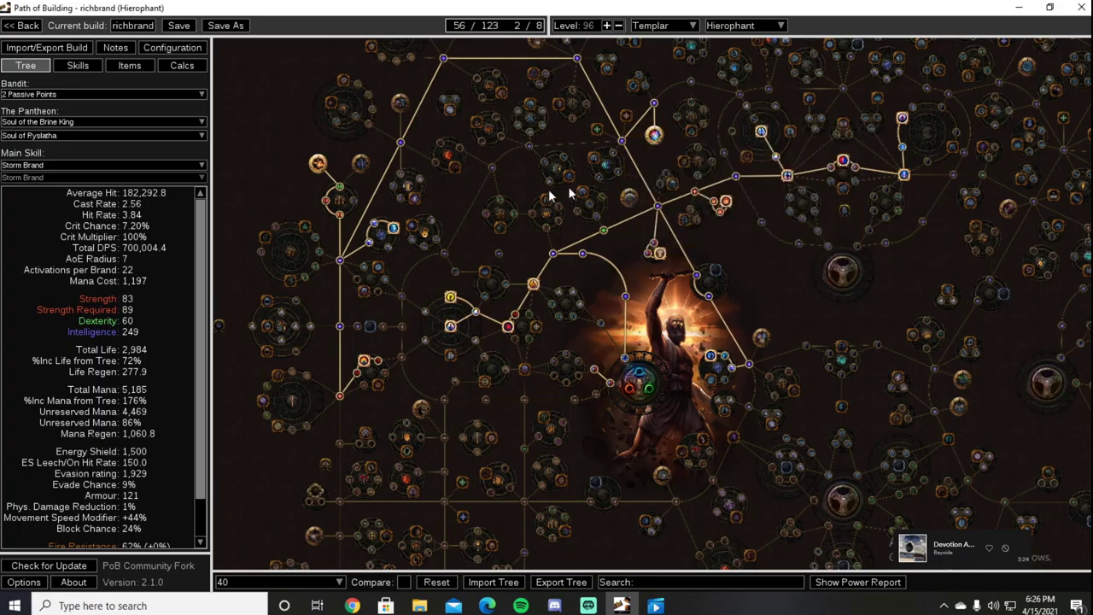
drag(509, 370, 519, 401)
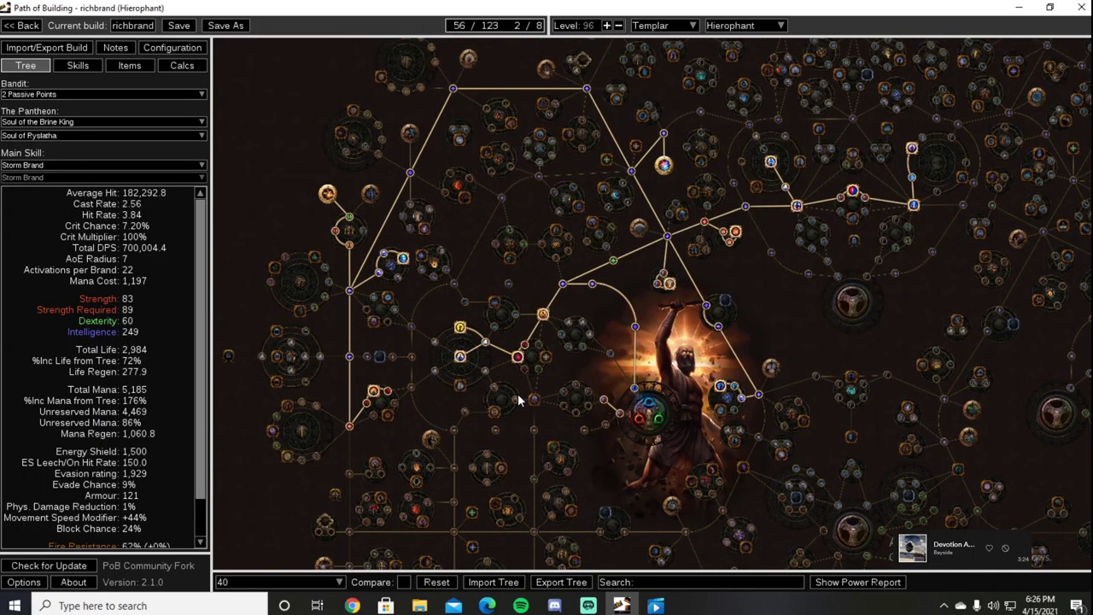
mouse_move(373, 395)
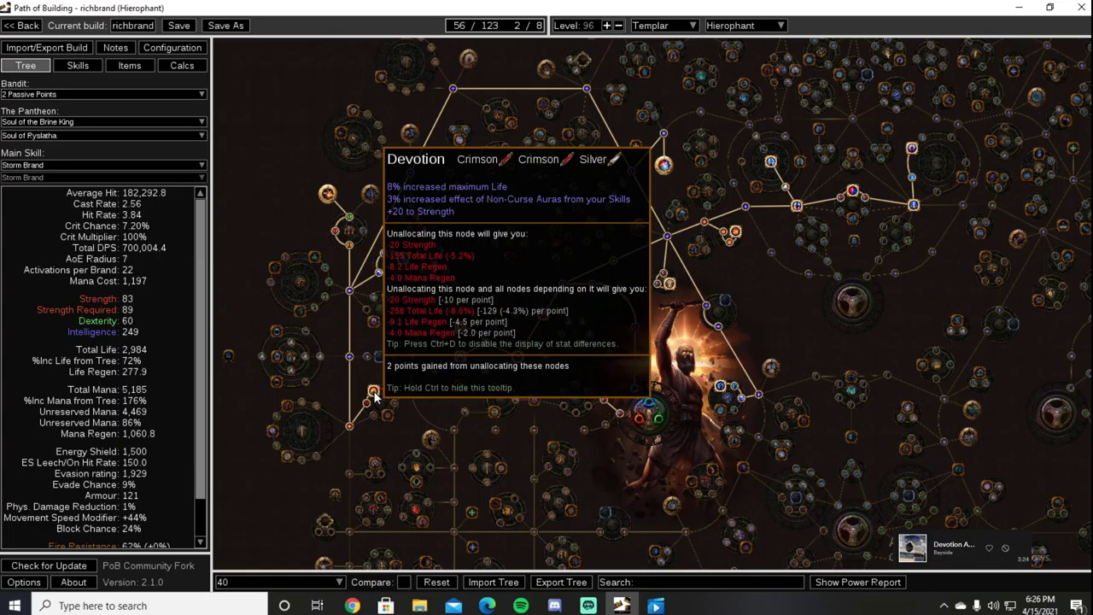
drag(596, 415, 483, 398)
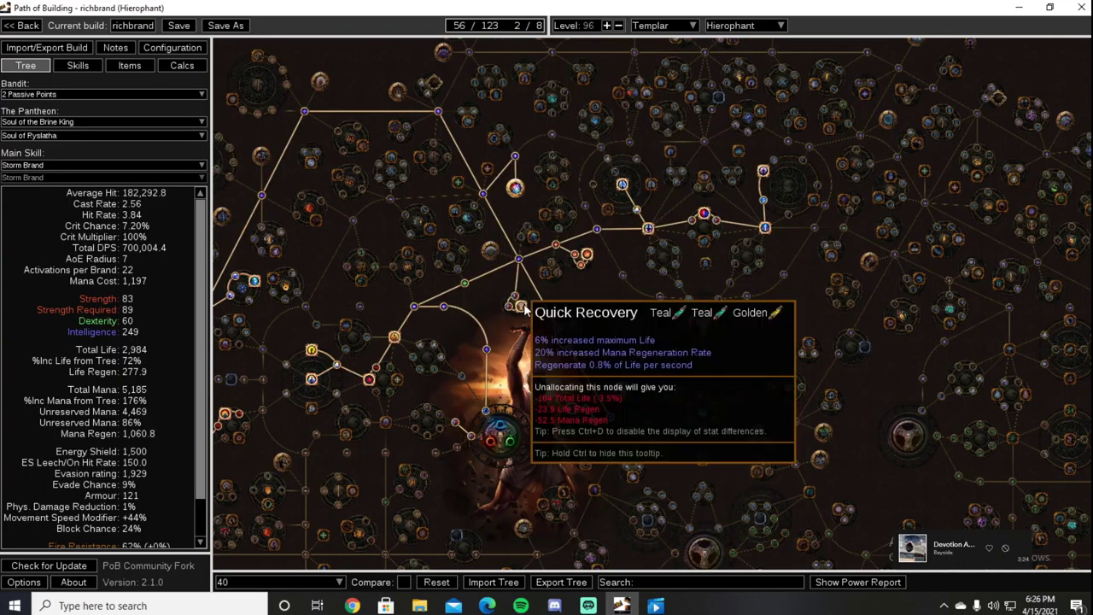
drag(548, 367, 504, 305)
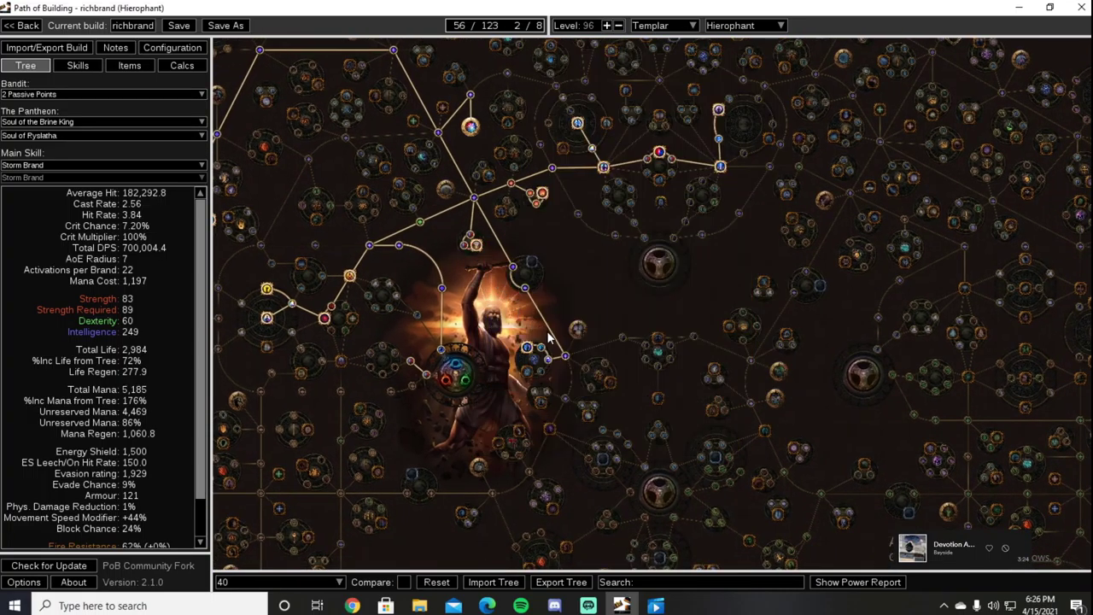
drag(640, 383, 723, 419)
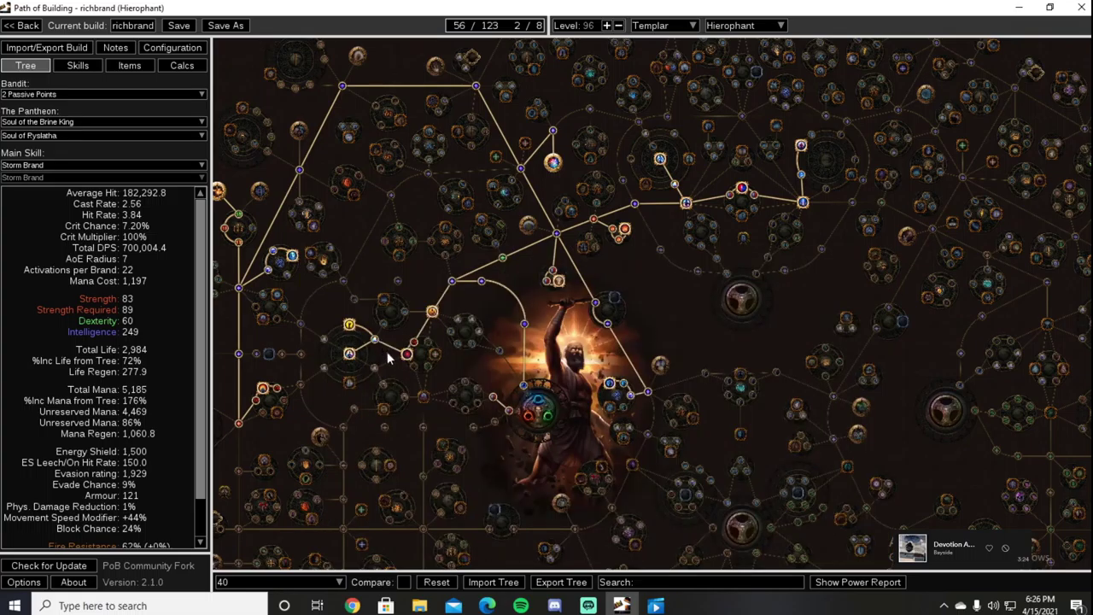
Switch to the level 60 passive tree and inspect Mind Over Matter, Constitution and the lower path to the last allocated cluster.
click(334, 581)
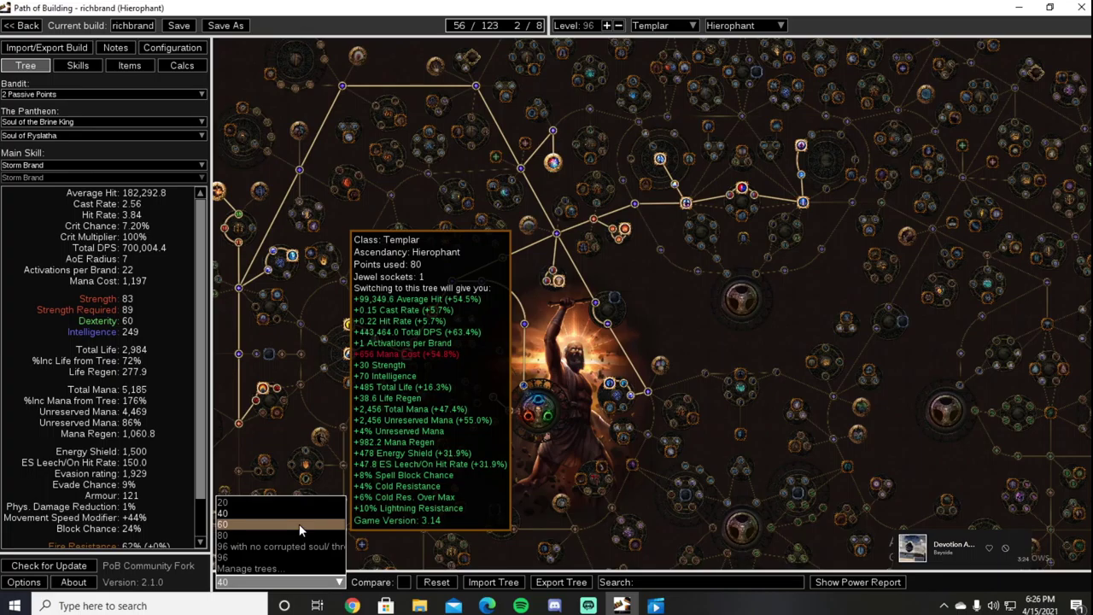
click(300, 525)
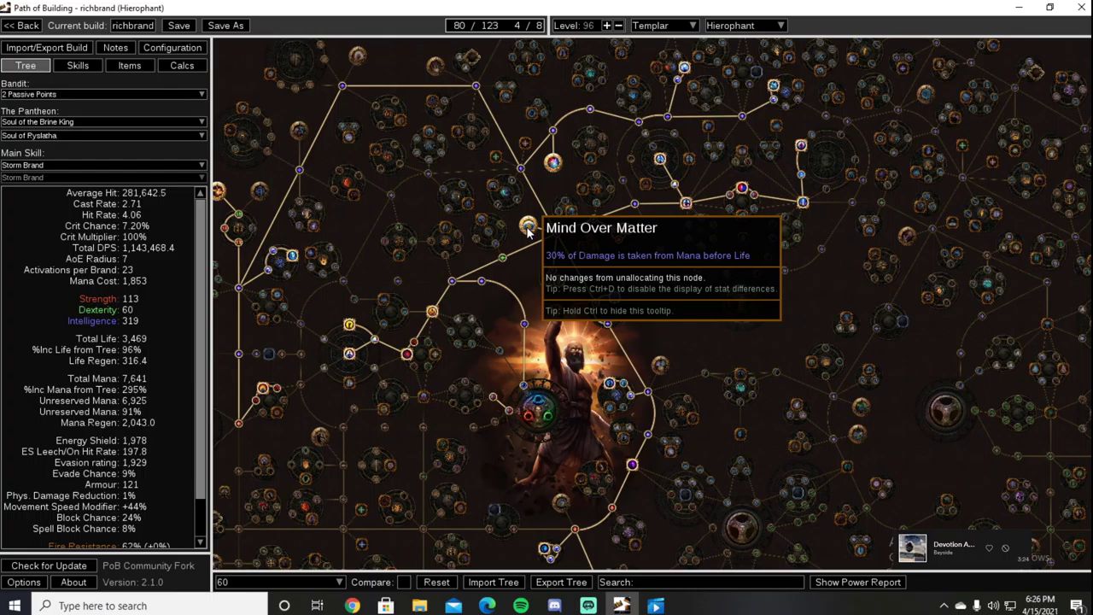
drag(602, 295, 618, 273)
drag(615, 410, 613, 312)
mouse_move(529, 397)
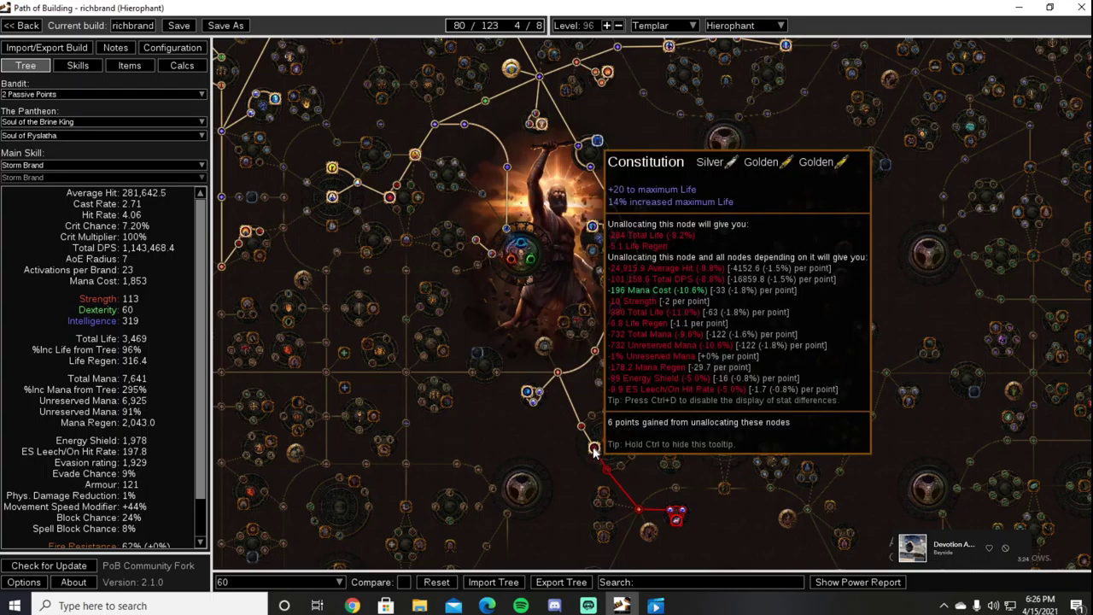
mouse_move(681, 517)
Inspect the upper branch of the level 60 tree, including the Mystic Bulwark node.
drag(666, 204, 624, 428)
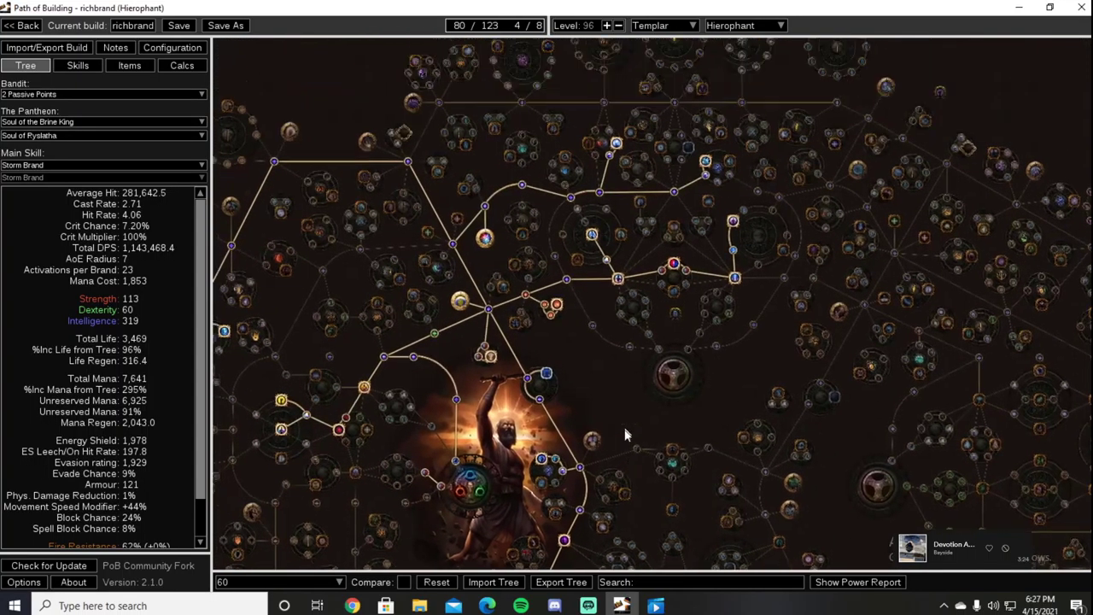
mouse_move(618, 172)
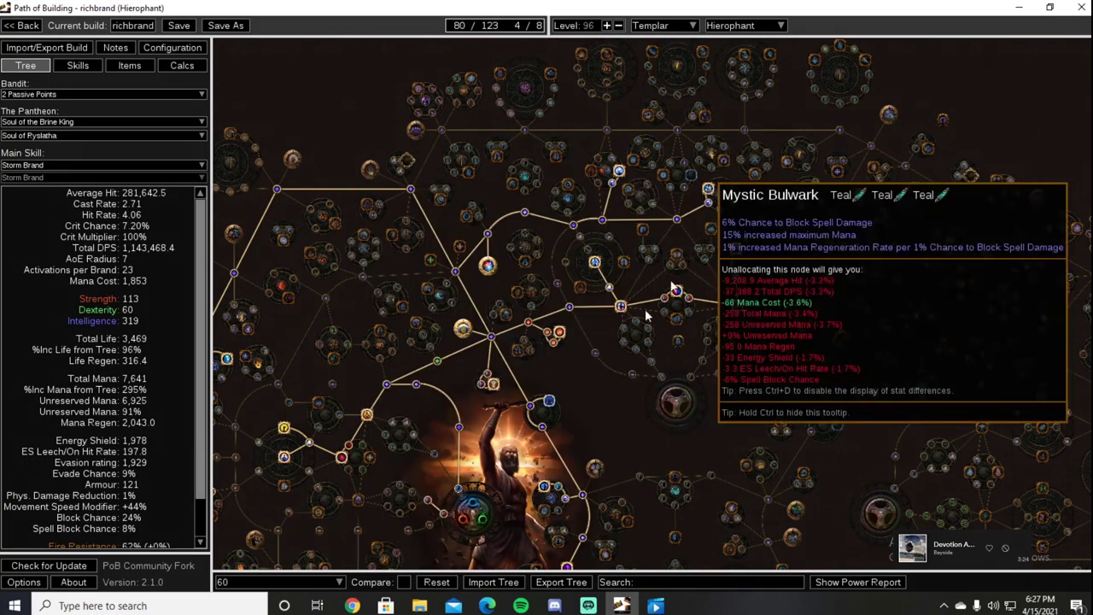
drag(630, 368, 716, 318)
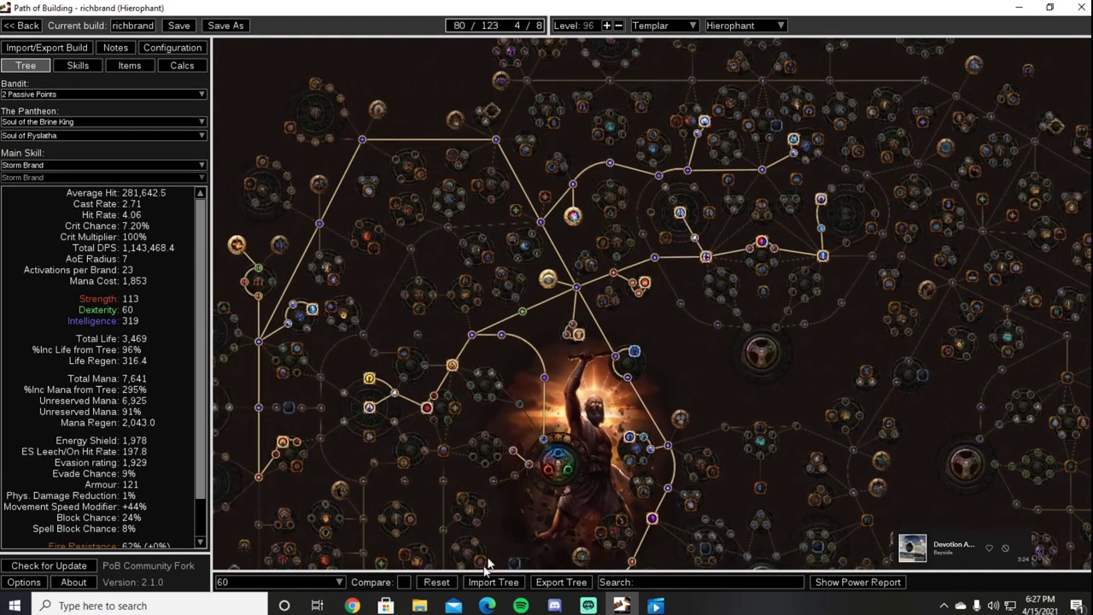
Switch to the level 80 passive tree and examine its upper clusters and the life nodes on the lower path.
click(339, 581)
click(311, 535)
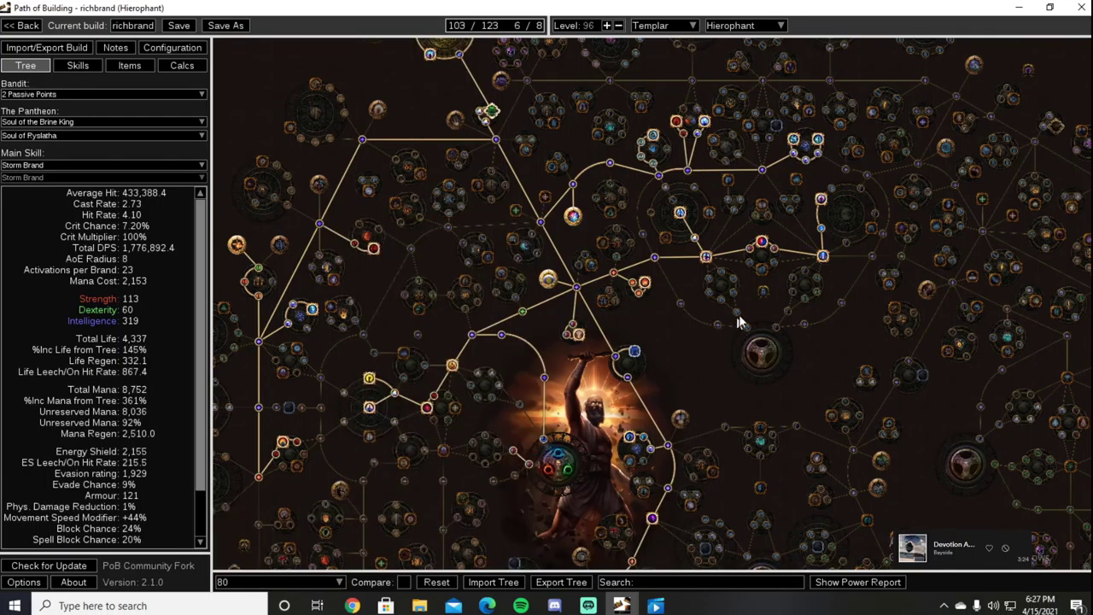
drag(739, 318, 604, 379)
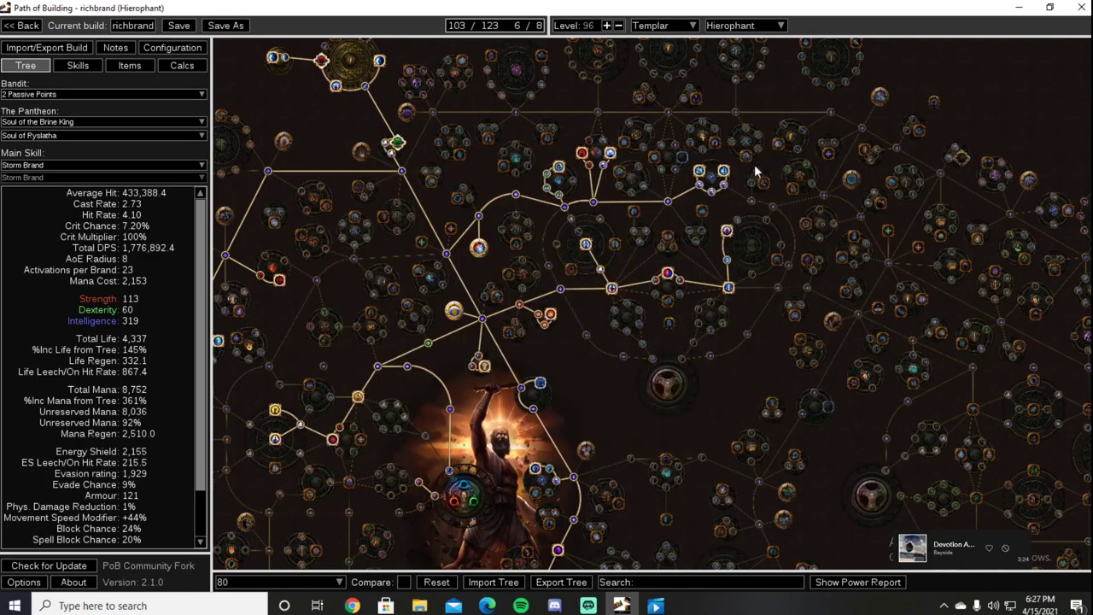
mouse_move(618, 357)
mouse_down()
mouse_move(629, 334)
mouse_move(620, 200)
mouse_up()
drag(613, 337, 591, 256)
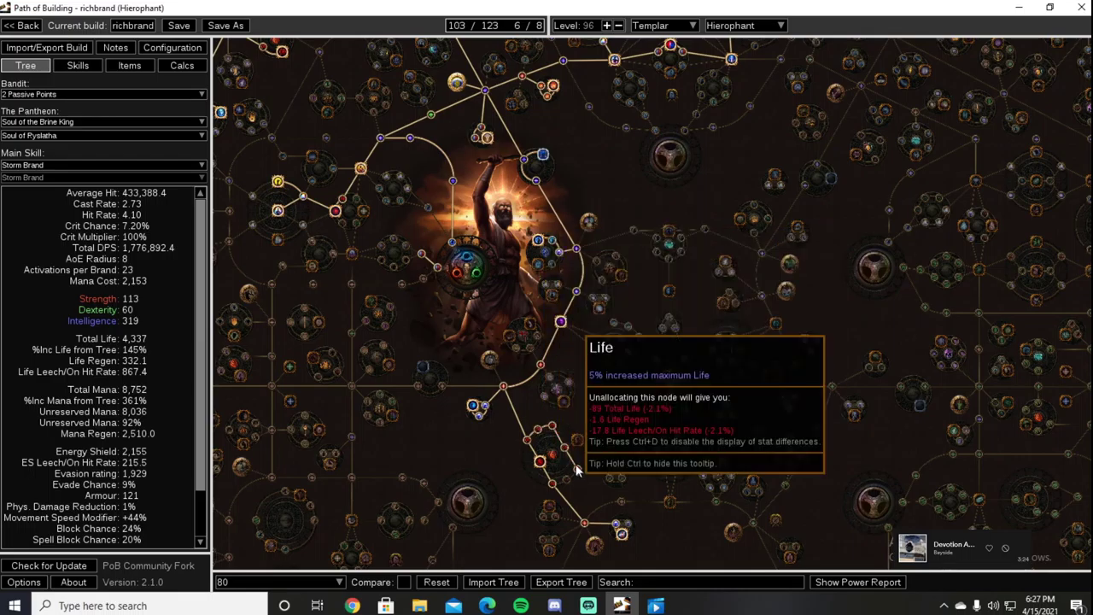
Inspect the upper branches of the level 80 tree, including the Behemoth Wound large cluster jewel.
drag(563, 188, 656, 408)
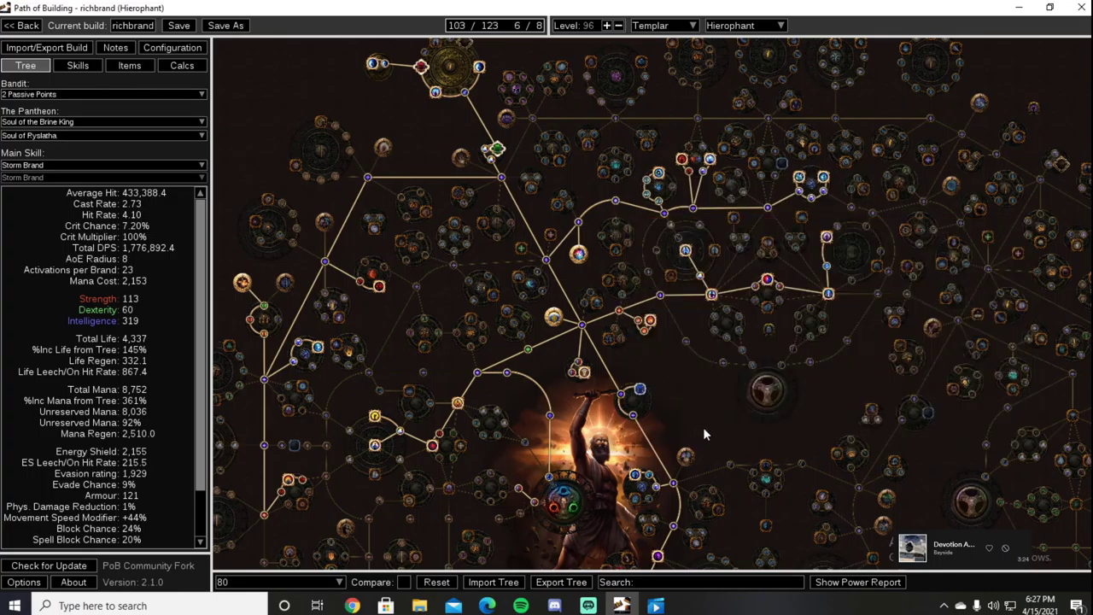
drag(659, 376, 671, 315)
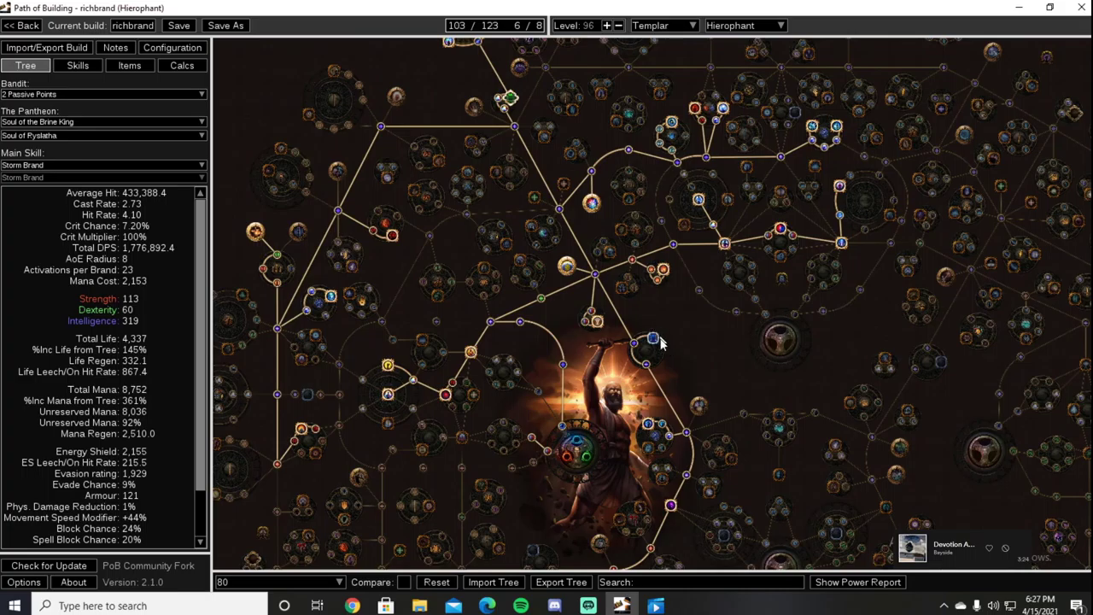
mouse_move(655, 342)
drag(507, 101, 568, 198)
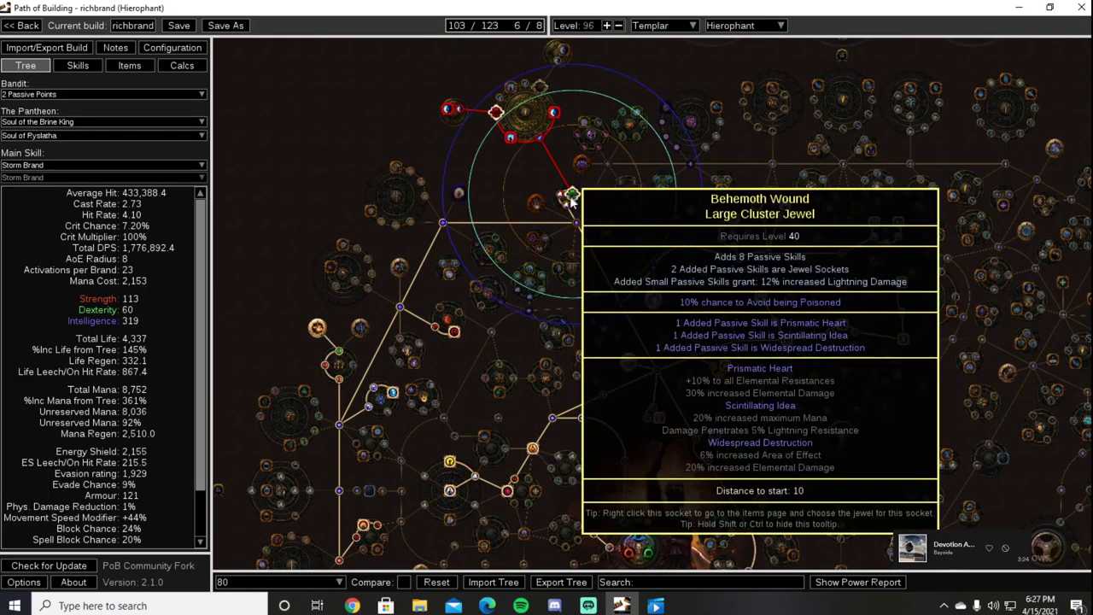
mouse_move(567, 201)
drag(571, 199, 527, 186)
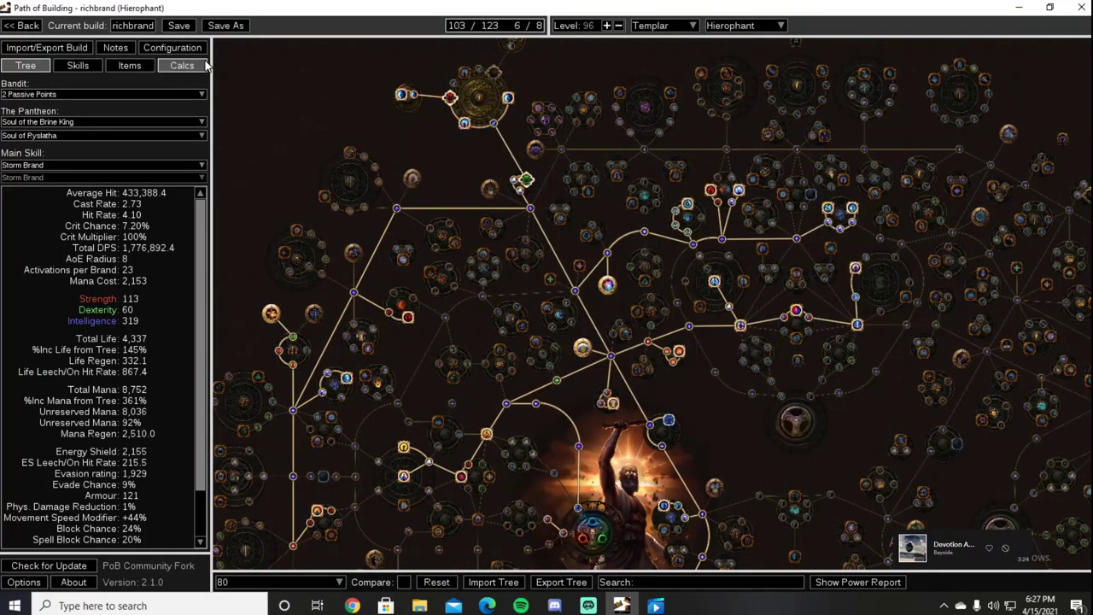
Open the build notes and read the prioritized notables for large and small cluster jewels.
click(116, 48)
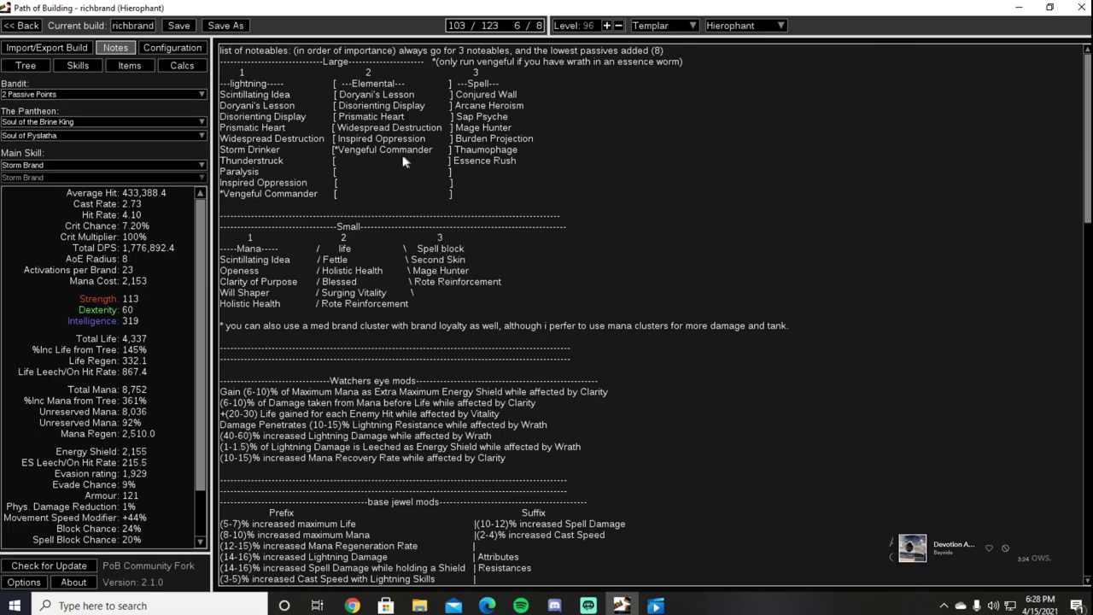
scroll(603, 336, down, 2)
scroll(600, 339, up, 2)
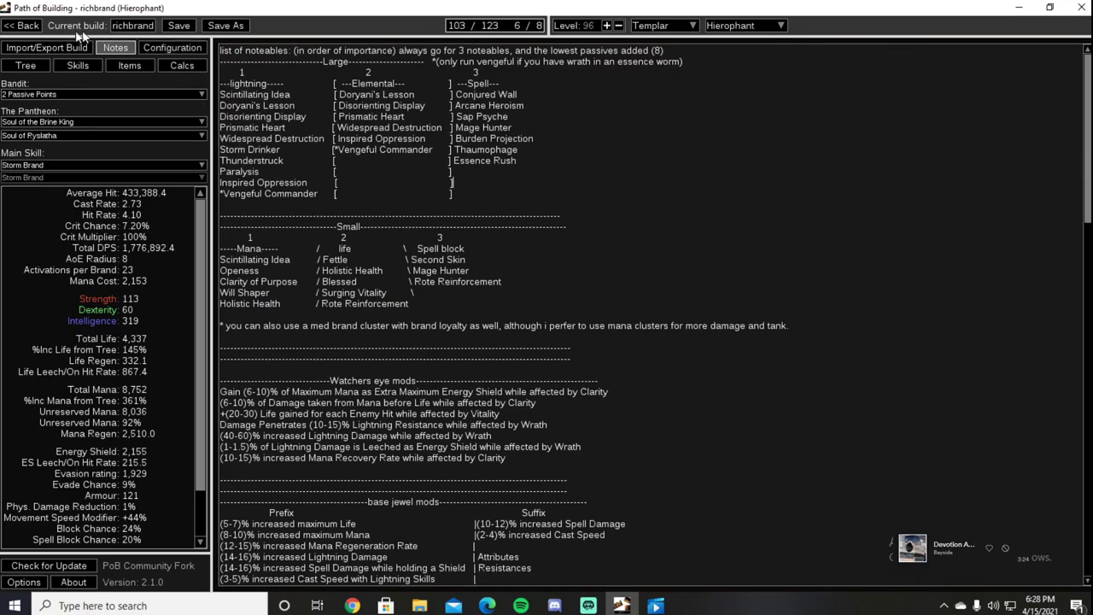
Return to the passive tree, switch to the "96 with no corrupted soul" version and examine its upper clusters.
click(26, 65)
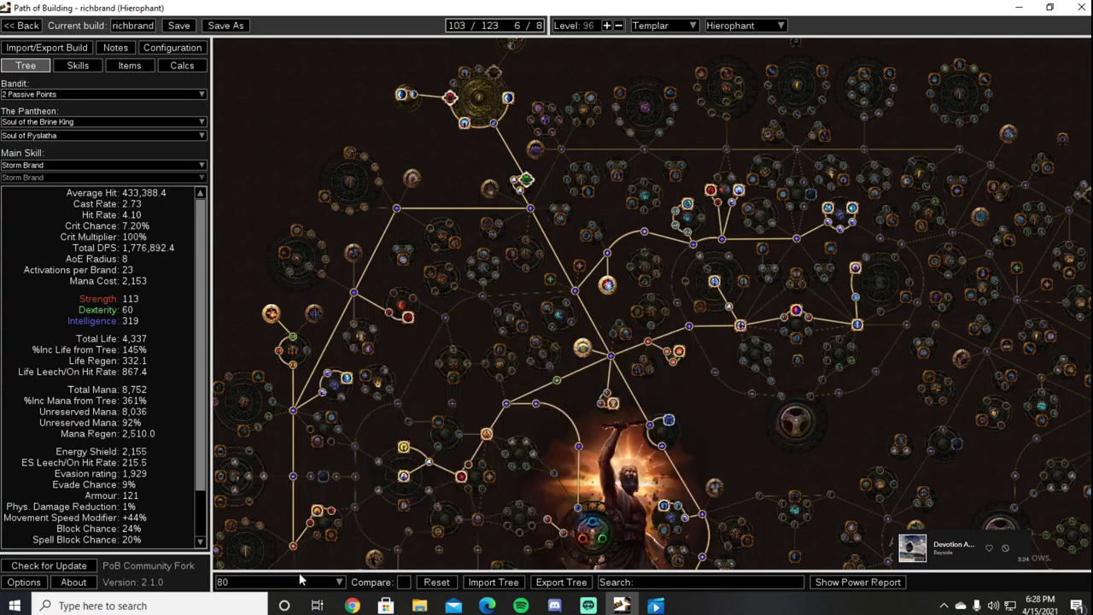
click(304, 580)
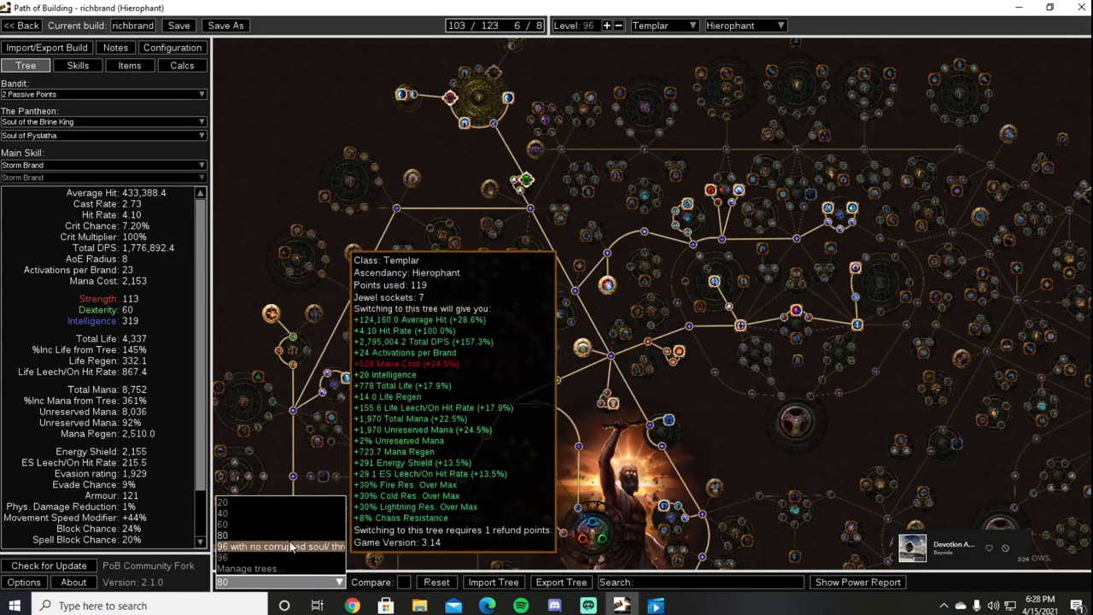
click(290, 547)
drag(566, 408, 466, 359)
drag(543, 395, 591, 419)
mouse_move(794, 146)
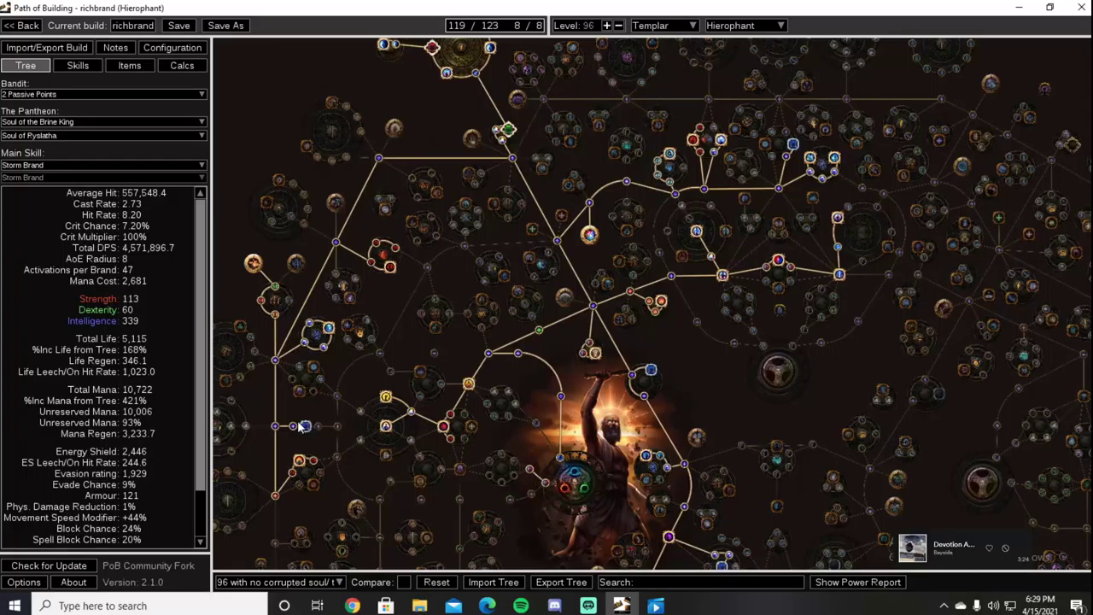
Inspect the small cluster and the life wheel on the lower path of the level 96 tree without corrupted soul.
drag(640, 521, 488, 324)
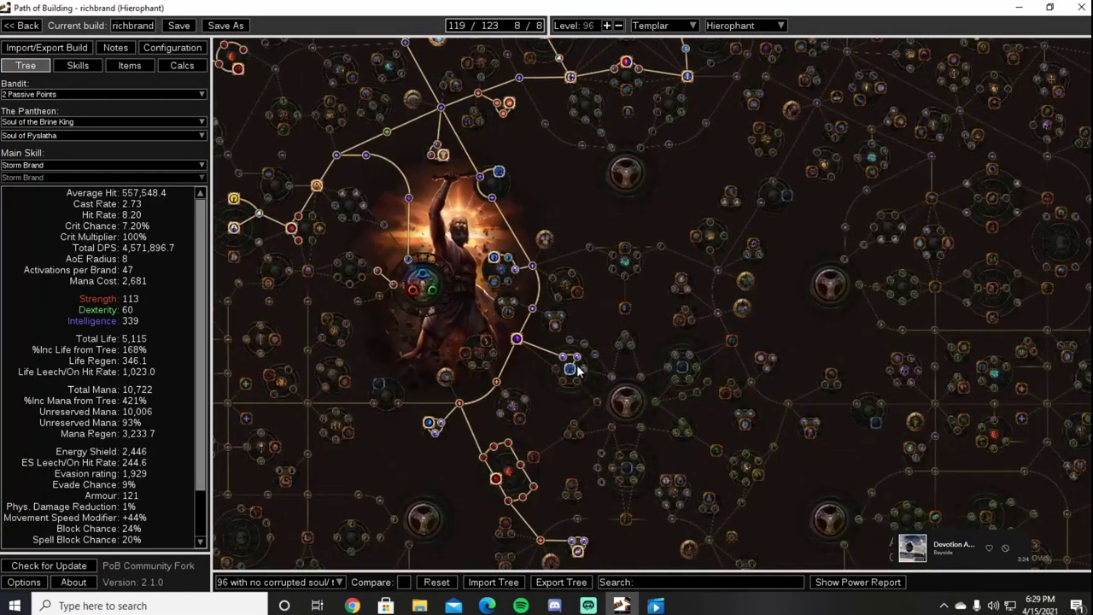
mouse_move(575, 371)
scroll(591, 421, down, 3)
drag(472, 376, 549, 494)
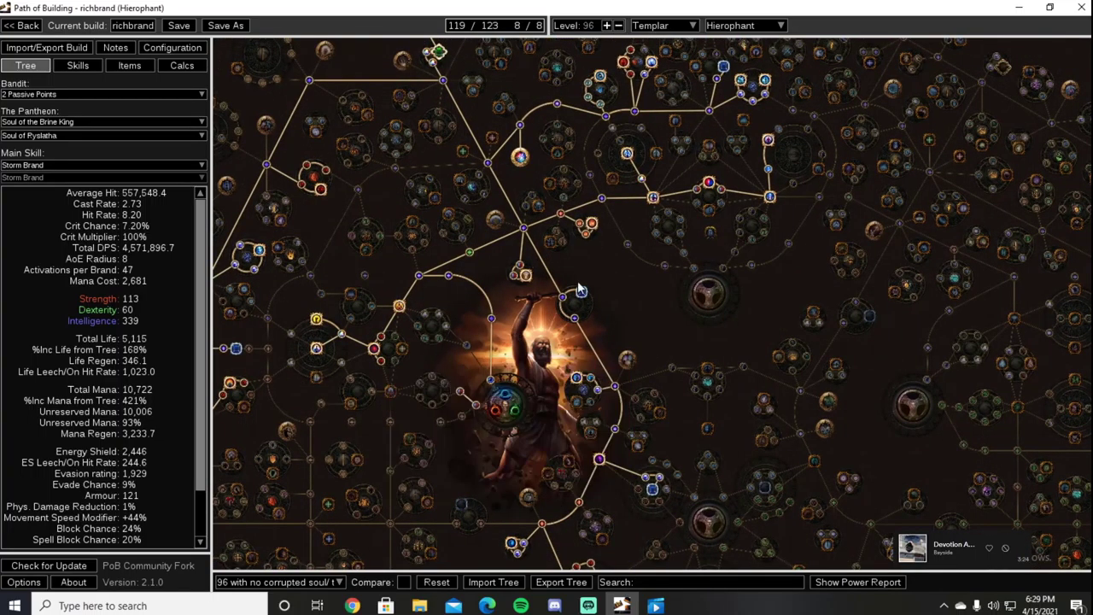
Inspect the Mana and Mana Regeneration cluster and the large cluster jewel's outer sockets above the tree.
drag(578, 287, 536, 373)
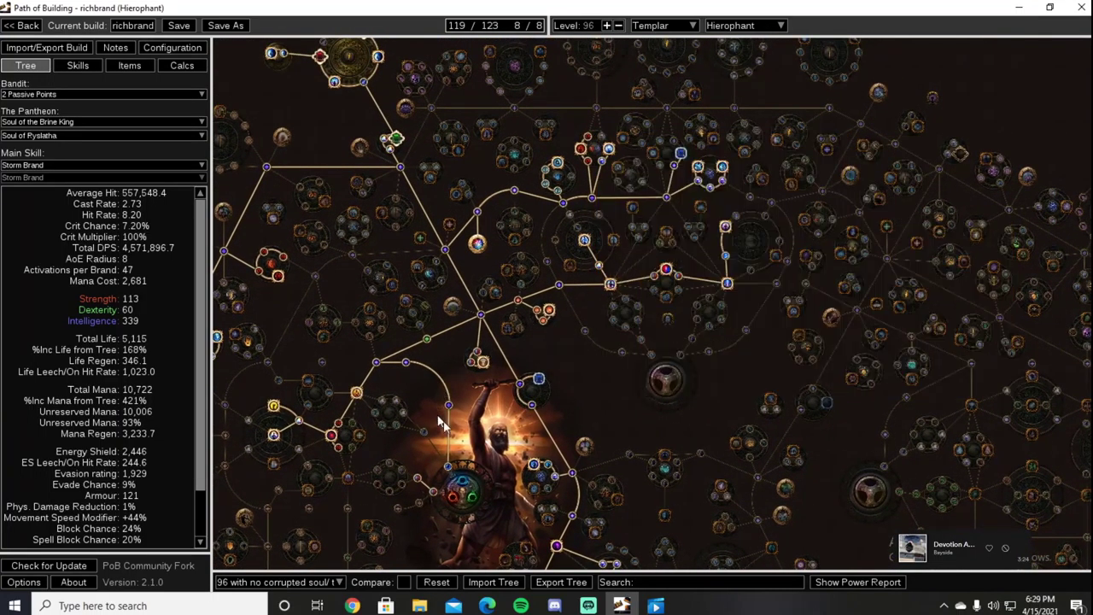
drag(491, 414, 607, 356)
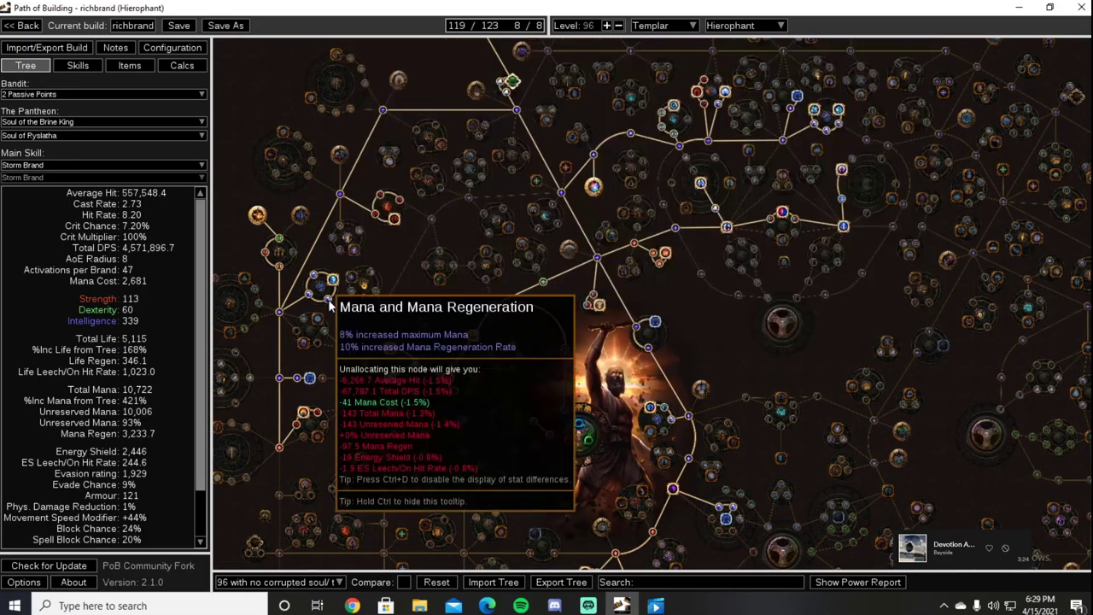
drag(398, 320, 394, 396)
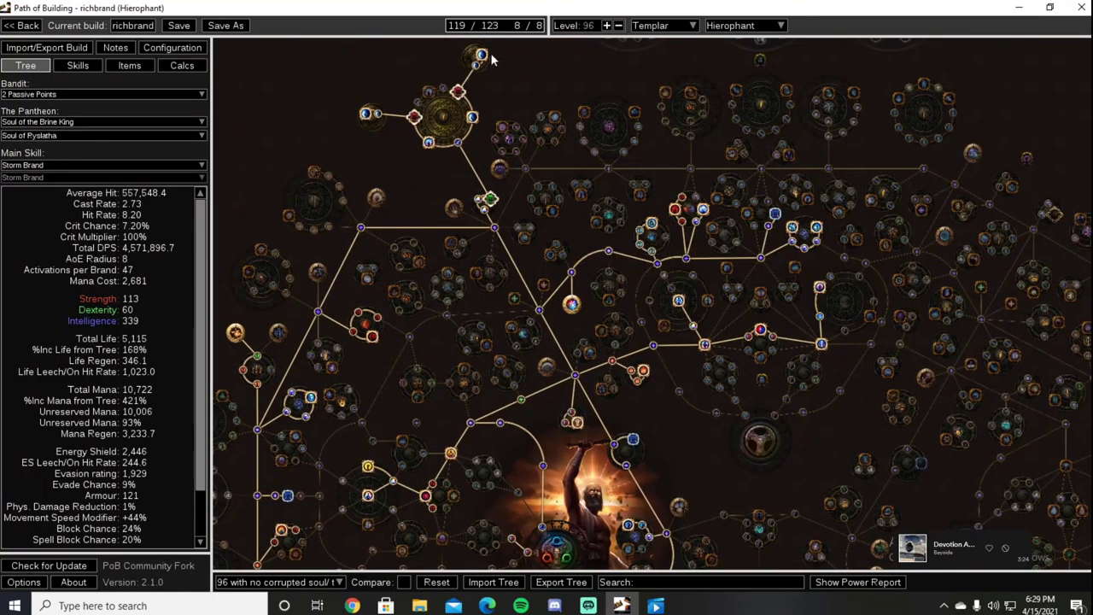
mouse_move(481, 53)
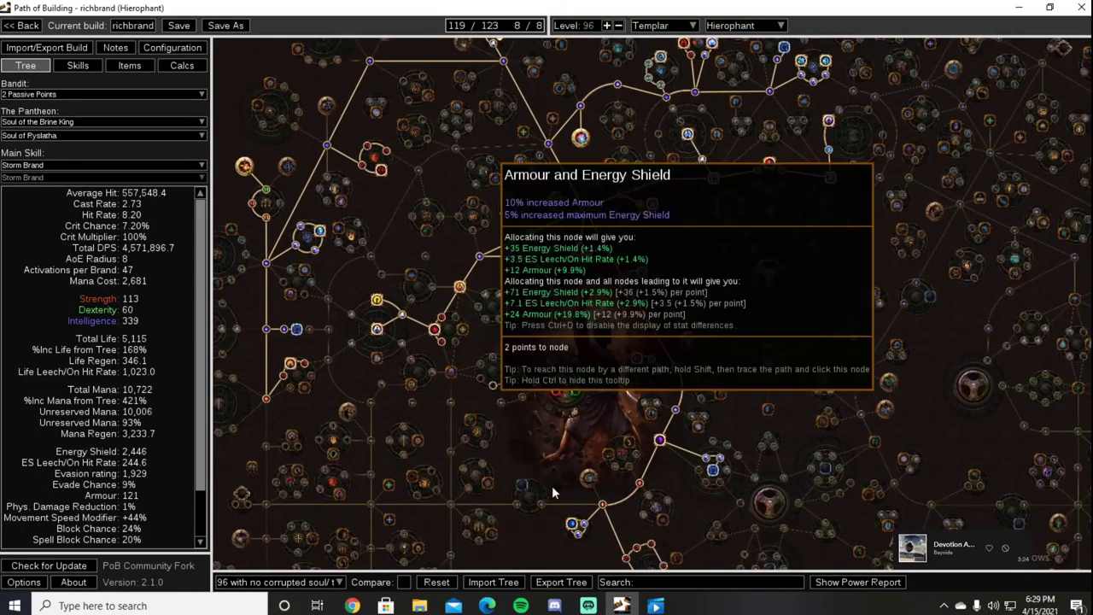
drag(551, 485, 547, 351)
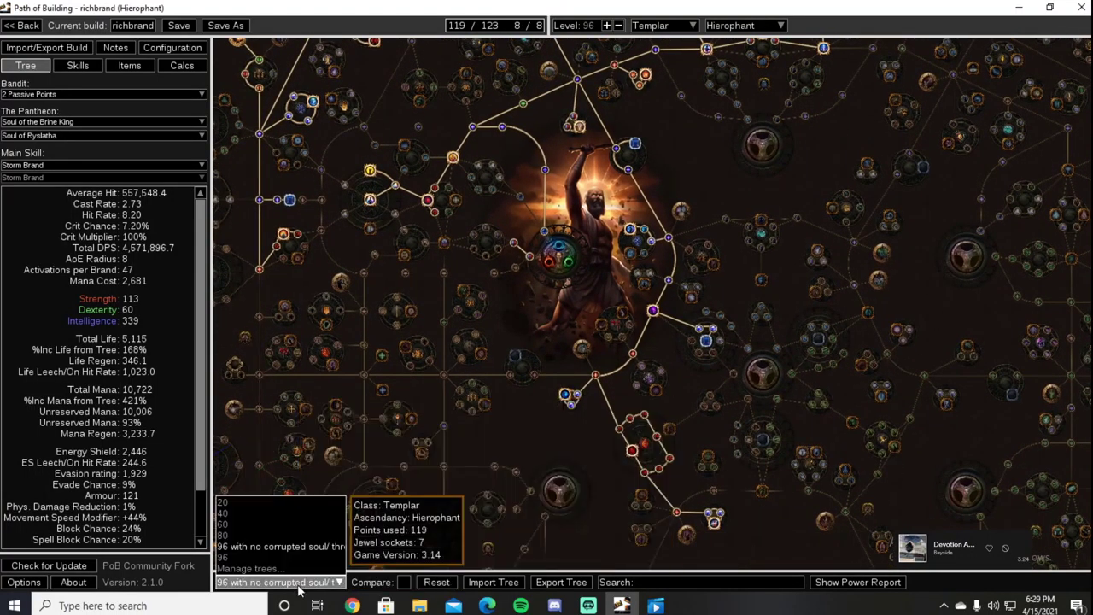
Switch to the final level 96 passive tree and survey its jewel radius rings from the lower path upward.
click(290, 581)
click(296, 555)
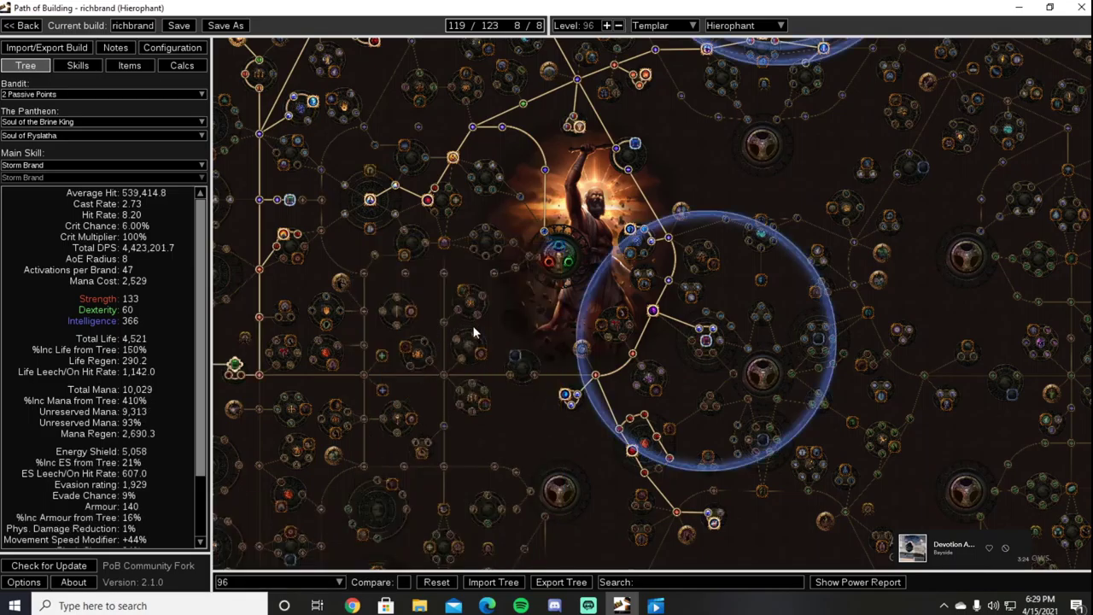
scroll(634, 312, up, 2)
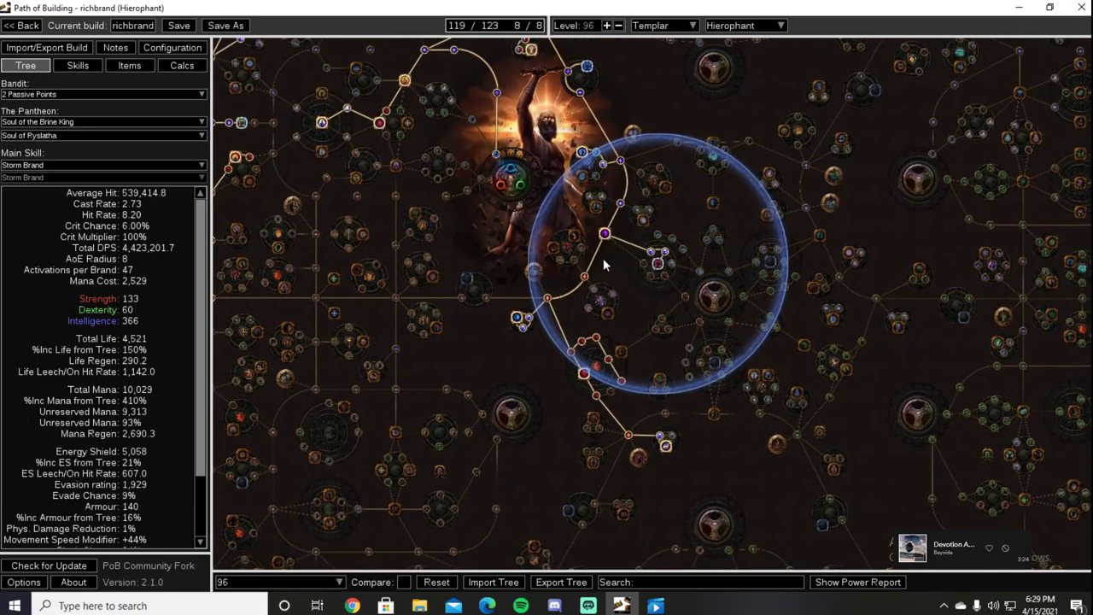
drag(602, 259, 549, 206)
drag(566, 254, 576, 333)
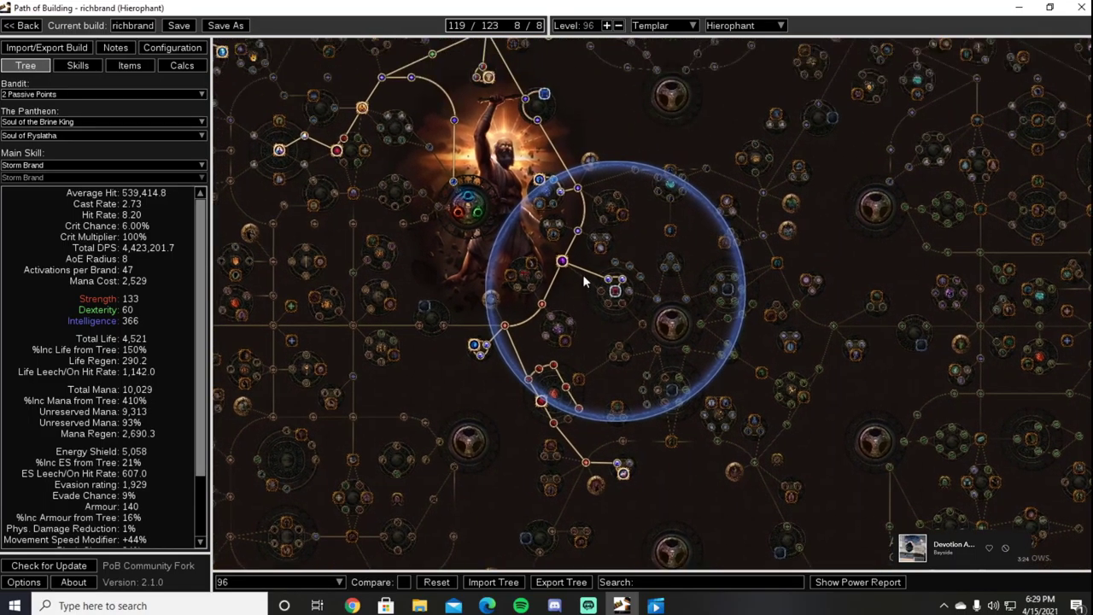
drag(543, 176, 630, 294)
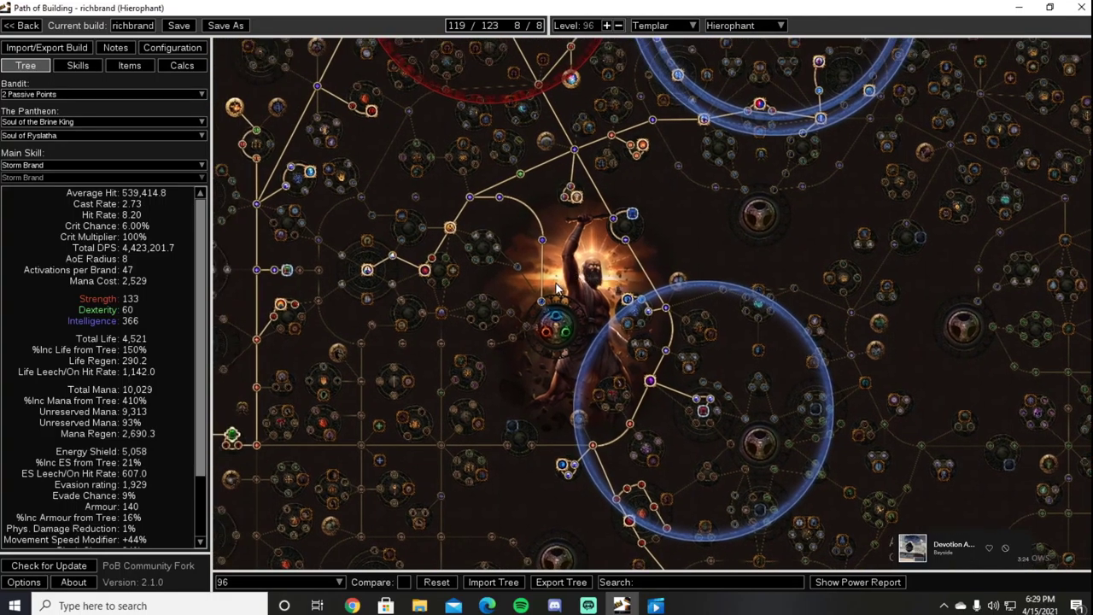
drag(556, 289, 610, 382)
drag(596, 311, 605, 343)
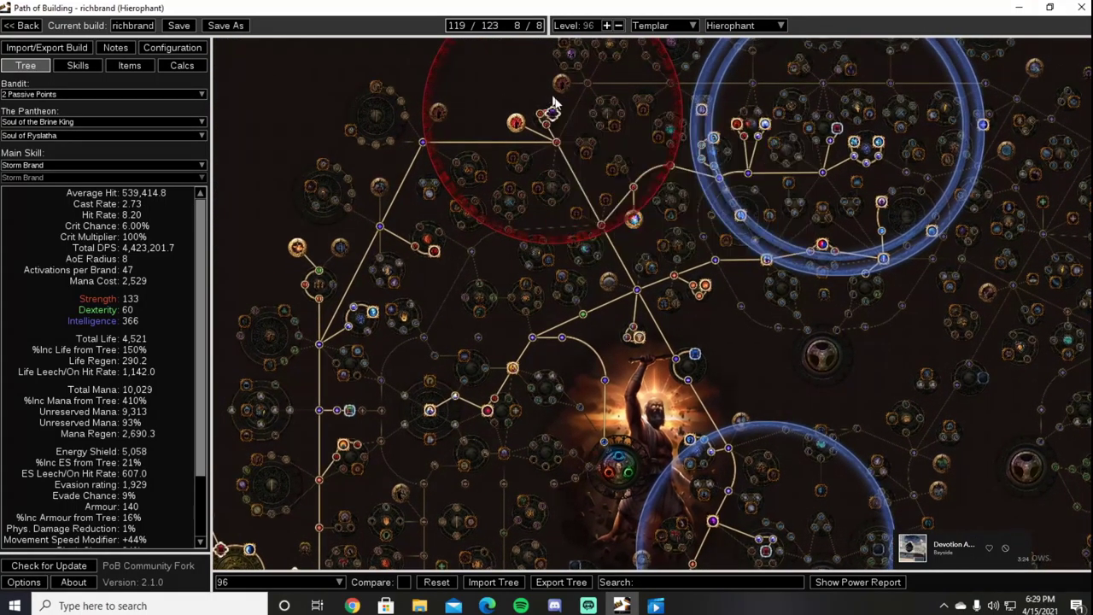
Inspect the large cluster jewel on the tree's far left edge and the jewel socket inside the red ring.
drag(469, 391, 524, 249)
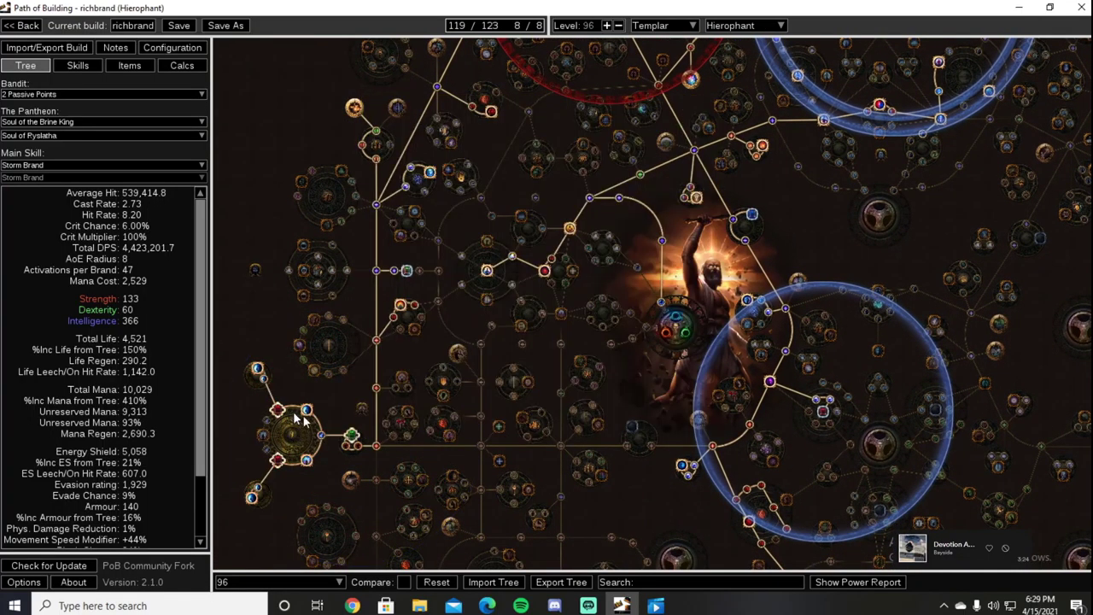
drag(606, 240, 534, 359)
drag(540, 238, 538, 252)
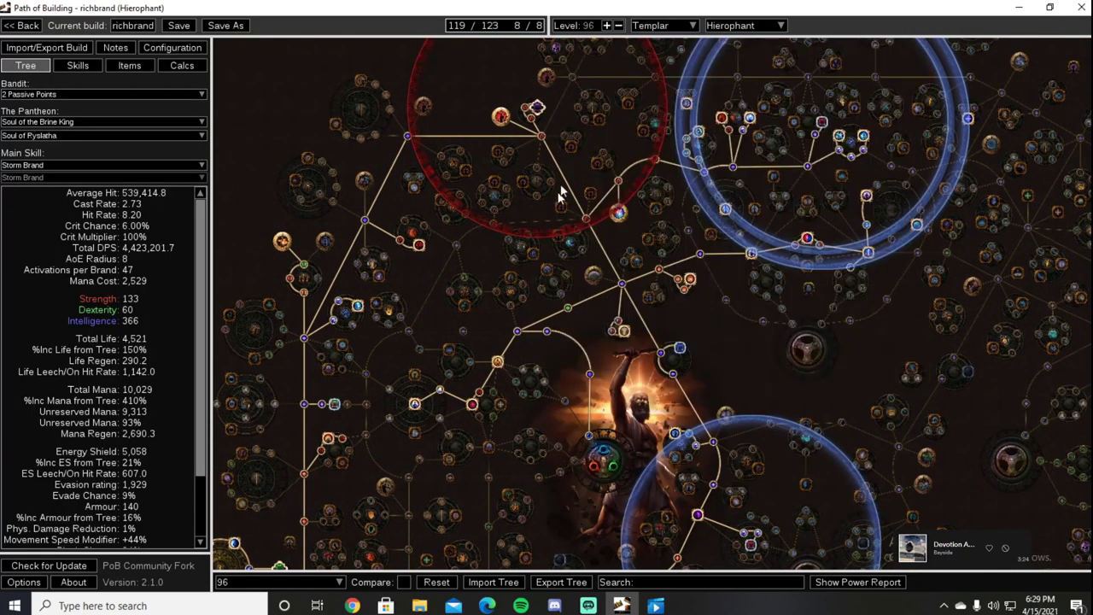
mouse_move(537, 108)
mouse_move(503, 122)
Examine the jewel socket and the allocated life nodes inside the blue ring on the lower path.
drag(581, 380, 488, 311)
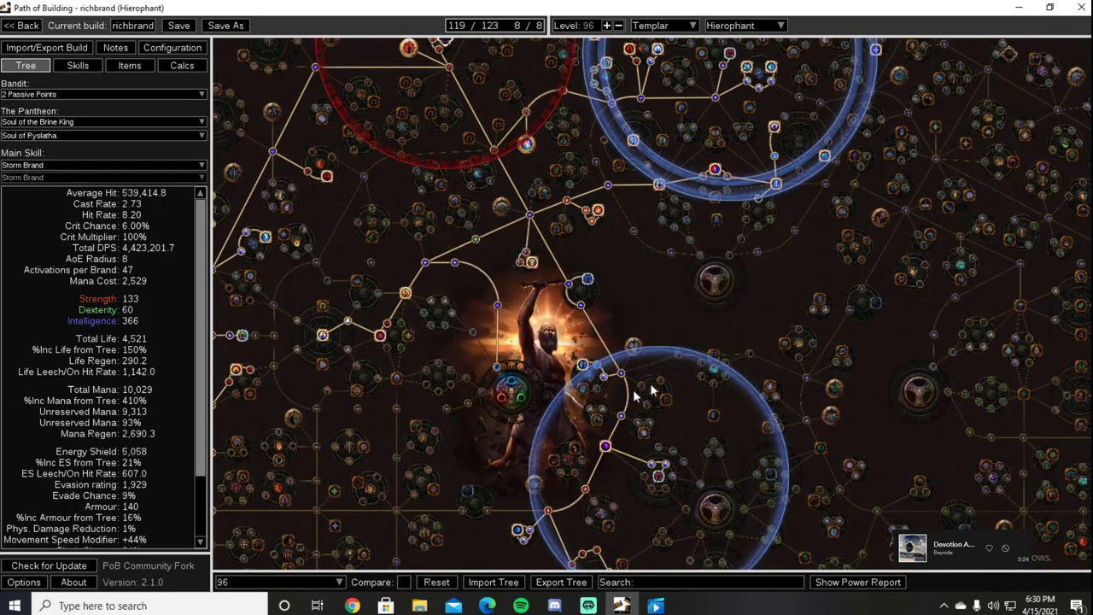
drag(663, 319, 646, 216)
mouse_move(642, 376)
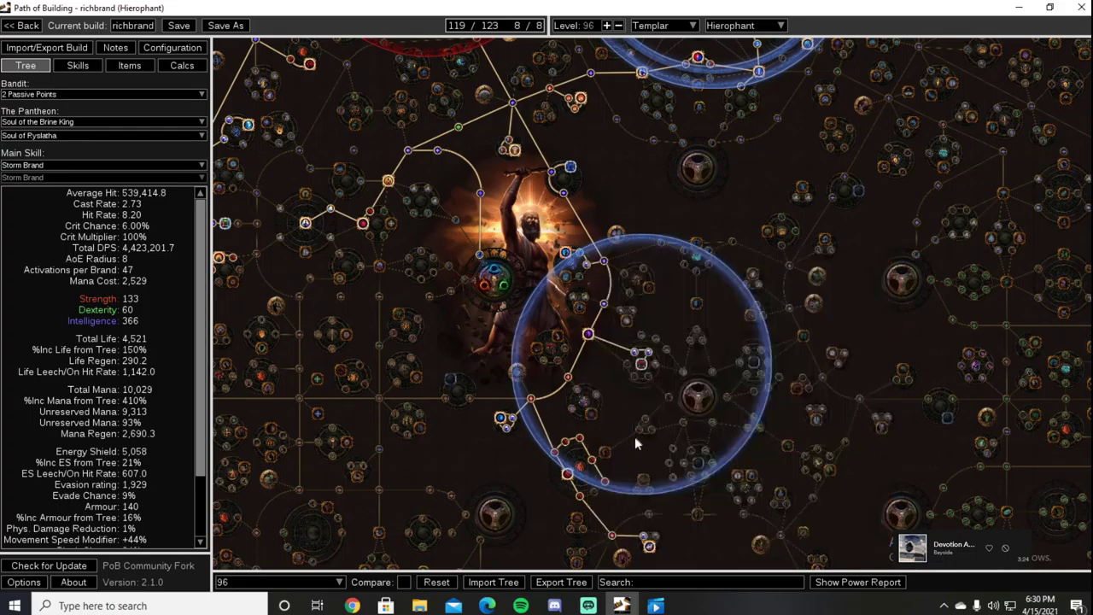
drag(607, 411, 565, 347)
mouse_move(540, 356)
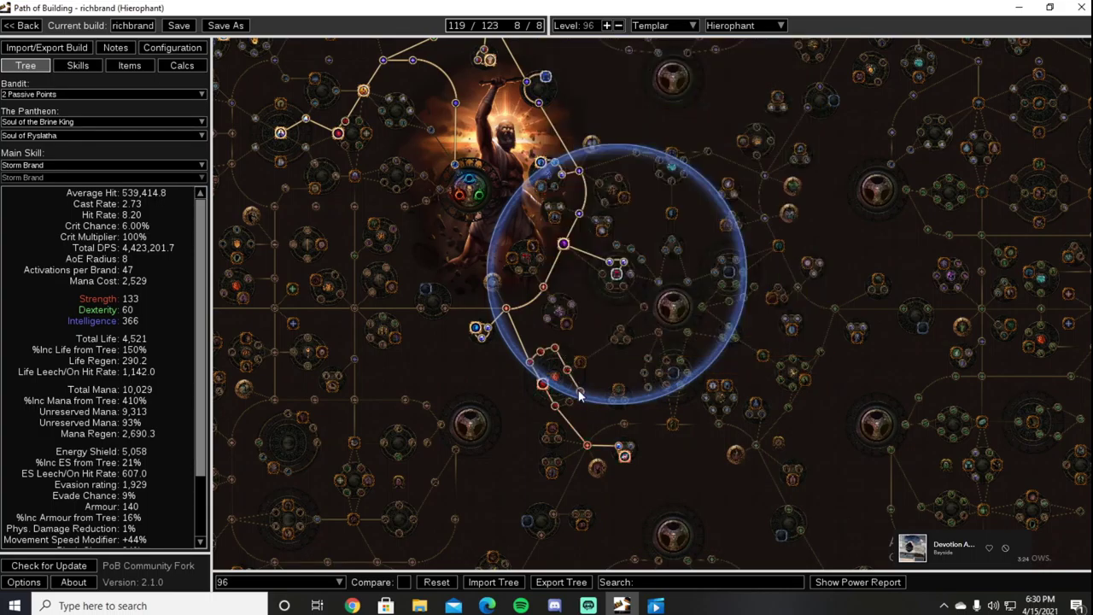
drag(601, 338, 604, 385)
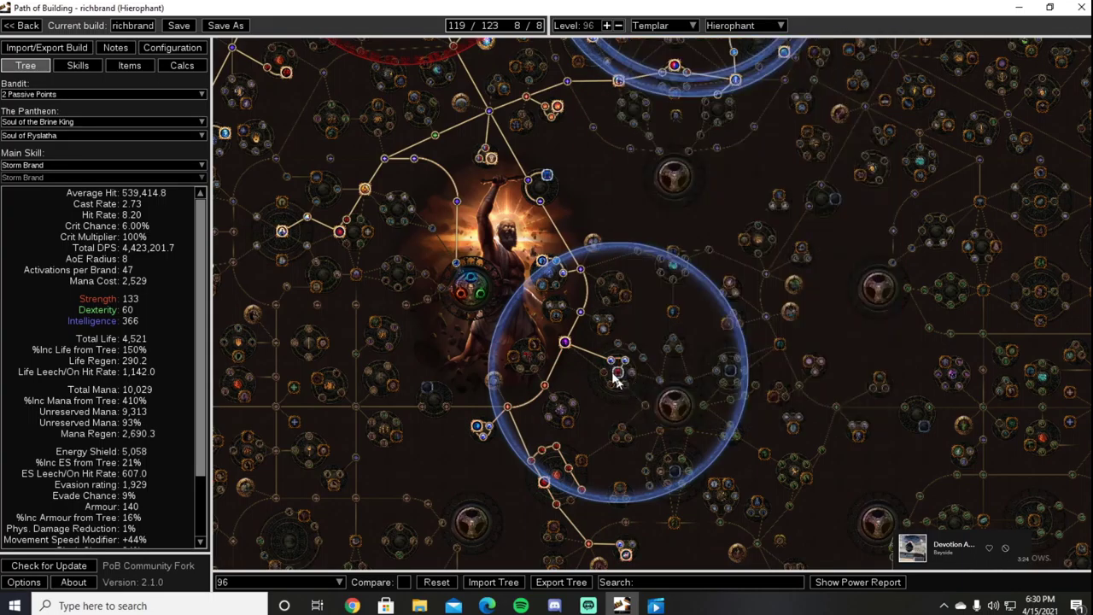
drag(587, 461, 589, 358)
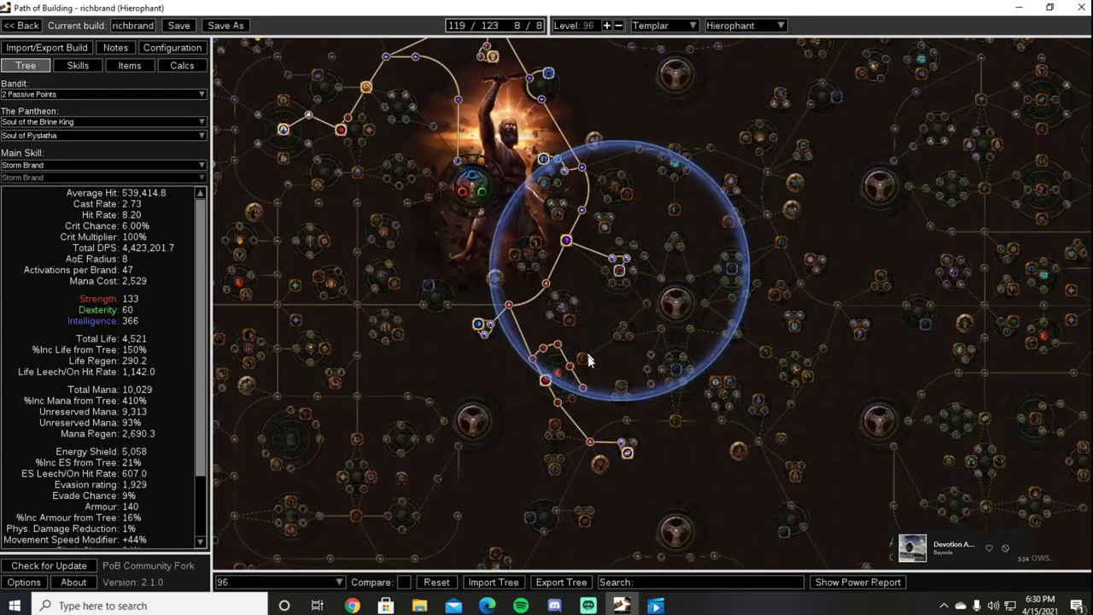
Inspect the allocated nodes inside the double blue ring, including those around Power Charge Duration.
drag(491, 239, 525, 478)
drag(495, 270, 624, 354)
drag(746, 347, 602, 389)
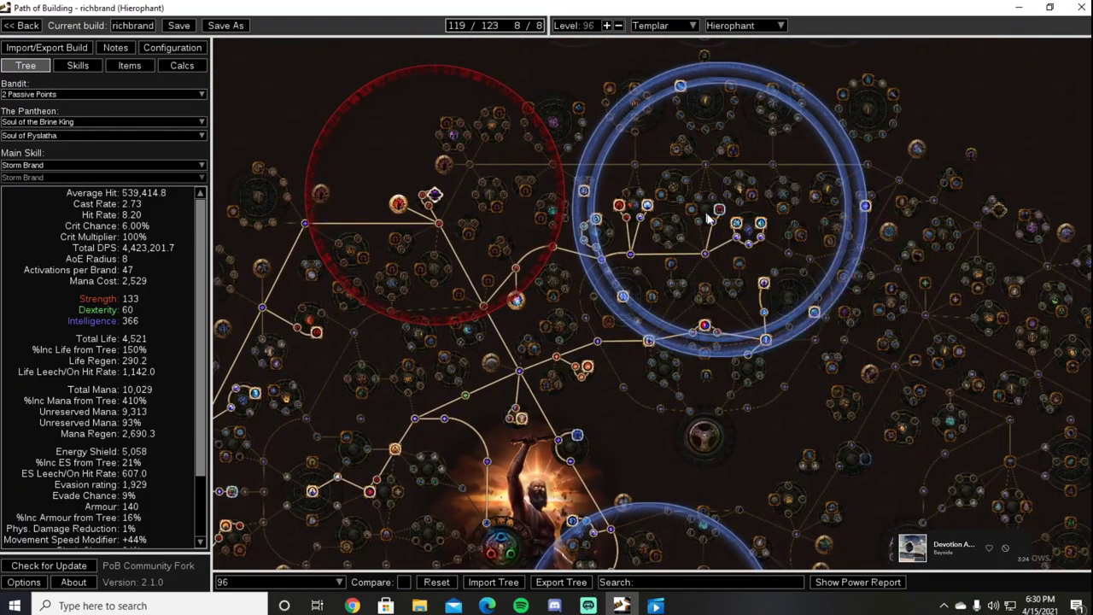
mouse_move(720, 212)
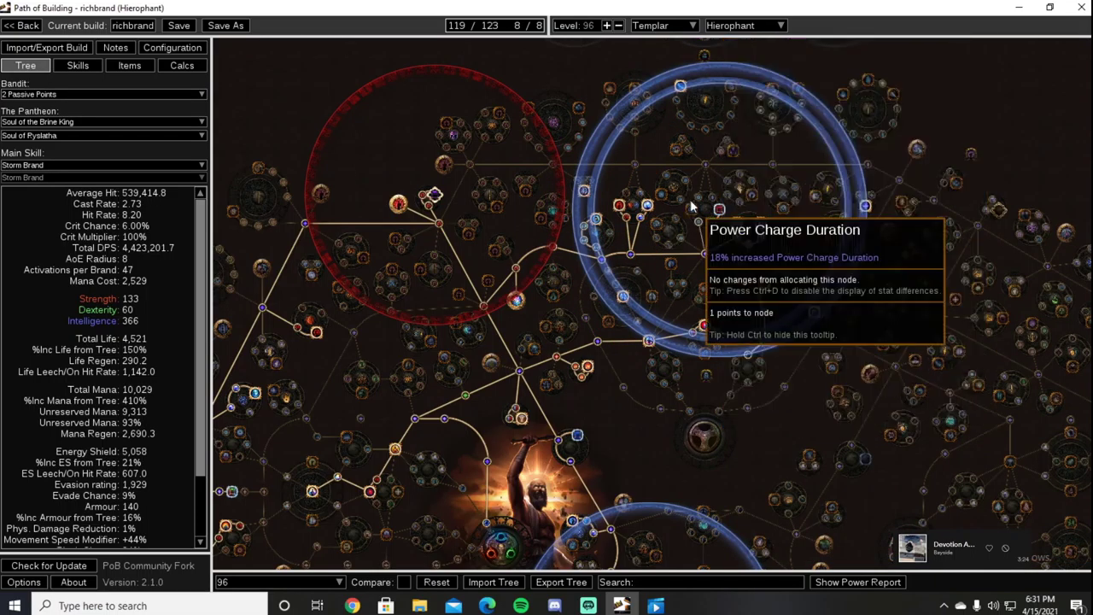
drag(690, 203, 691, 240)
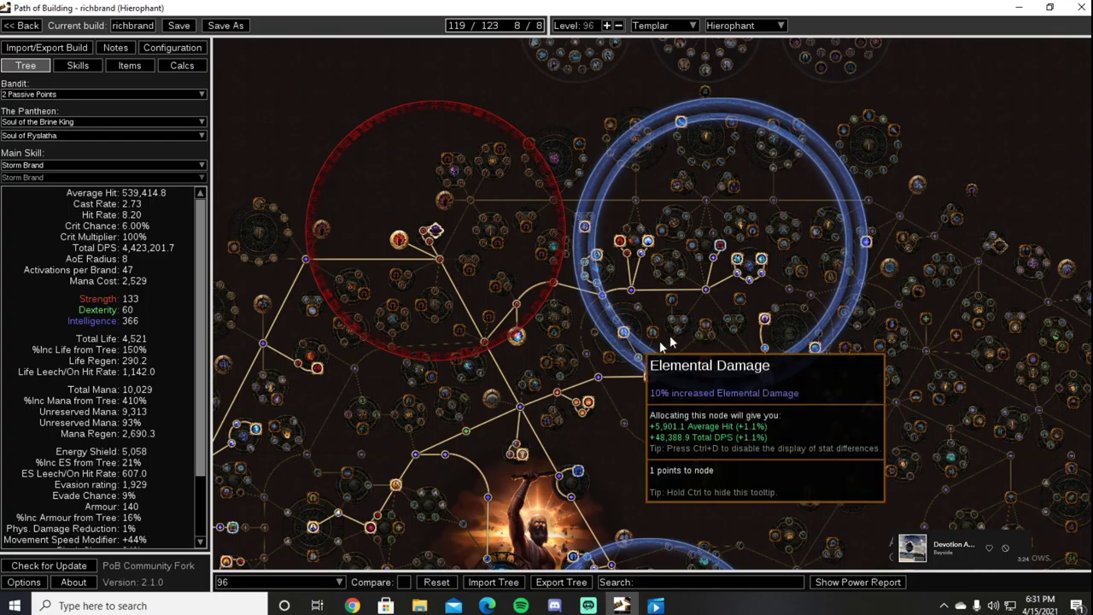
Survey the remaining left-hand clusters and the paths around the Templar start on the level 96 tree.
drag(644, 461, 724, 393)
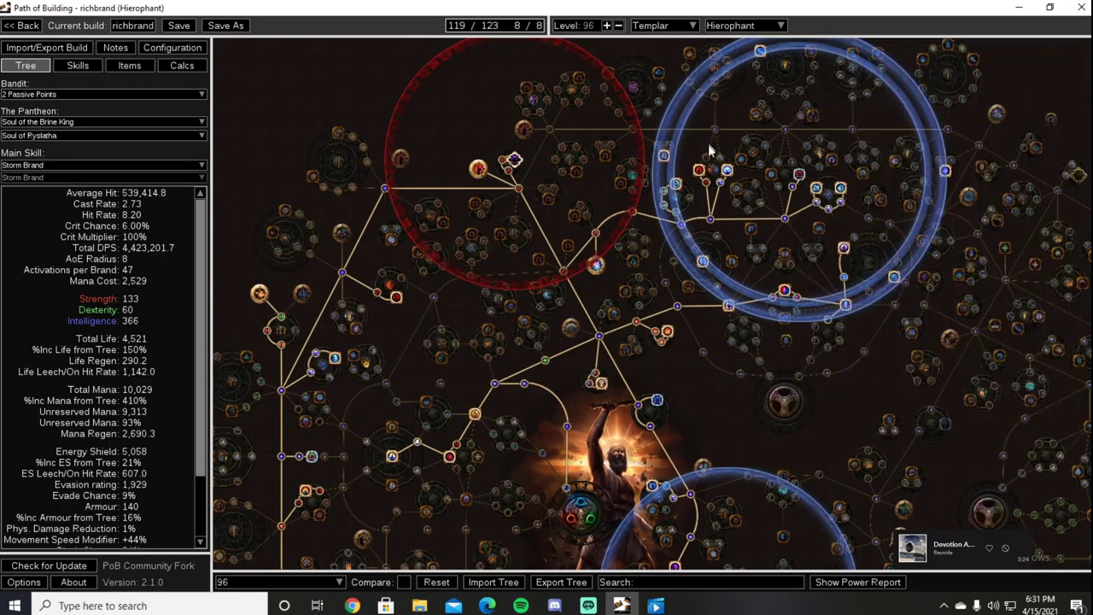
drag(580, 449, 645, 395)
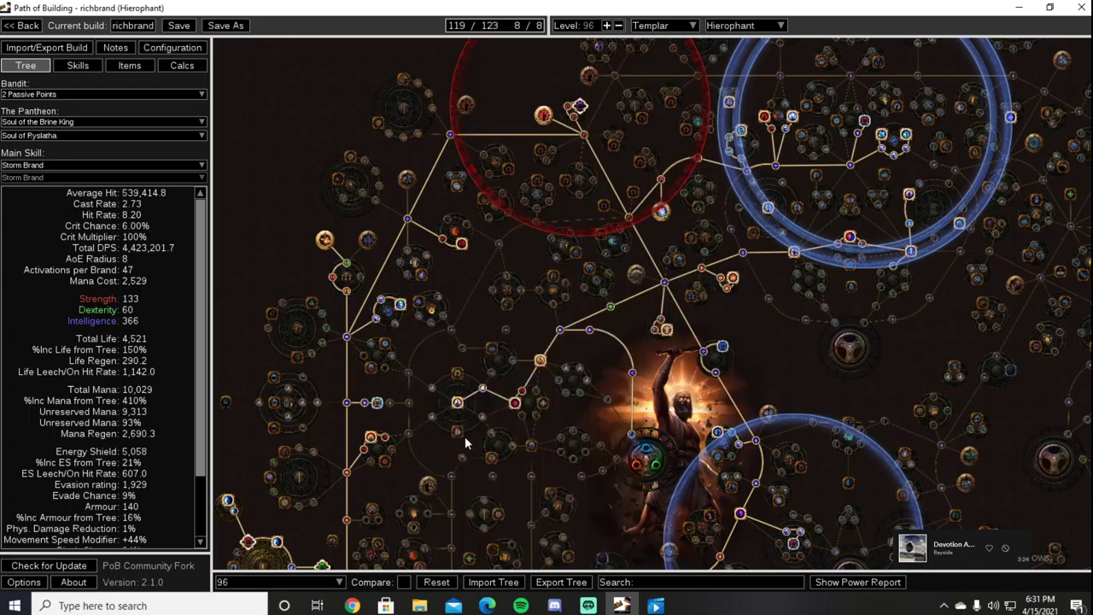
drag(465, 436, 510, 389)
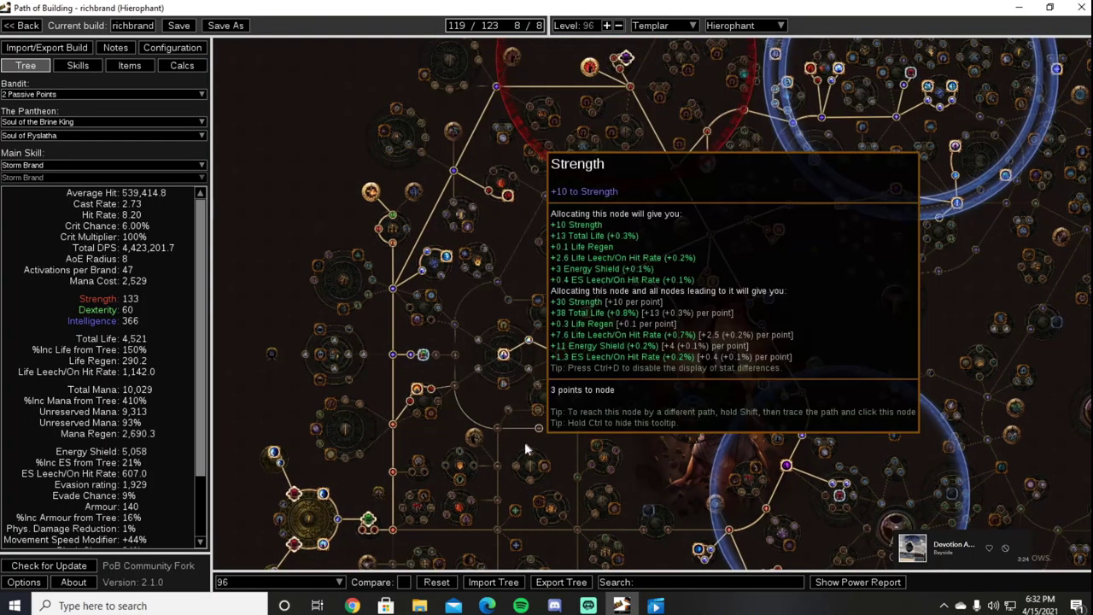
drag(524, 443, 591, 335)
drag(707, 422, 577, 263)
drag(459, 423, 552, 547)
drag(601, 281, 519, 423)
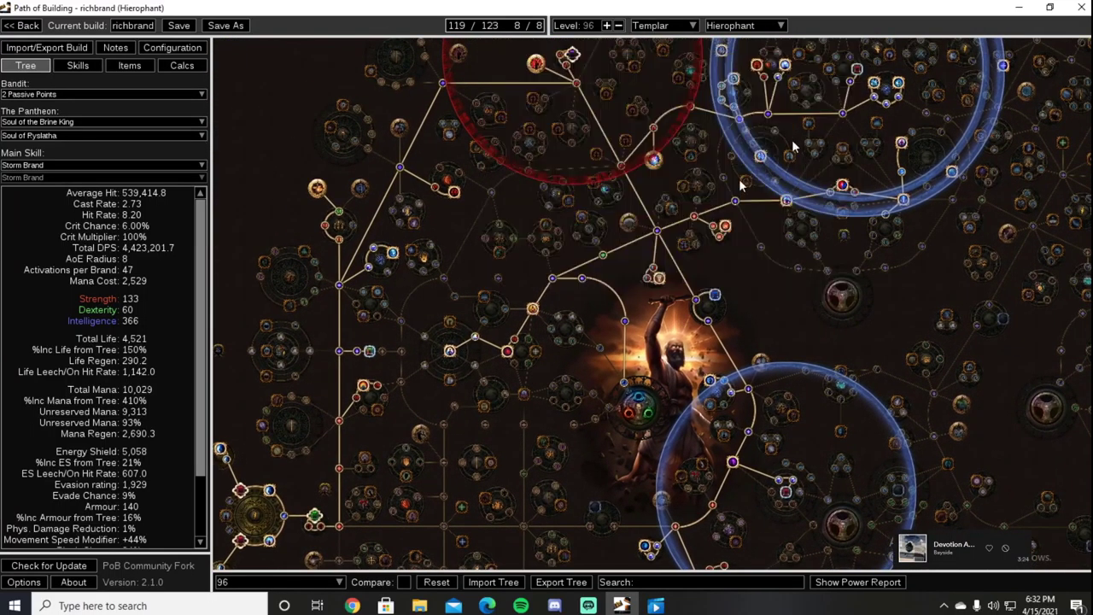
Inspect the Vaal small node and the neighbouring allocated keystone inside the red ring on the level 96 tree.
drag(685, 220, 763, 159)
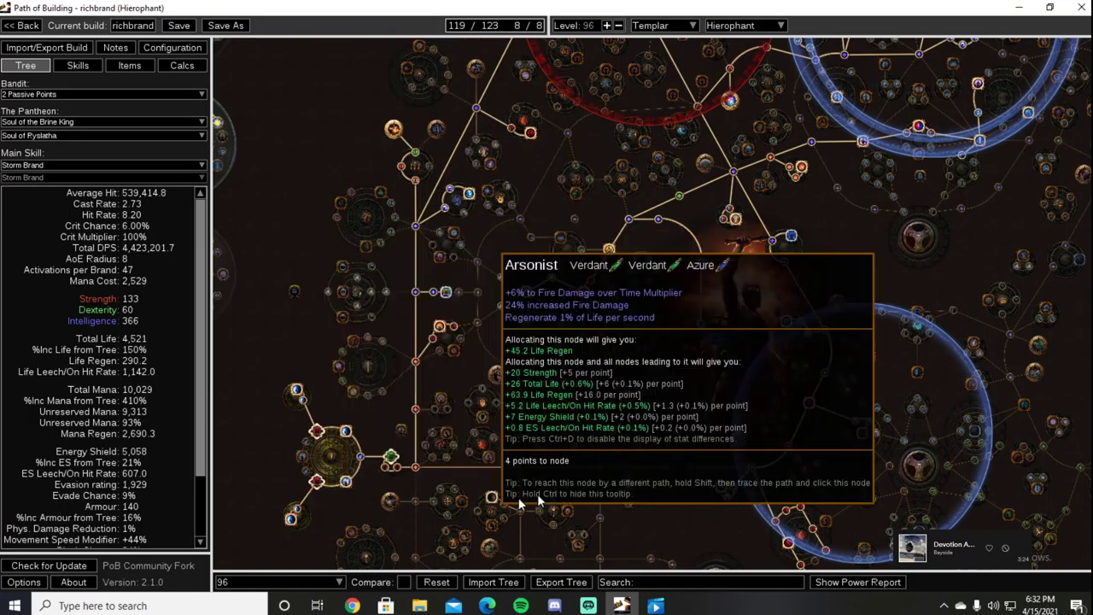
drag(547, 478, 399, 414)
drag(595, 177, 660, 431)
mouse_move(557, 182)
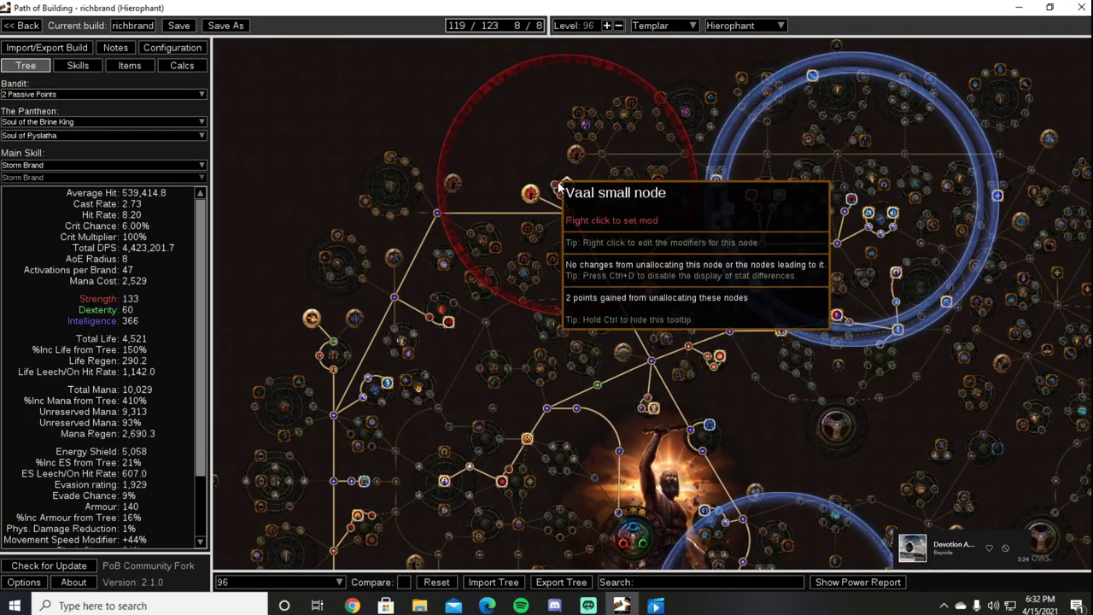
mouse_move(531, 199)
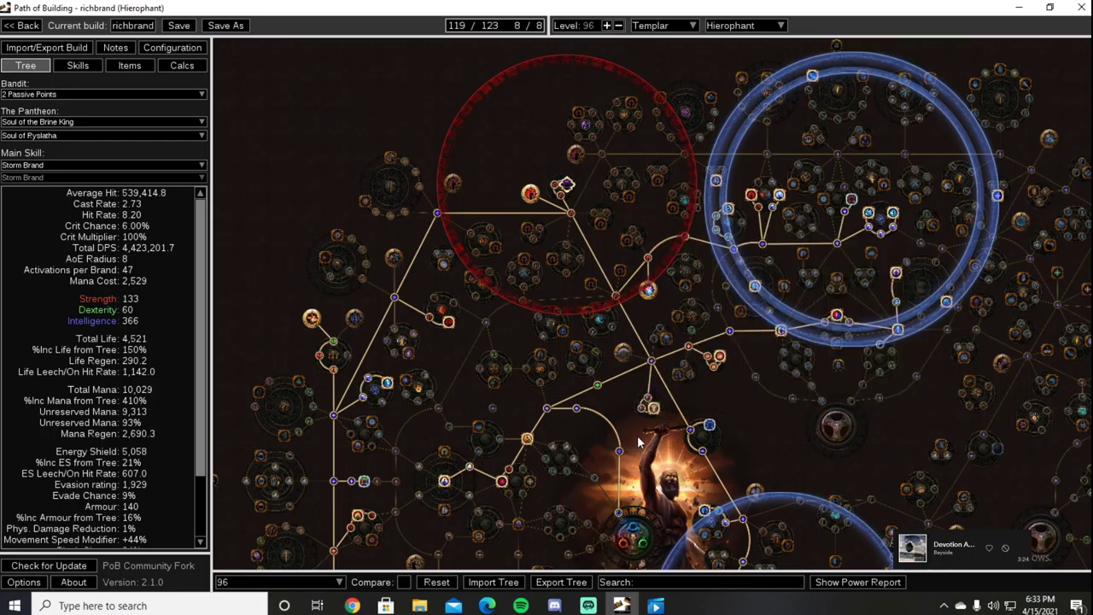
Examine the allocated nodes in the Hierophant ascendancy circle on the level 96 tree.
drag(646, 440, 622, 349)
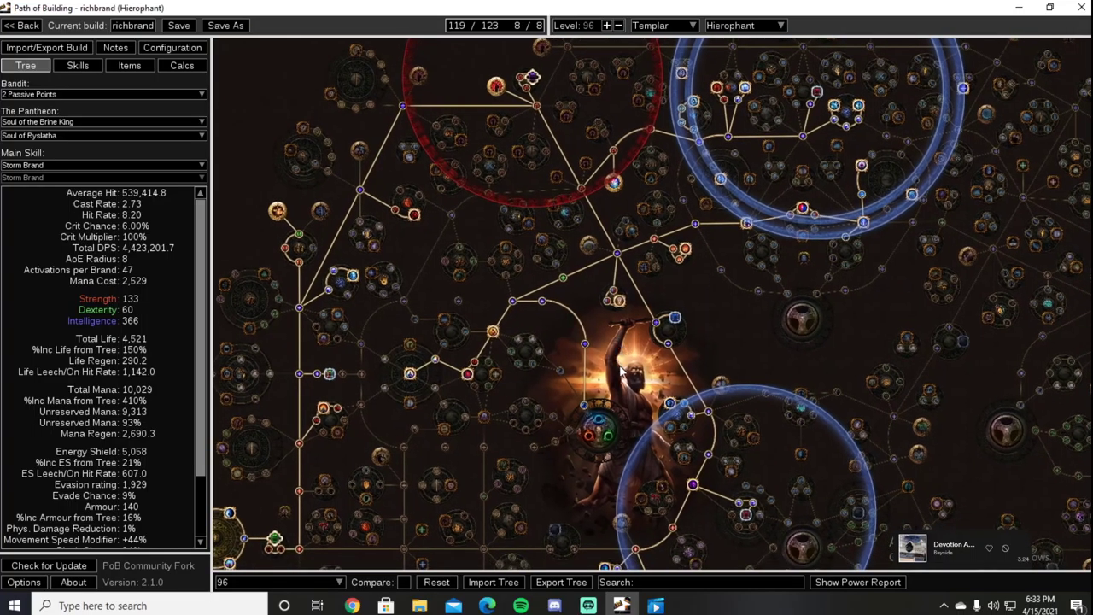
drag(586, 313, 618, 358)
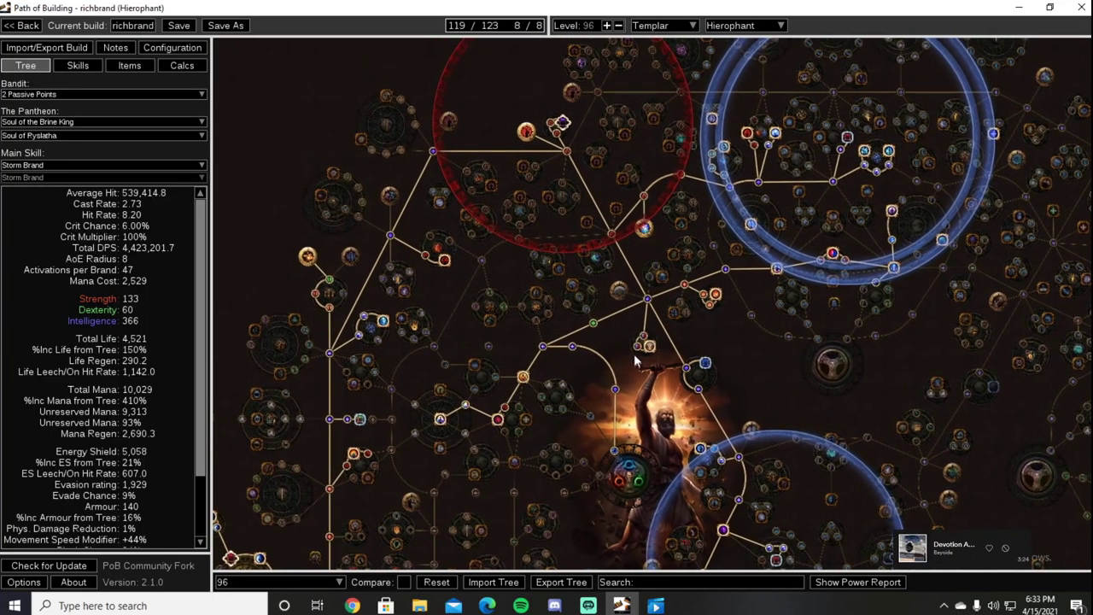
drag(553, 416, 668, 391)
drag(653, 347, 740, 329)
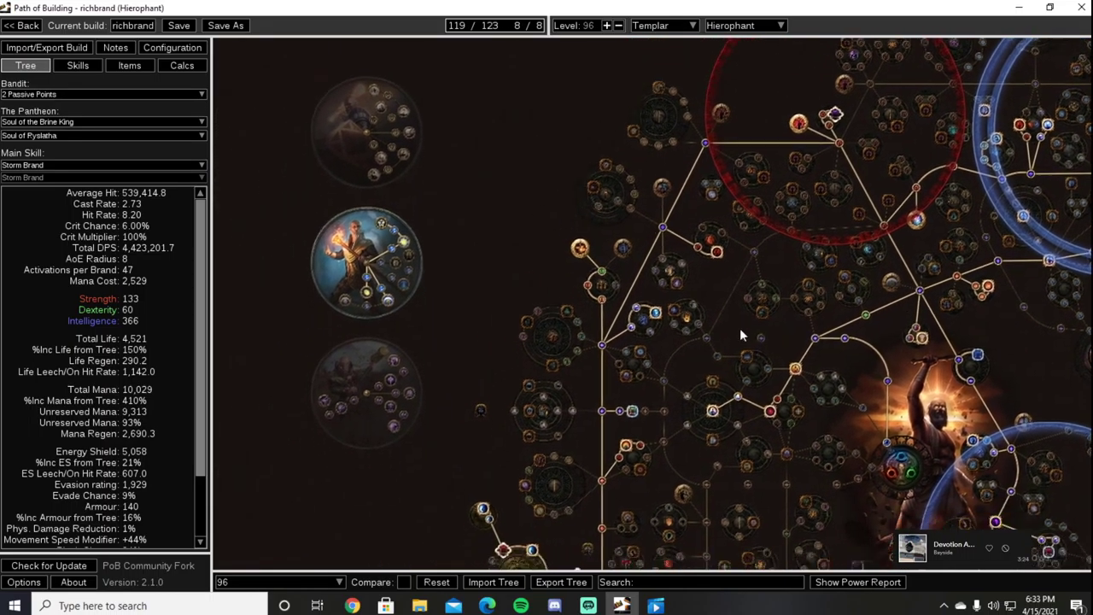
drag(497, 320, 567, 344)
scroll(568, 344, up, 3)
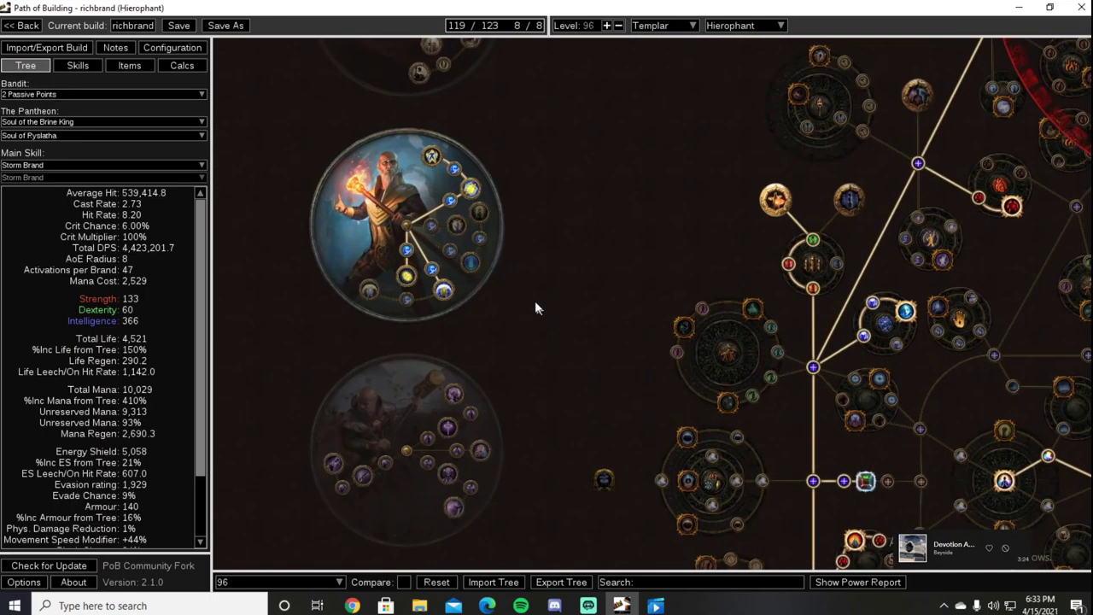
drag(536, 305, 603, 362)
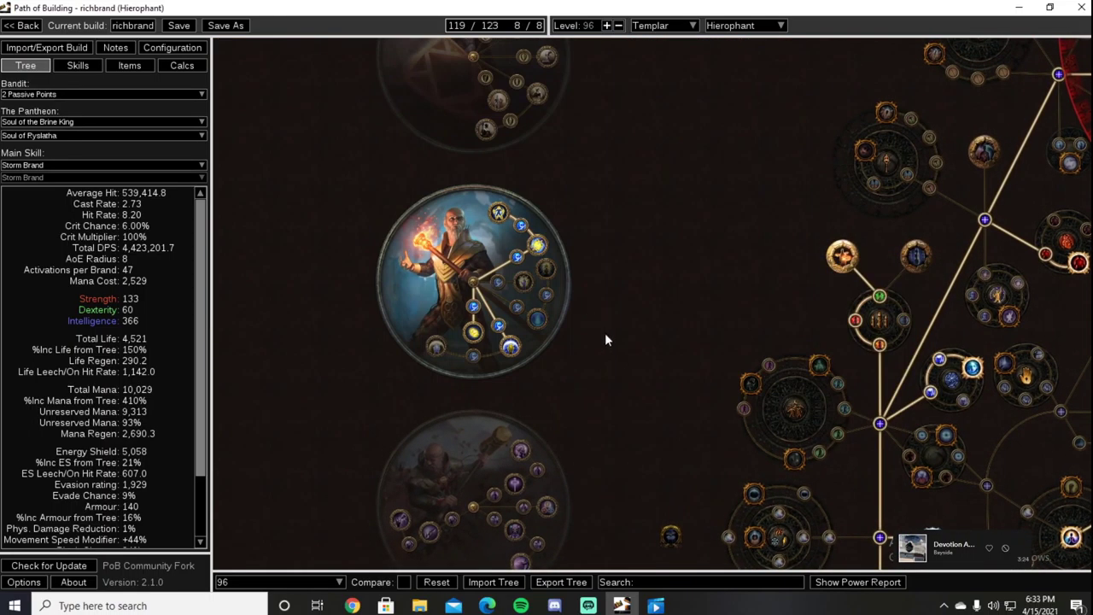
mouse_move(510, 352)
drag(573, 217, 612, 229)
mouse_move(555, 366)
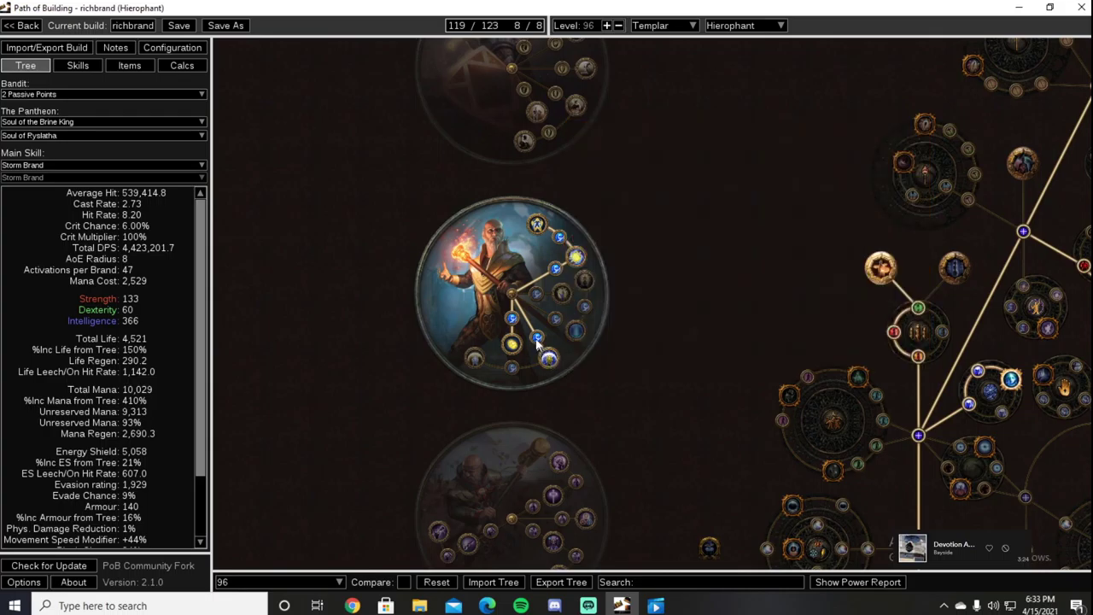
Switch to the level 20 tree and look over its Hierophant ascendancy circle.
click(340, 581)
click(285, 504)
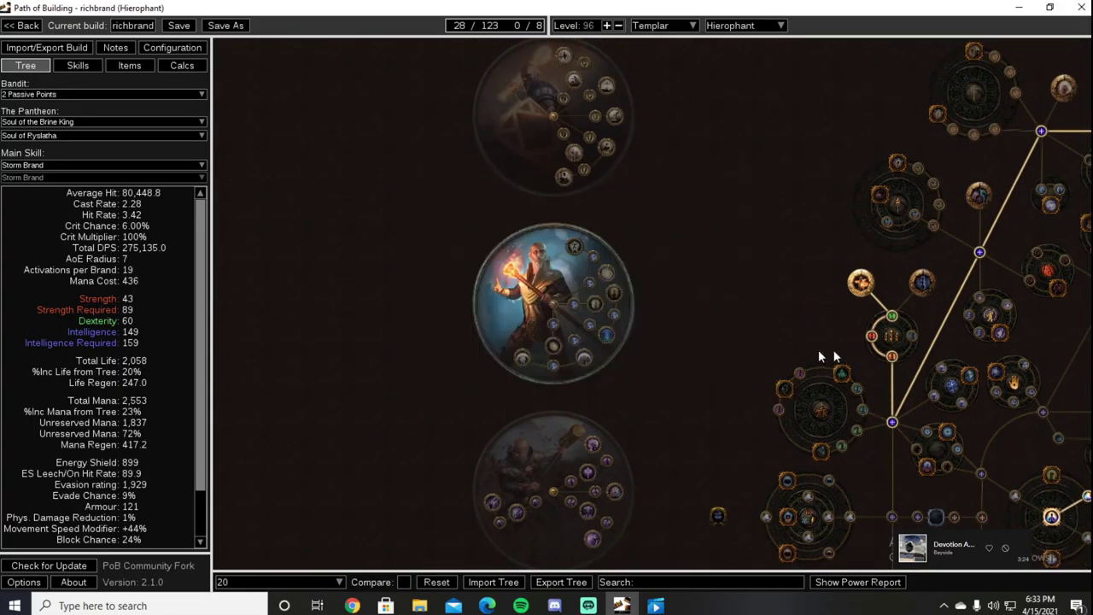
drag(818, 357, 670, 232)
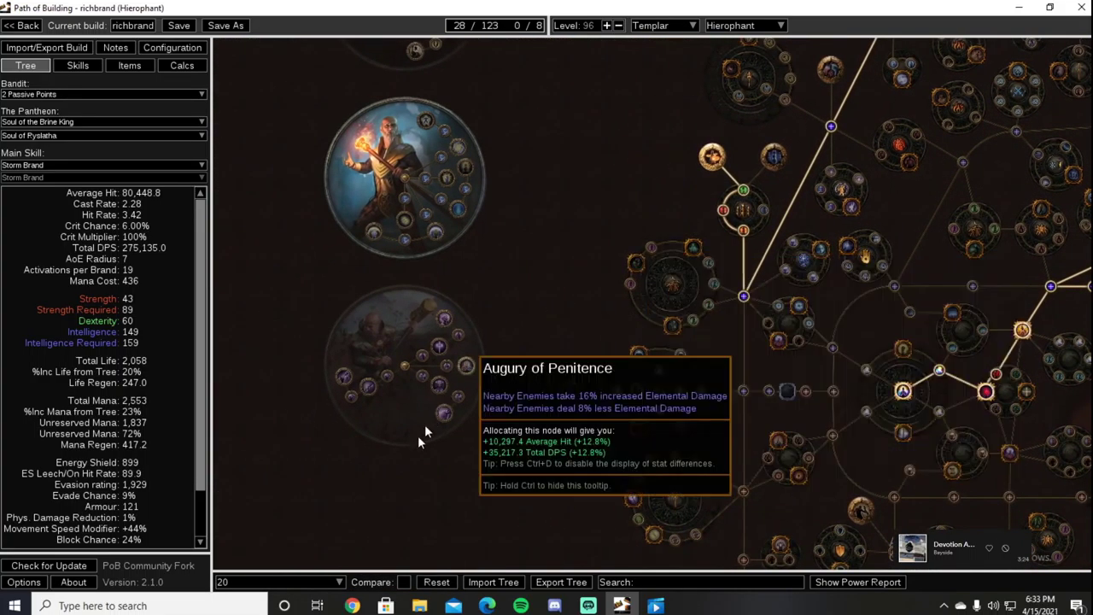
Switch to the level 40 tree and view the ascendancy points allocated in its Hierophant circle.
click(339, 582)
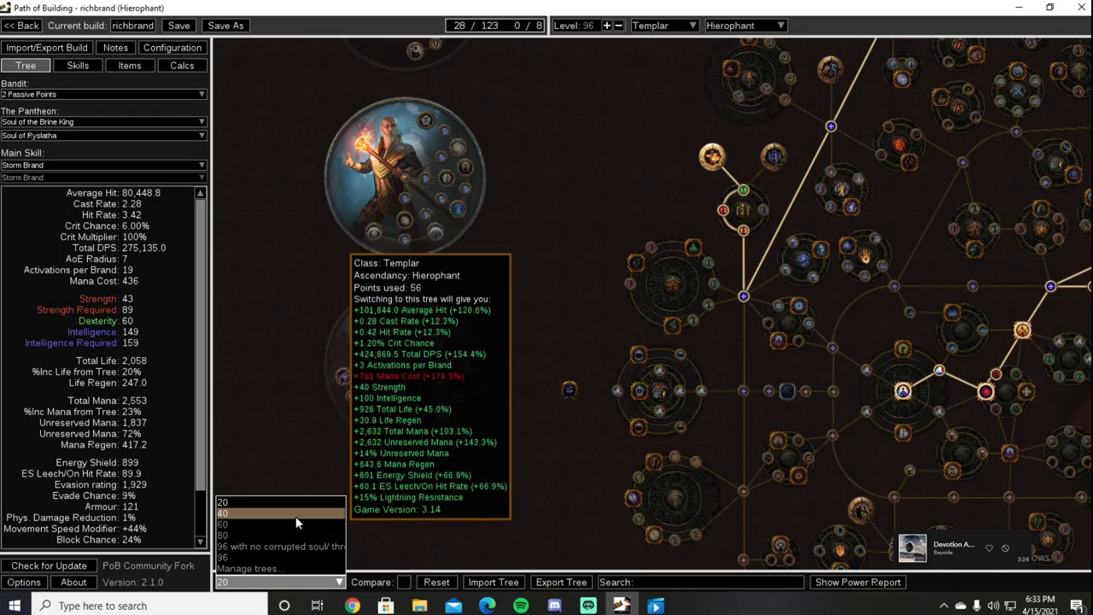
click(299, 513)
scroll(538, 325, up, 1)
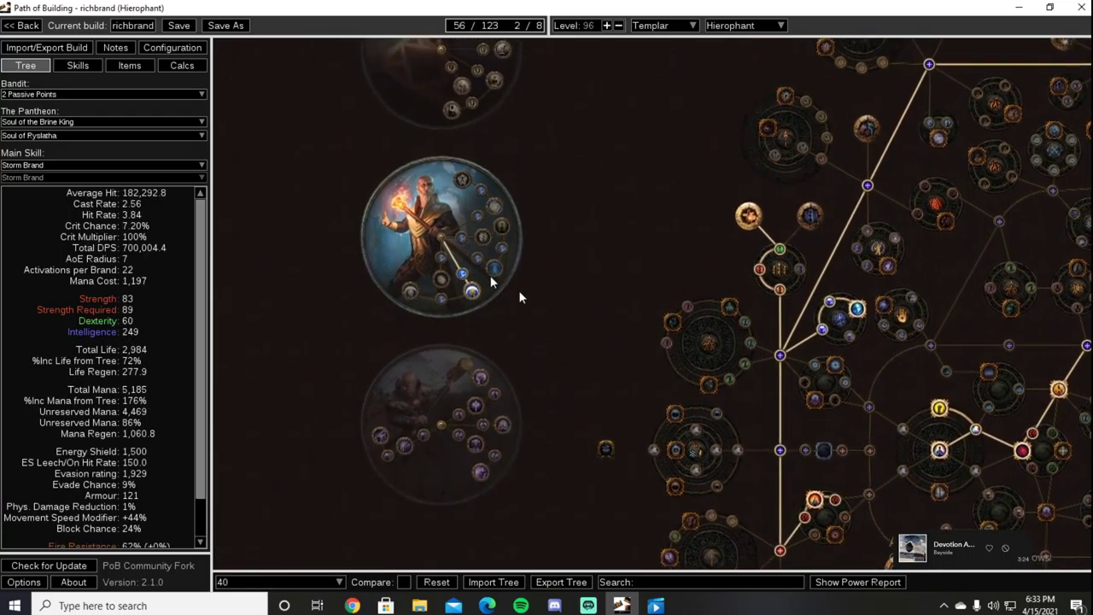
scroll(519, 287, down, 3)
scroll(636, 250, up, 3)
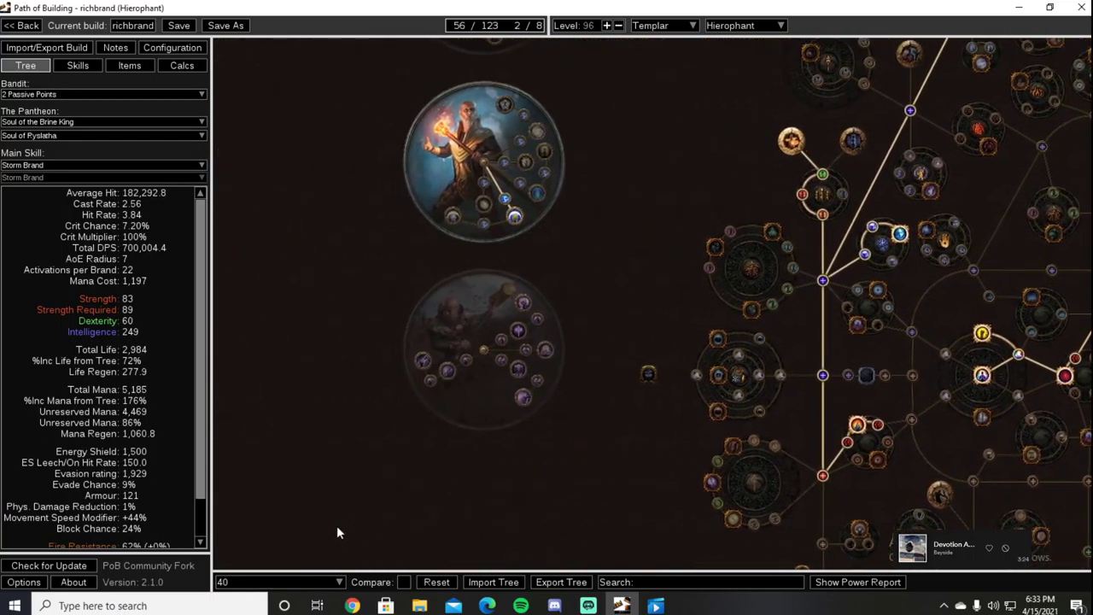
click(338, 582)
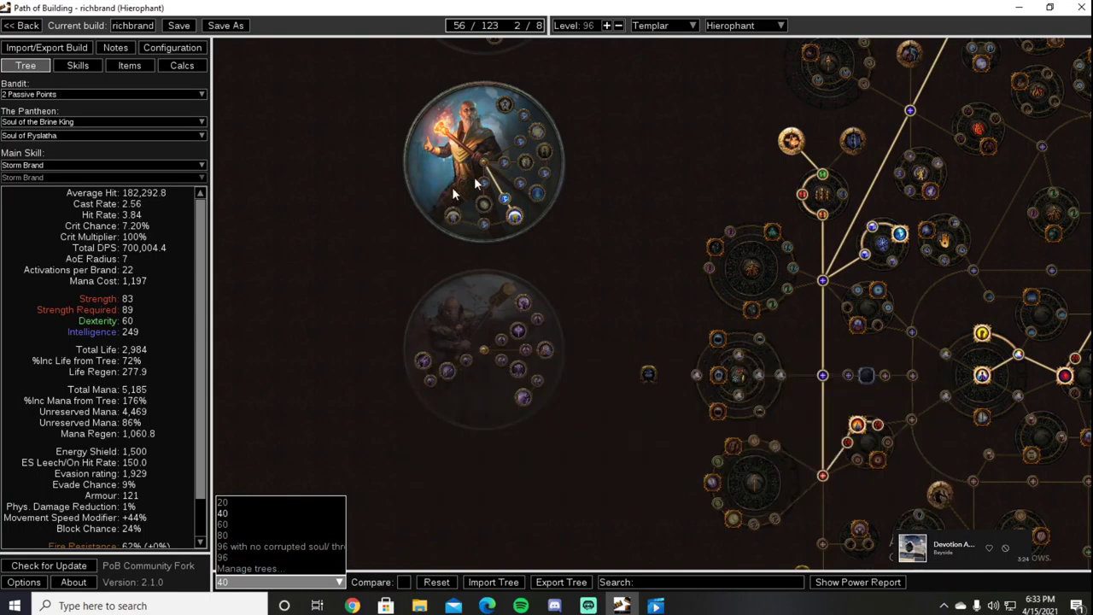
click(314, 530)
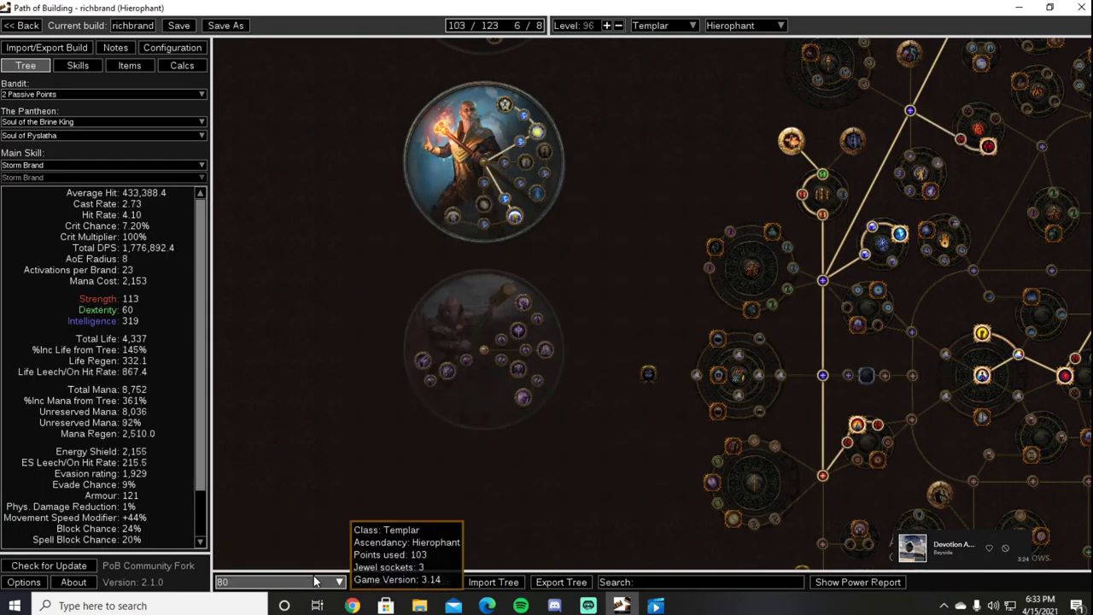
click(314, 581)
click(295, 526)
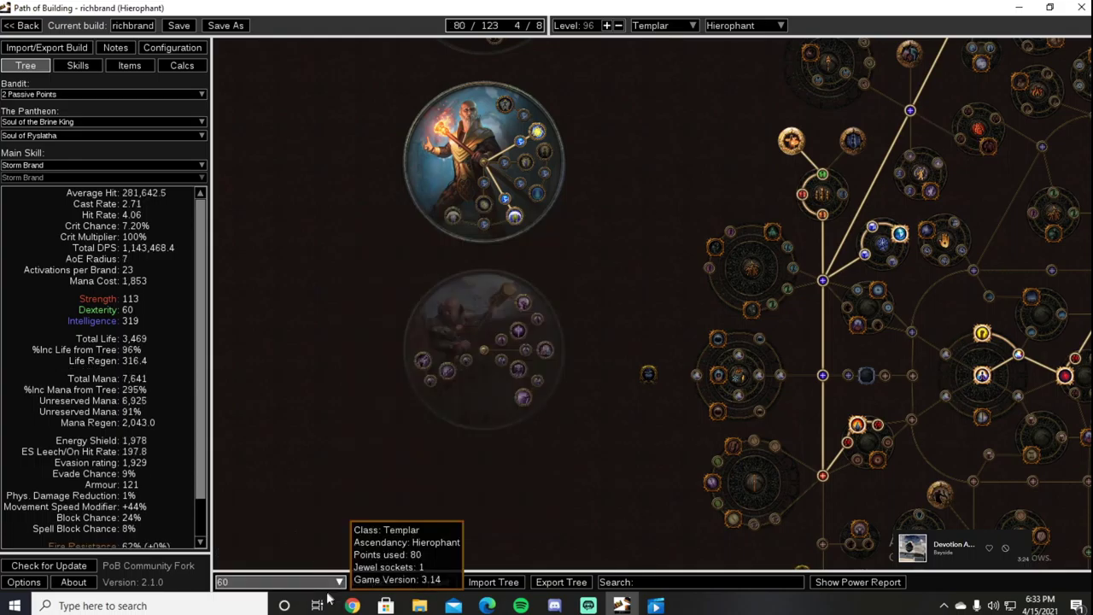
click(316, 581)
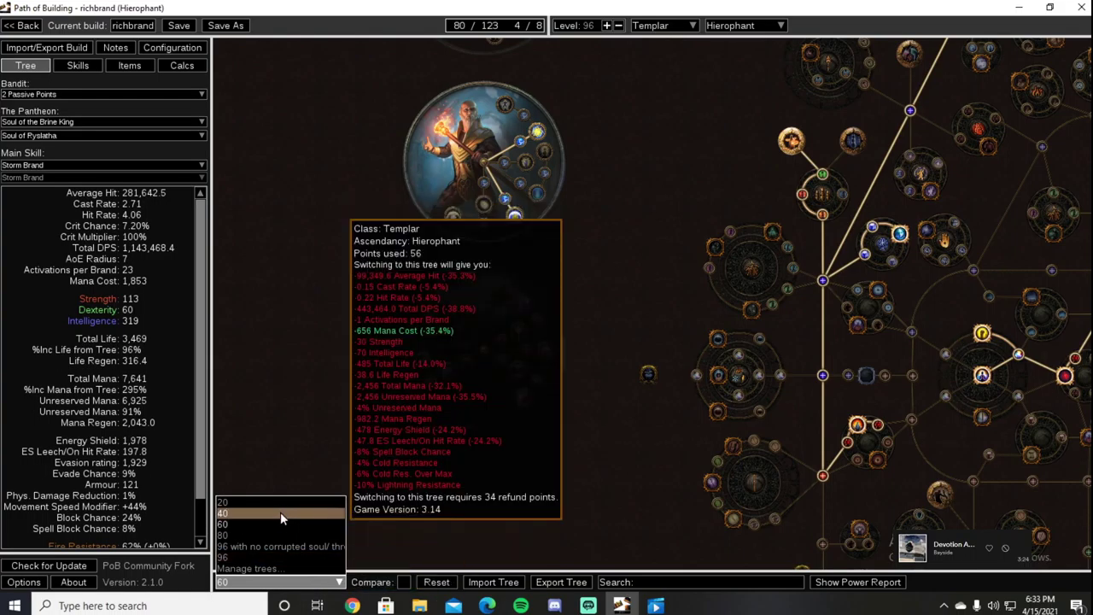
click(280, 513)
Inspect the first allocated Hierophant ascendancy notable on the level 40 tree alongside the build's mana stats.
scroll(565, 370, up, 3)
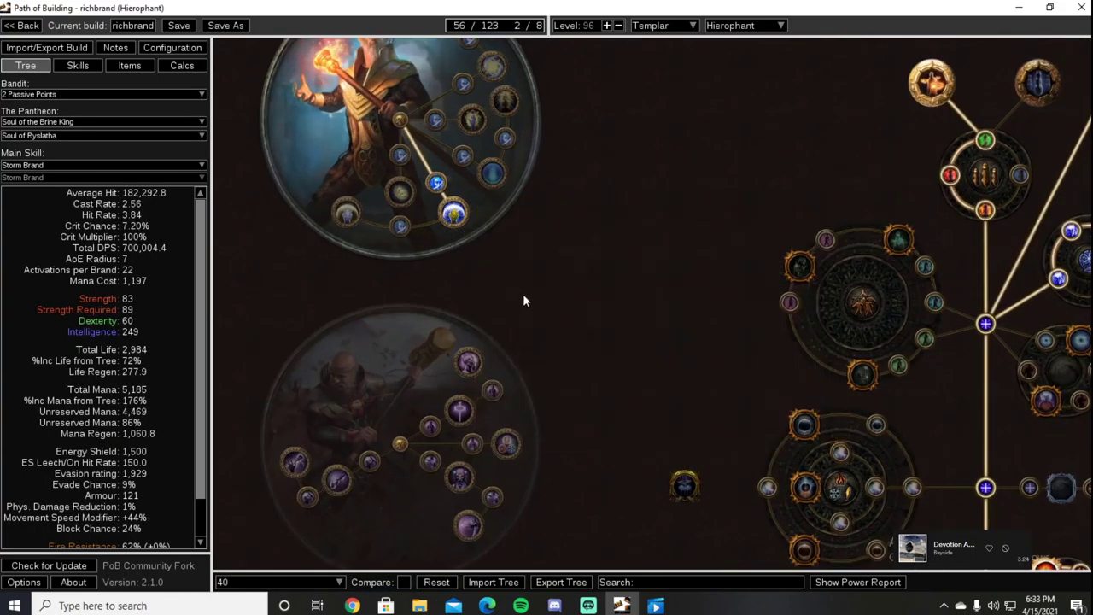
drag(524, 300, 577, 348)
mouse_move(504, 262)
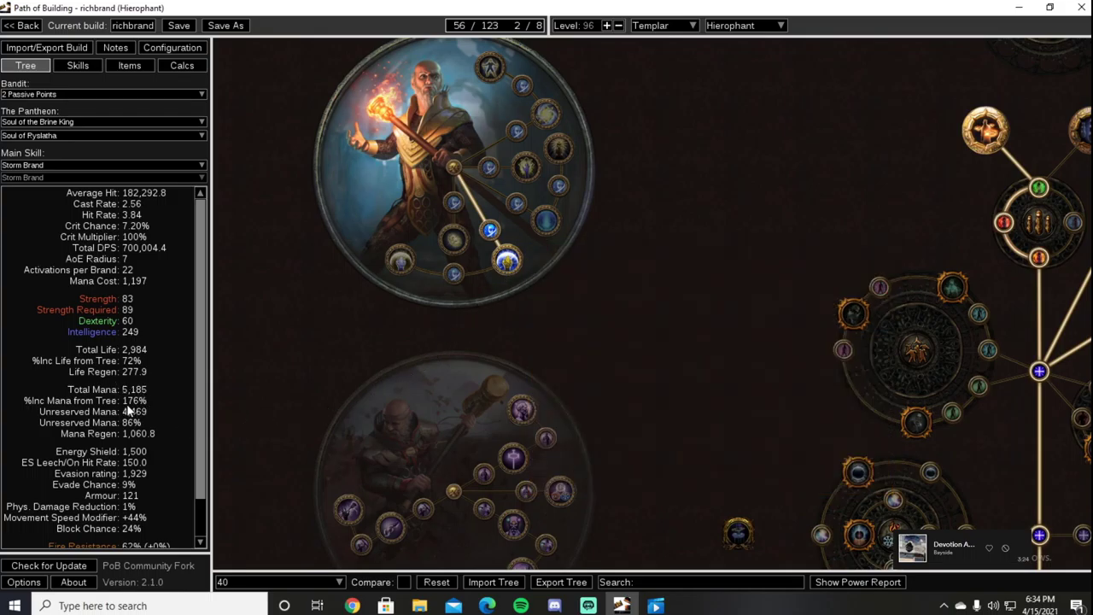
scroll(667, 265, down, 1)
drag(618, 294, 568, 289)
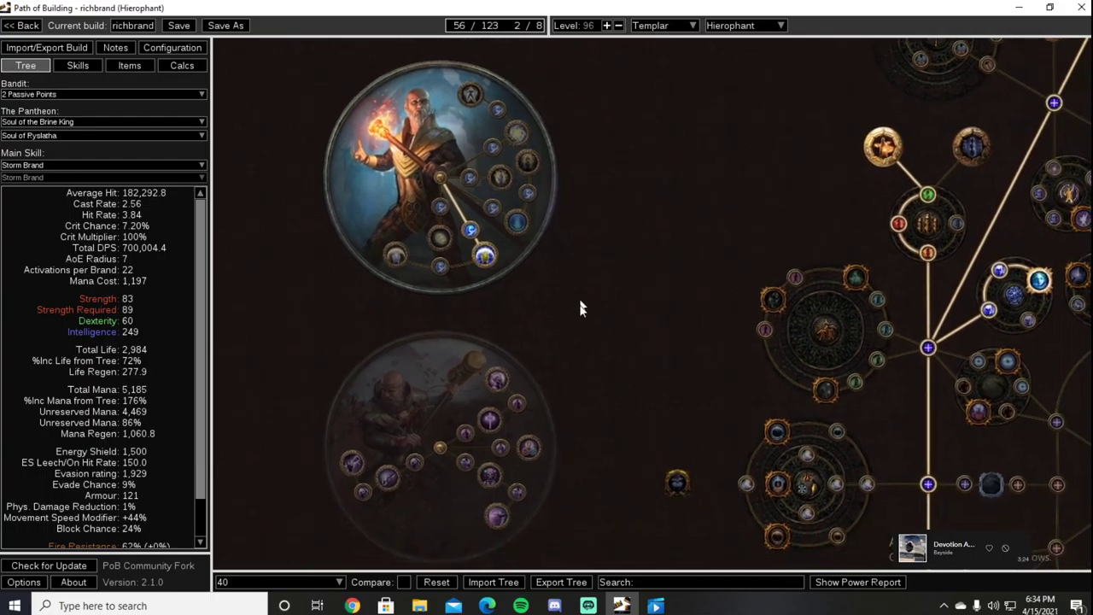
Switch to the level 60 tree and examine its second allocated Hierophant ascendancy notable.
click(339, 581)
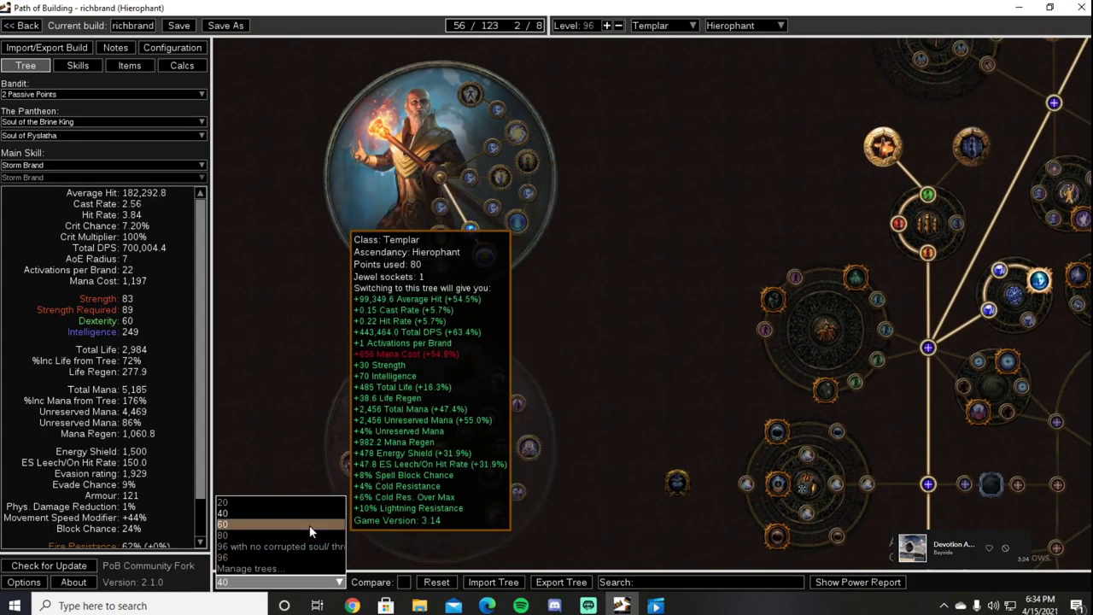
click(313, 526)
drag(606, 256, 641, 347)
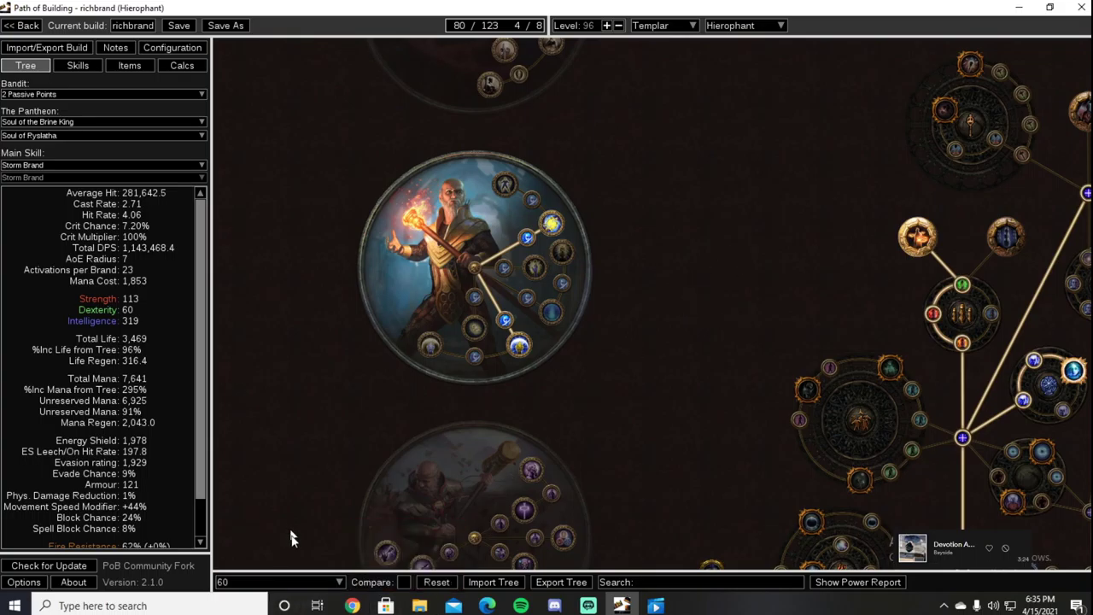
Switch to the level 80 tree and inspect the Illuminated Devotion notable in the Hierophant ascendancy.
click(310, 581)
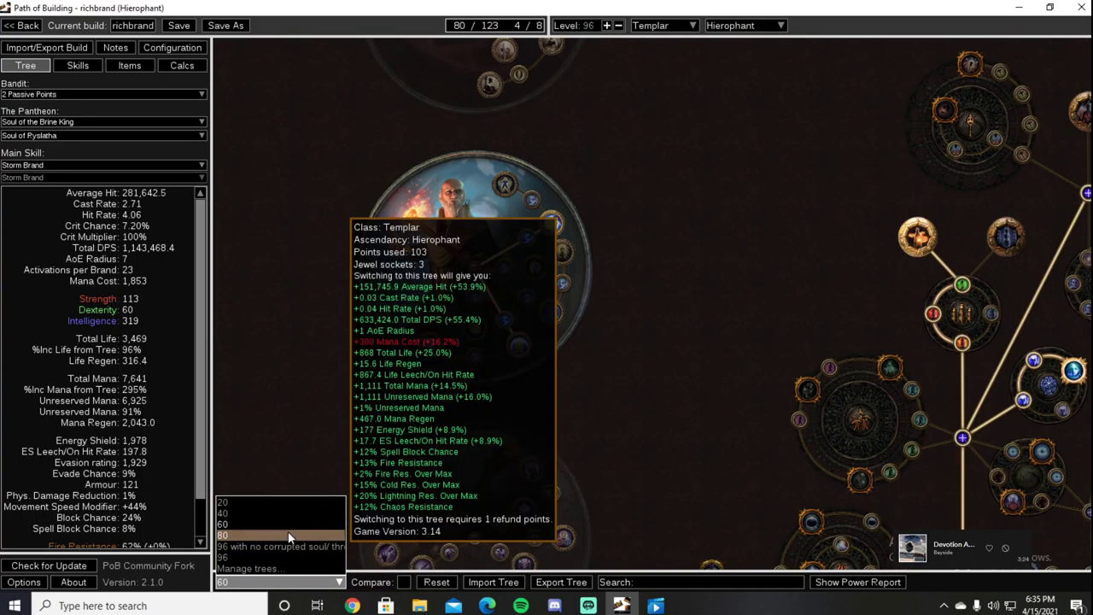
click(287, 534)
mouse_move(505, 186)
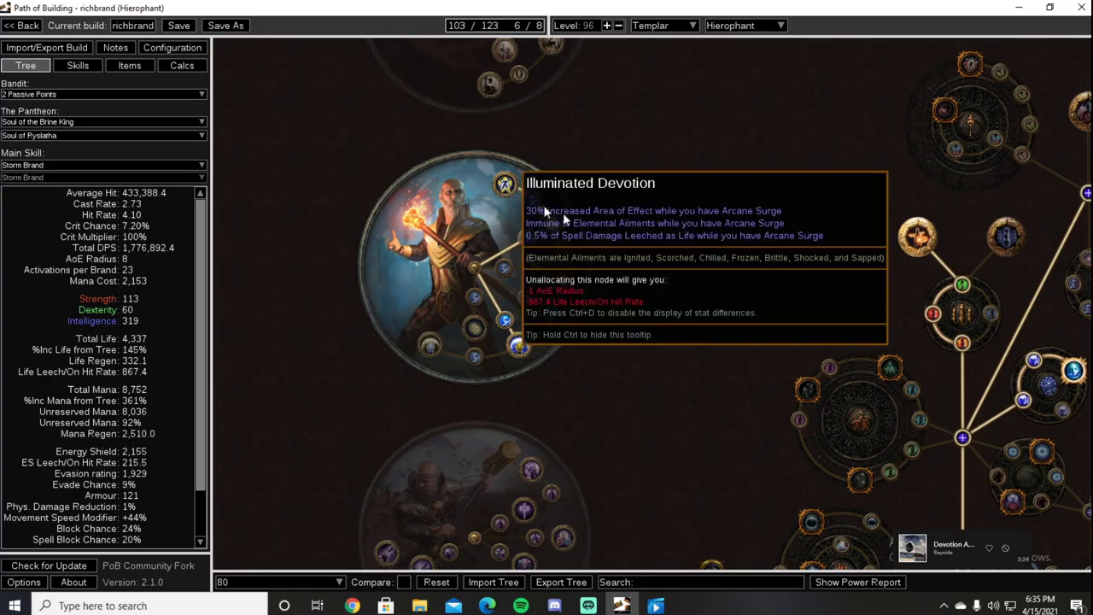
scroll(880, 256, down, 2)
drag(969, 225, 683, 356)
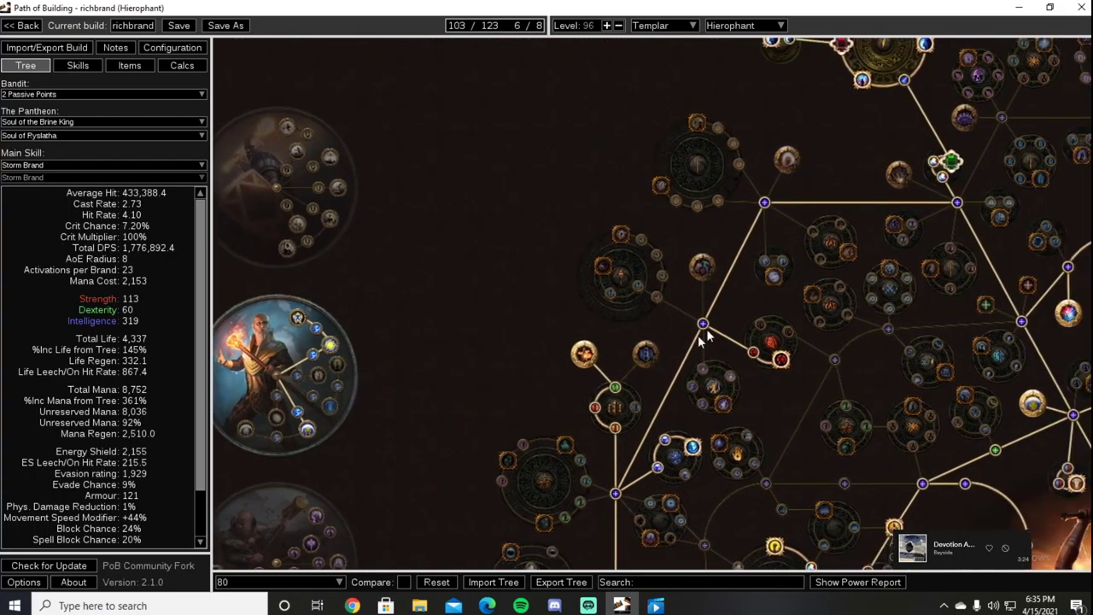
drag(474, 296, 723, 144)
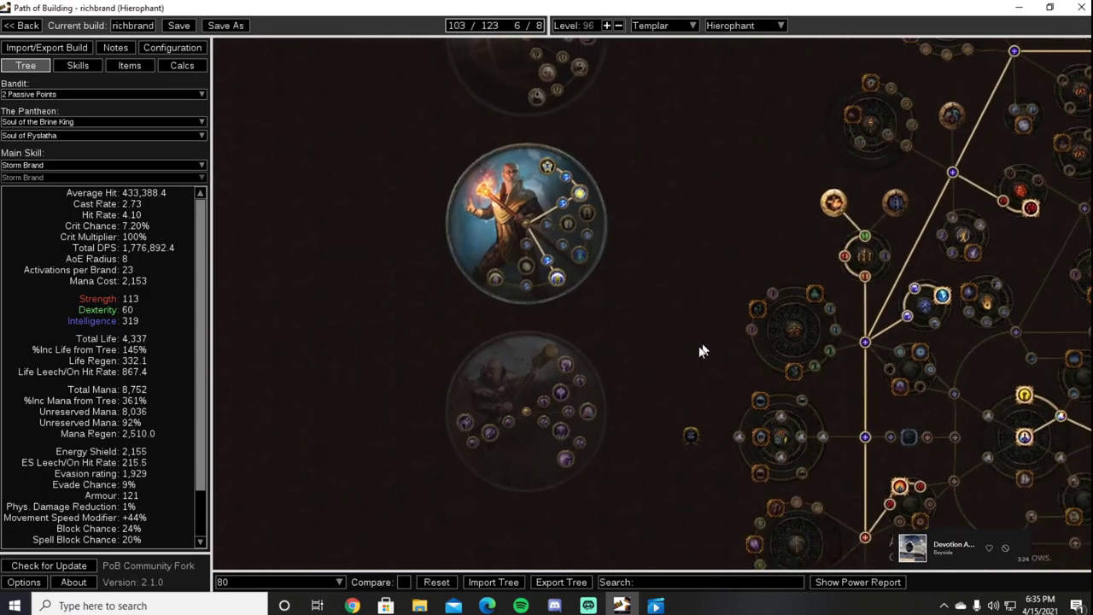
drag(639, 229, 615, 198)
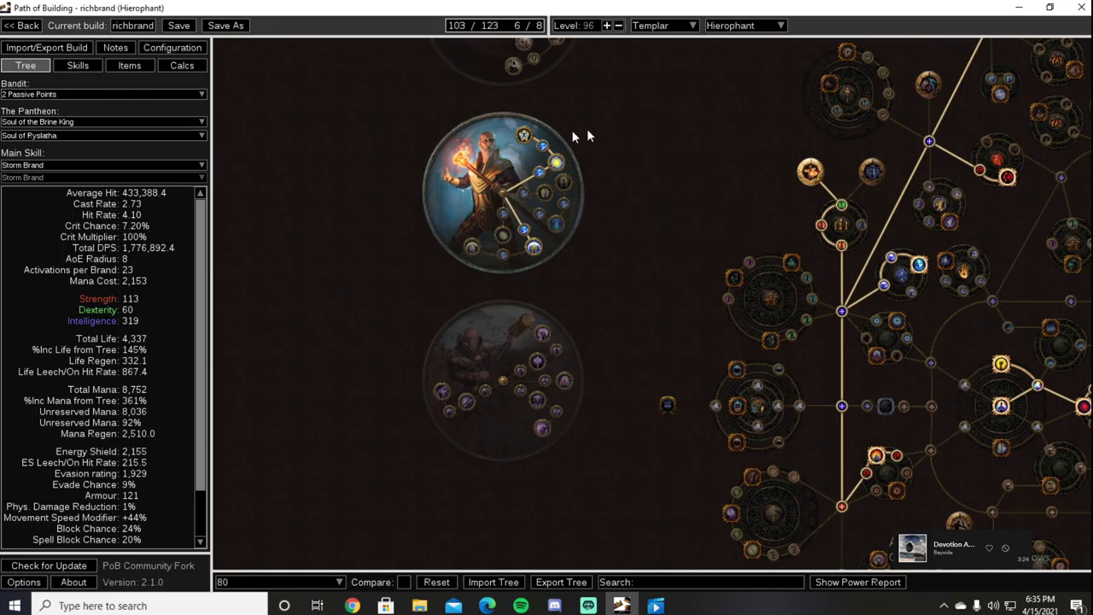
mouse_move(527, 138)
Switch to the level 96 tree with no corrupted soul, inspect Sign of Purpose and survey the main tree's paths.
click(329, 580)
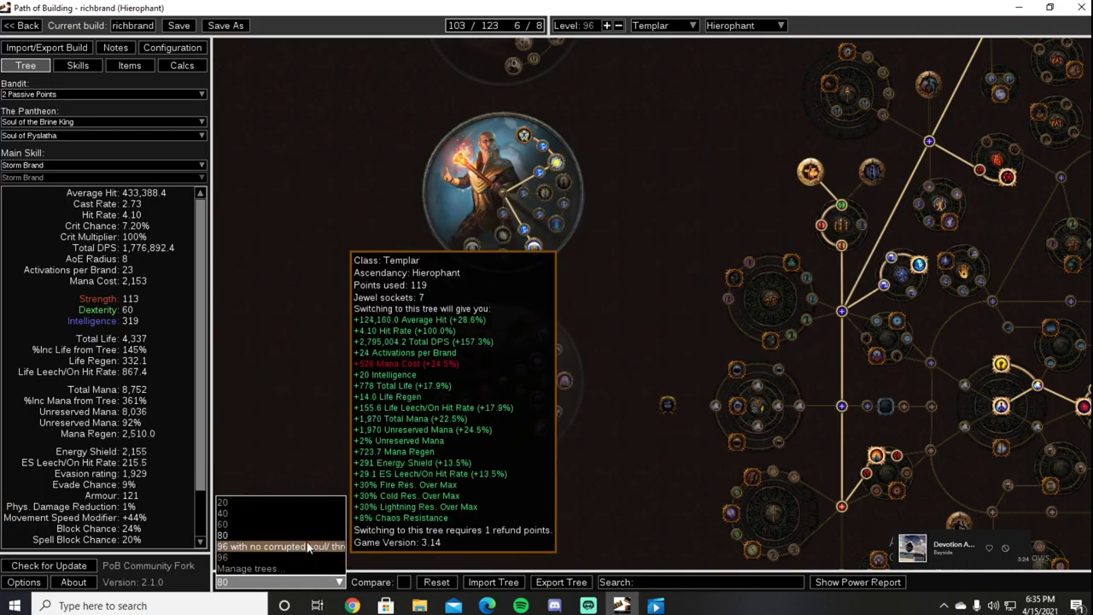
click(324, 557)
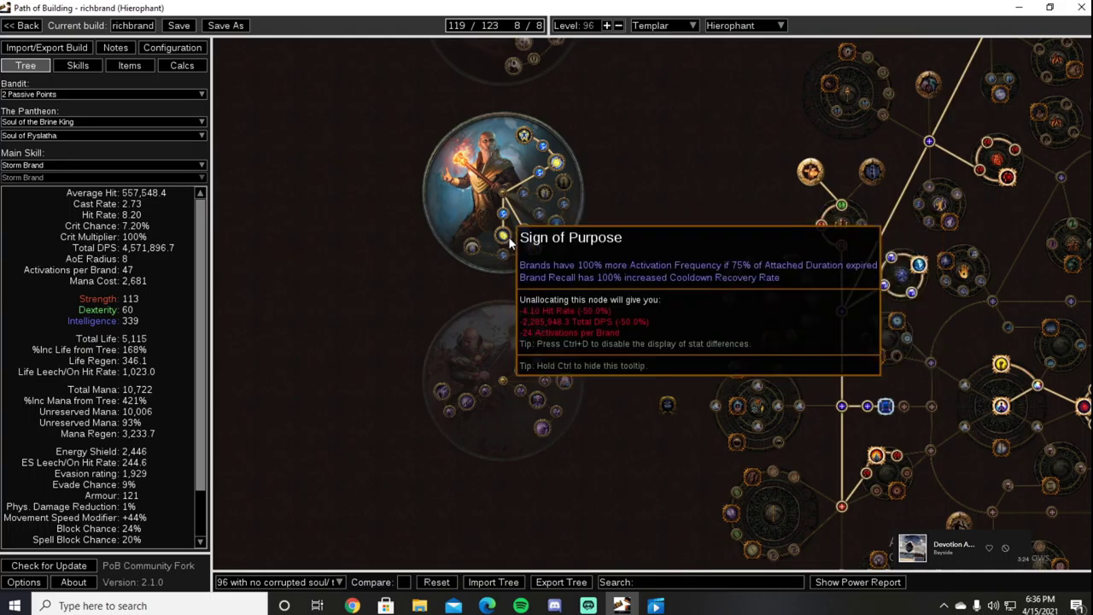
scroll(669, 351, down, 2)
drag(670, 358, 478, 220)
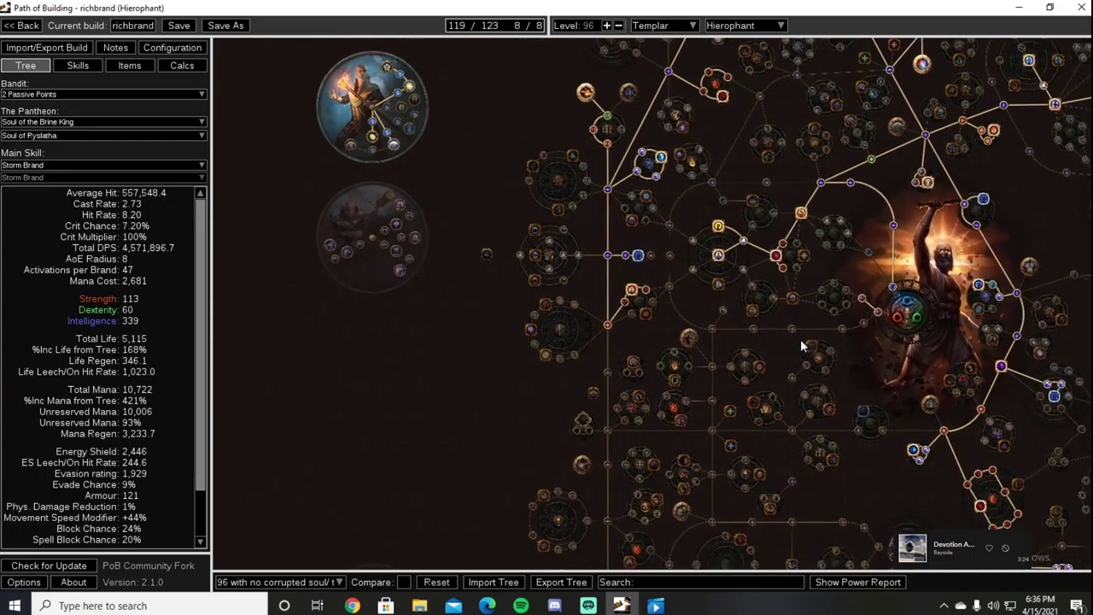
drag(800, 339, 573, 310)
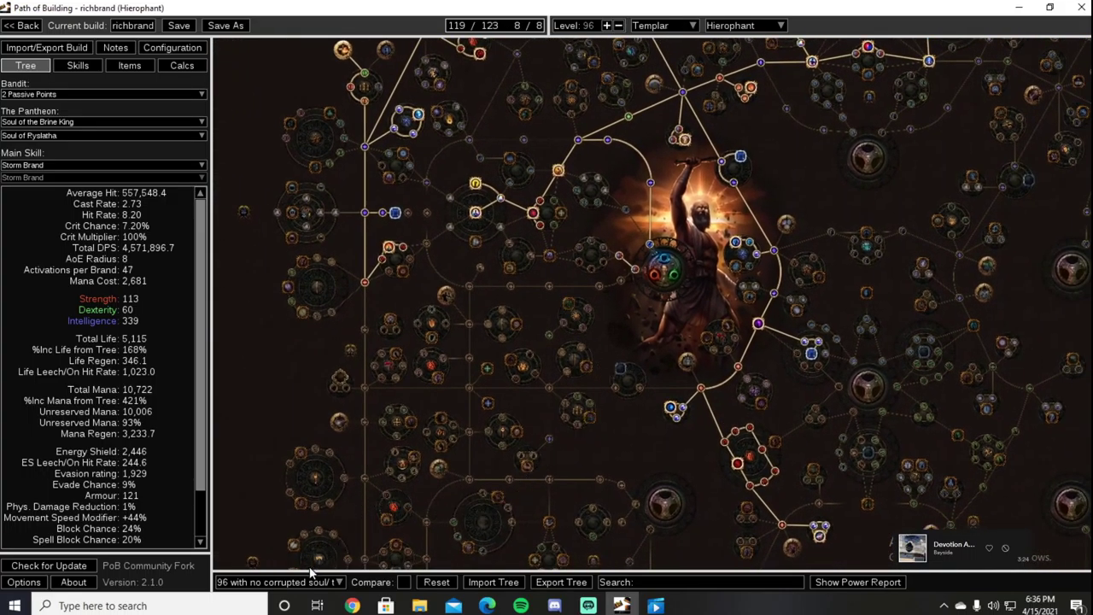
Switch back to the final level 96 tree and inspect the jewel socket beside its long vertical path.
click(281, 581)
click(282, 512)
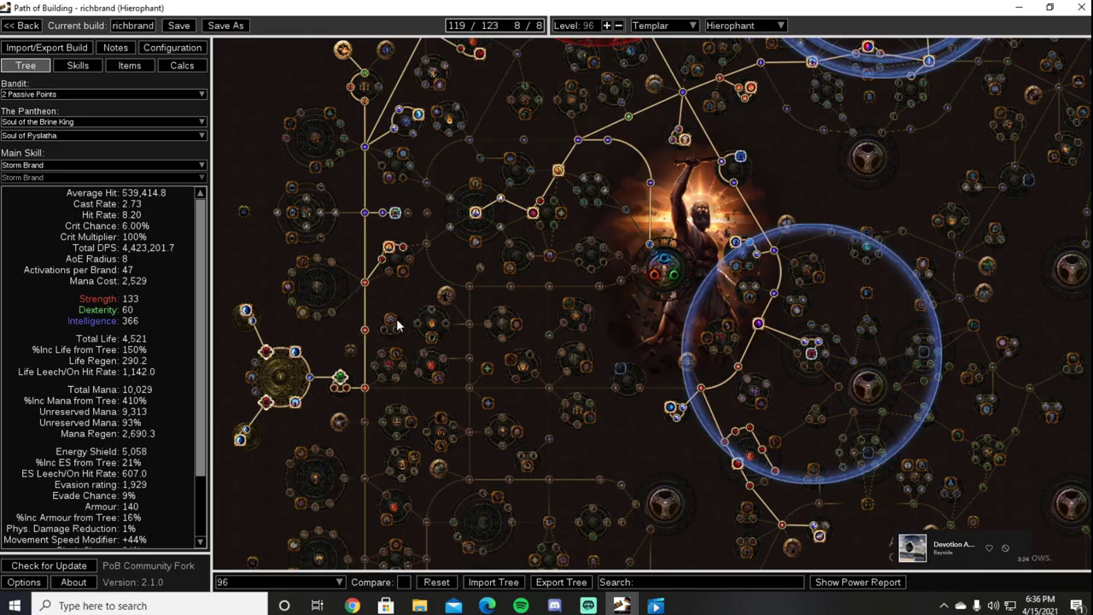
drag(387, 255, 457, 343)
scroll(463, 320, up, 3)
mouse_move(464, 286)
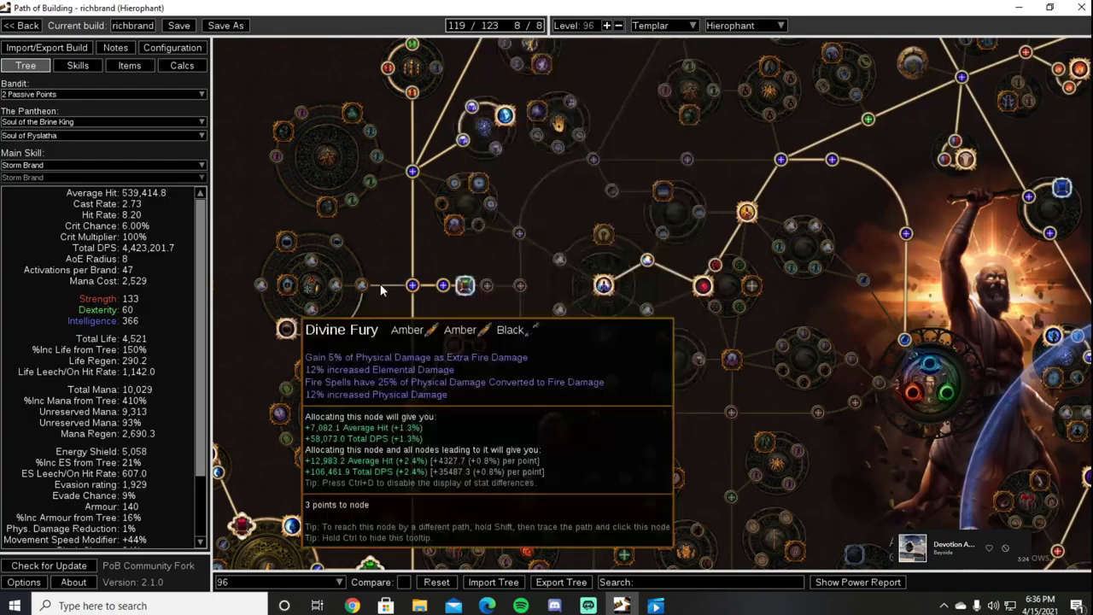
scroll(700, 314, down, 3)
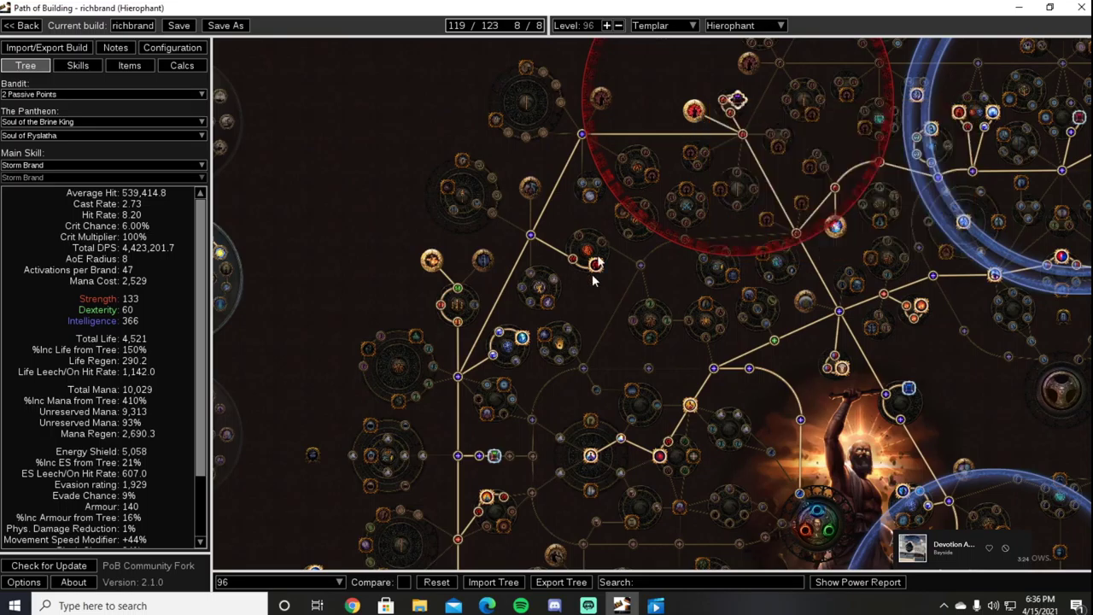
Look over the long vertical path on the level 96 tree and examine the jewel socketed on its short side branch.
scroll(598, 281, up, 5)
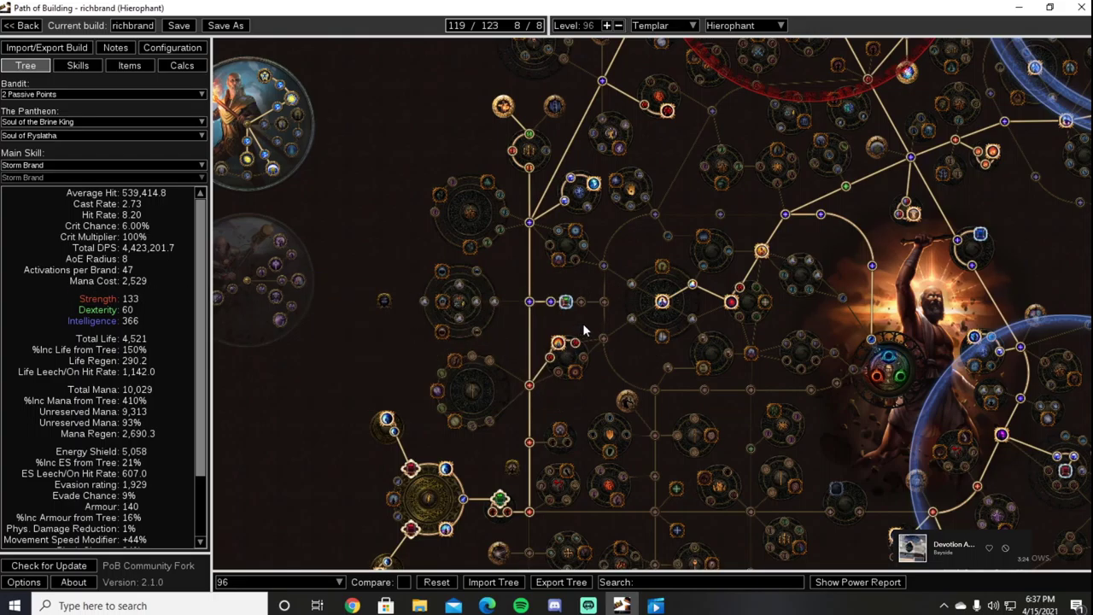
drag(582, 322, 574, 329)
mouse_move(560, 306)
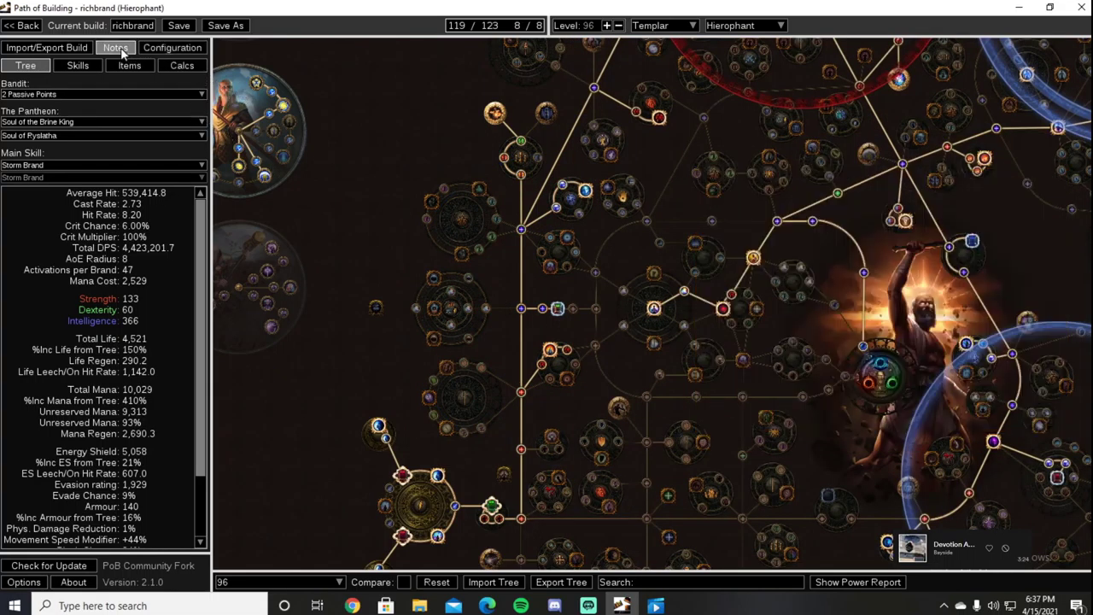
Open the build notes and review the recommended cluster jewel notables, Watcher's Eye mods and base jewel mods.
click(122, 52)
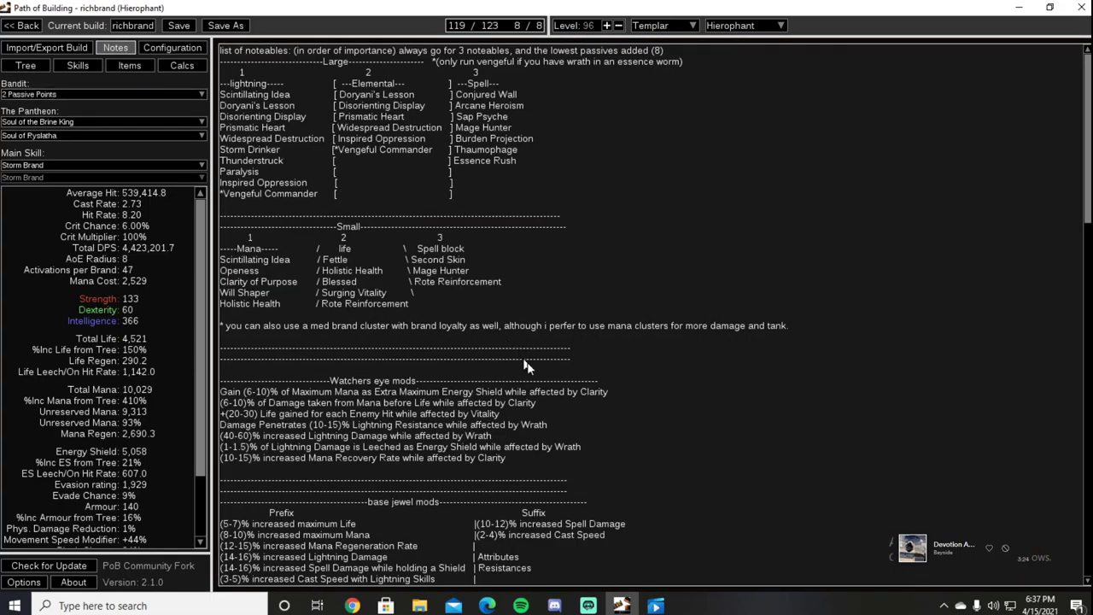
scroll(594, 413, down, 4)
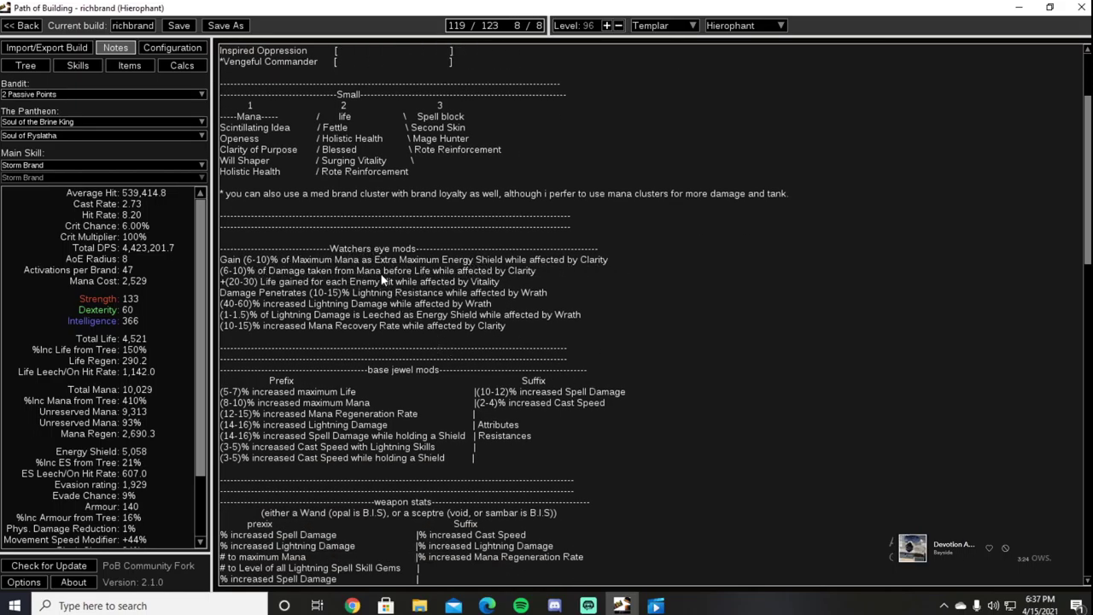
scroll(383, 279, down, 2)
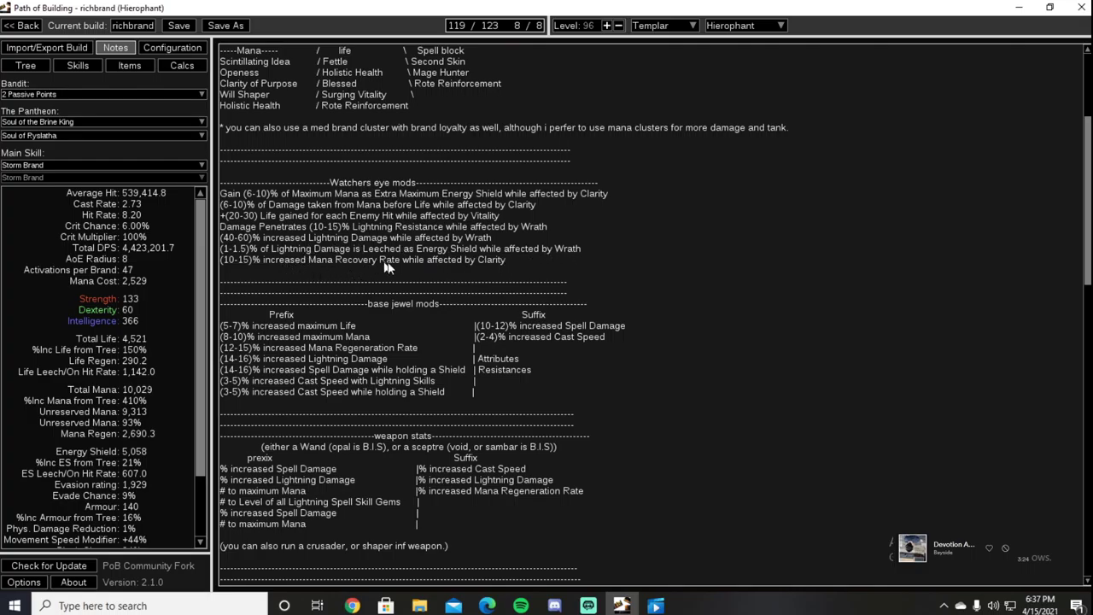
scroll(513, 262, up, 1)
scroll(508, 282, up, 2)
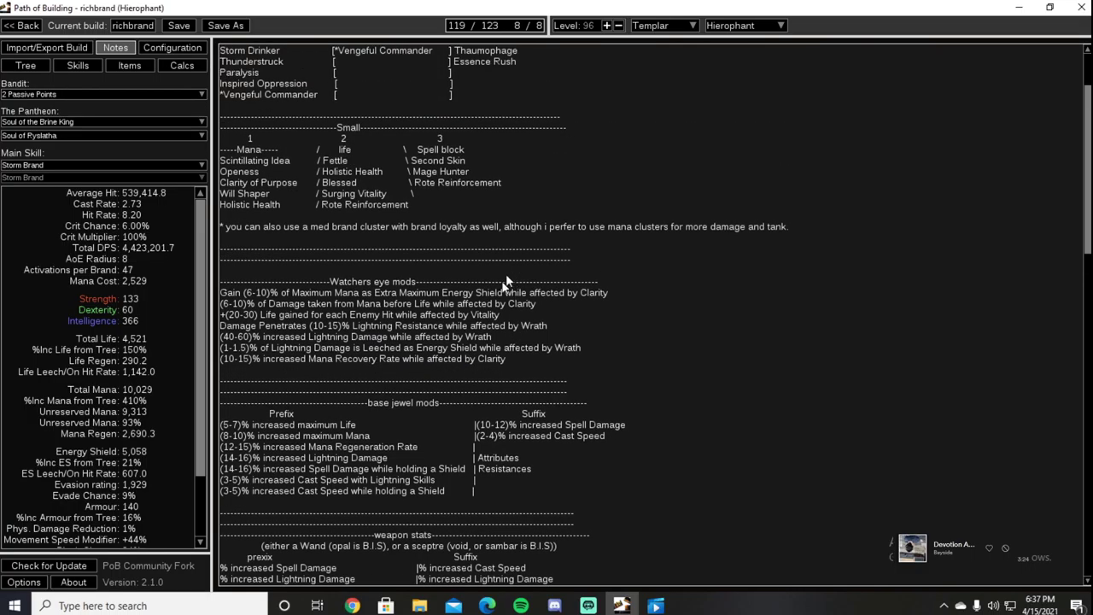
scroll(371, 188, down, 2)
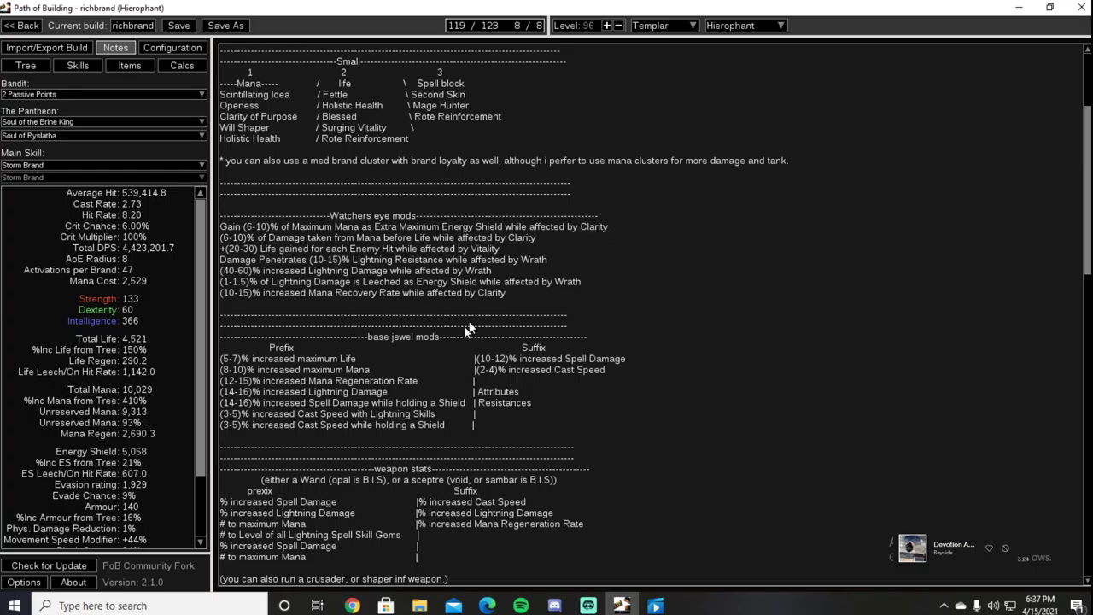
scroll(484, 321, up, 4)
scroll(457, 312, down, 1)
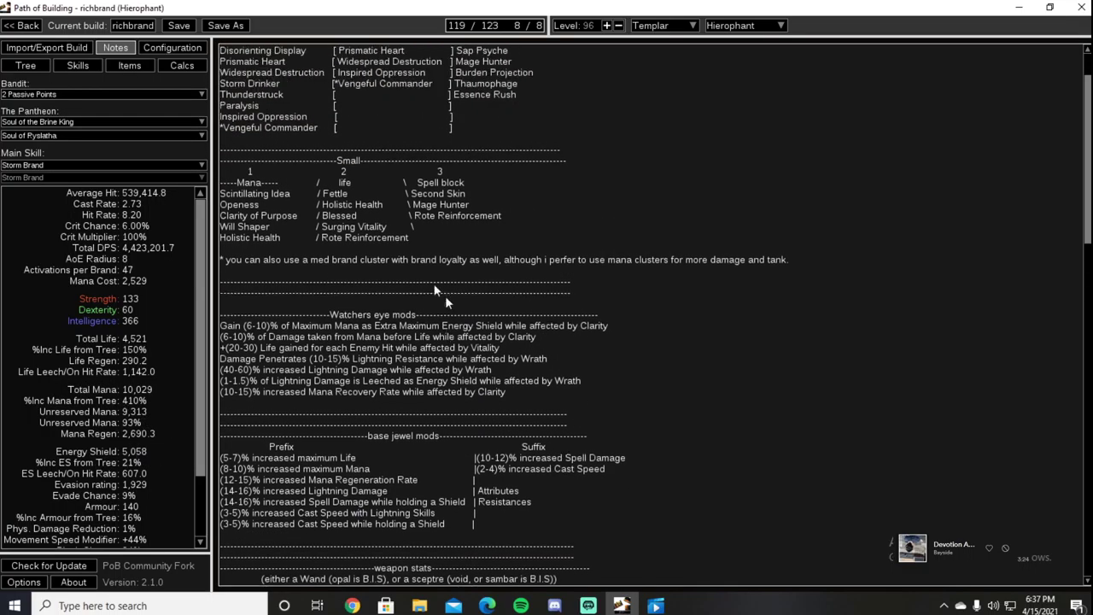
Return to the passive tree and survey the allocated paths around the Templar start and the blue jewel radius below it.
click(34, 67)
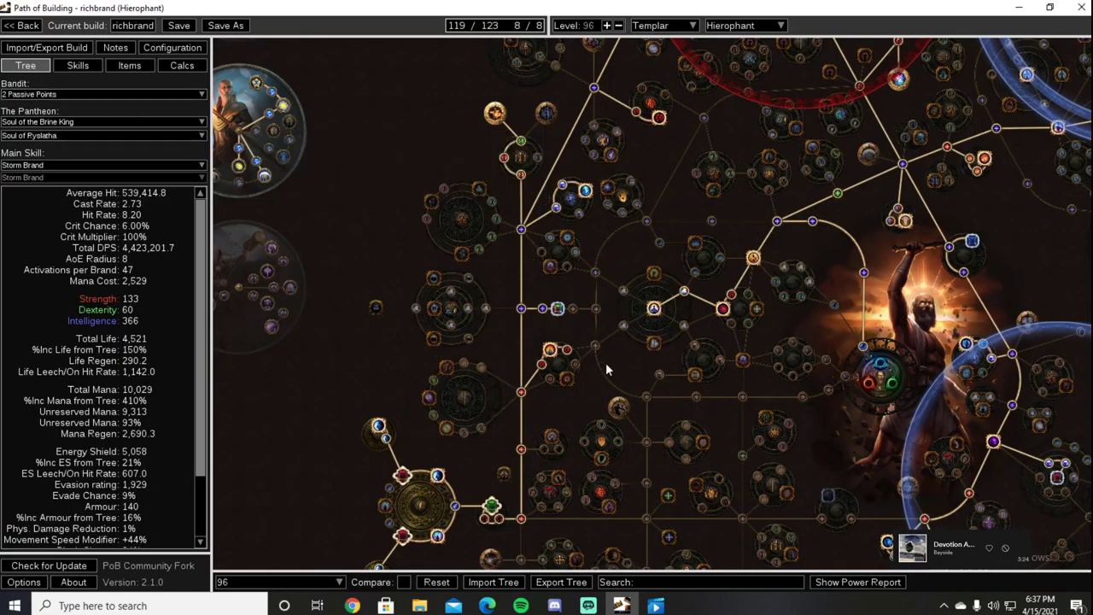
scroll(607, 364, down, 1)
drag(711, 302, 396, 314)
drag(634, 247, 826, 191)
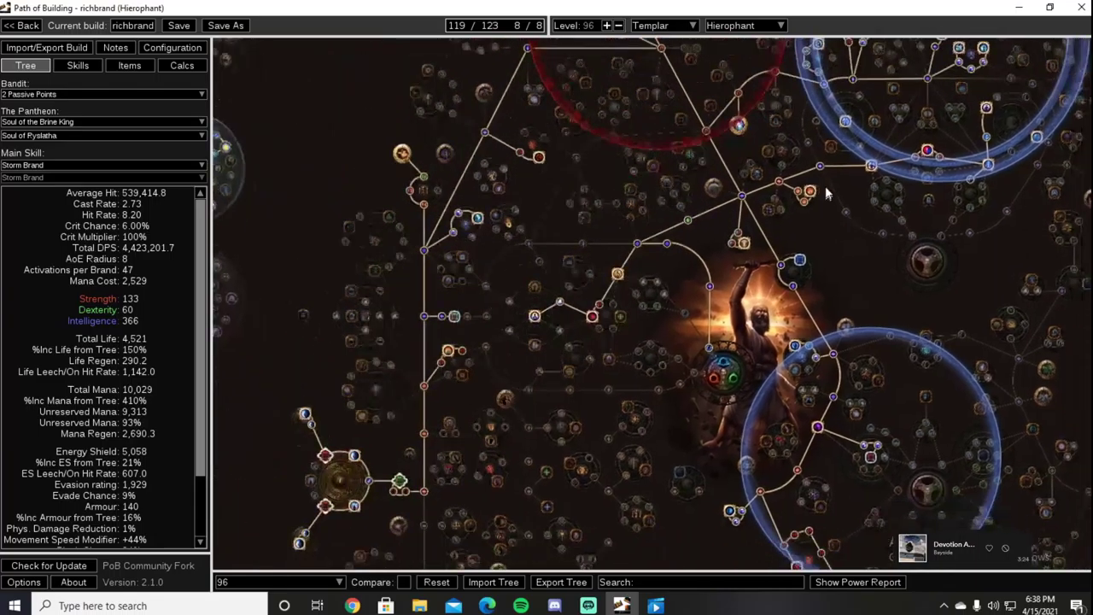
drag(698, 421, 596, 249)
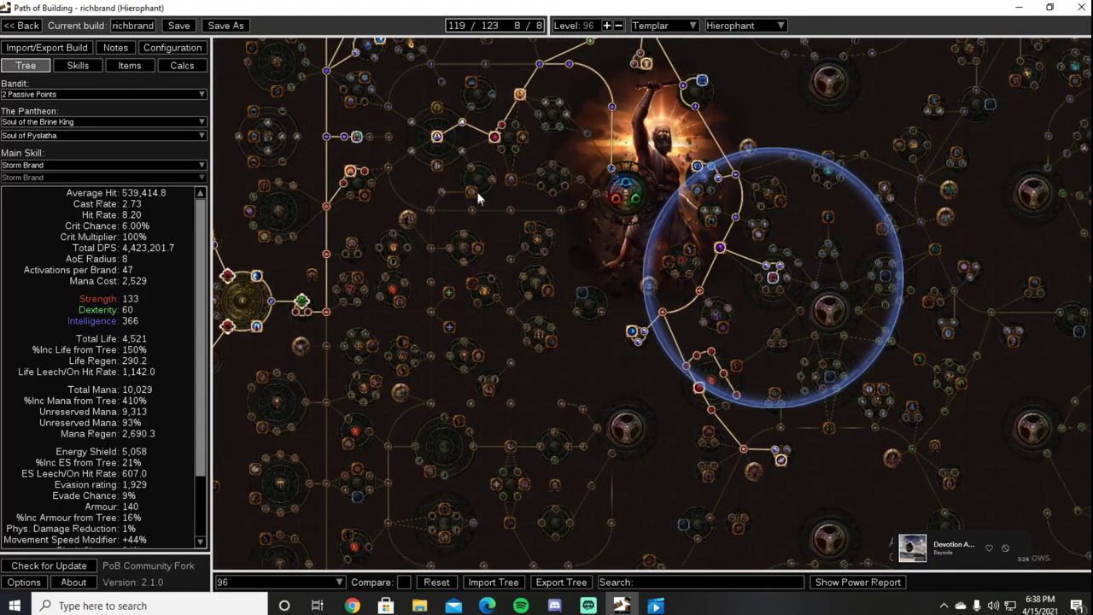
Show the build's skill setup and inspect the Storm Brand and Archmage gems in the Storm Brand socket group.
click(89, 72)
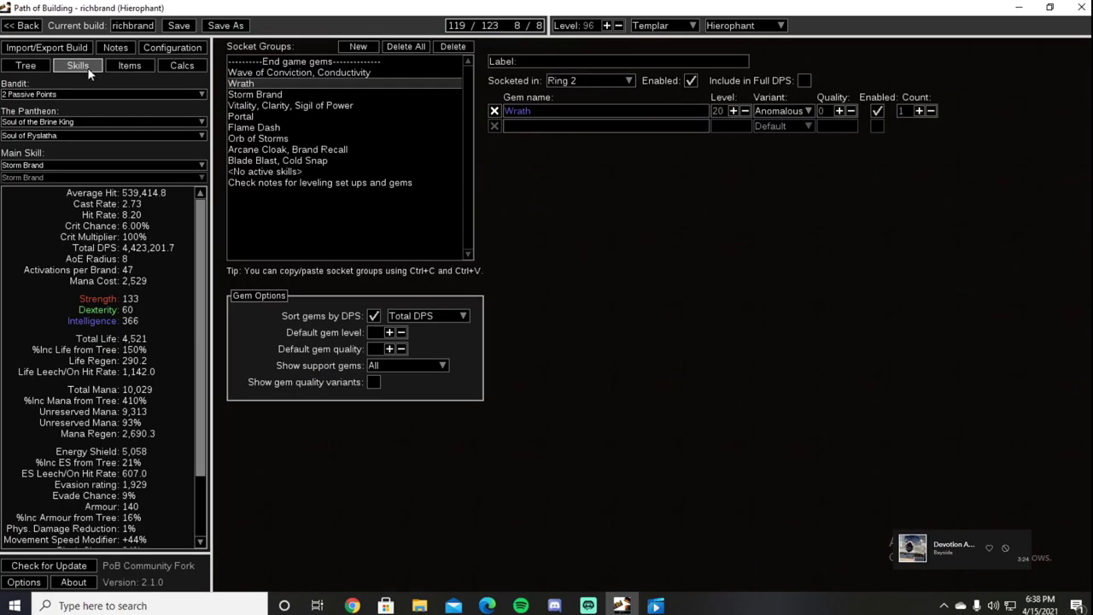
click(304, 105)
click(304, 96)
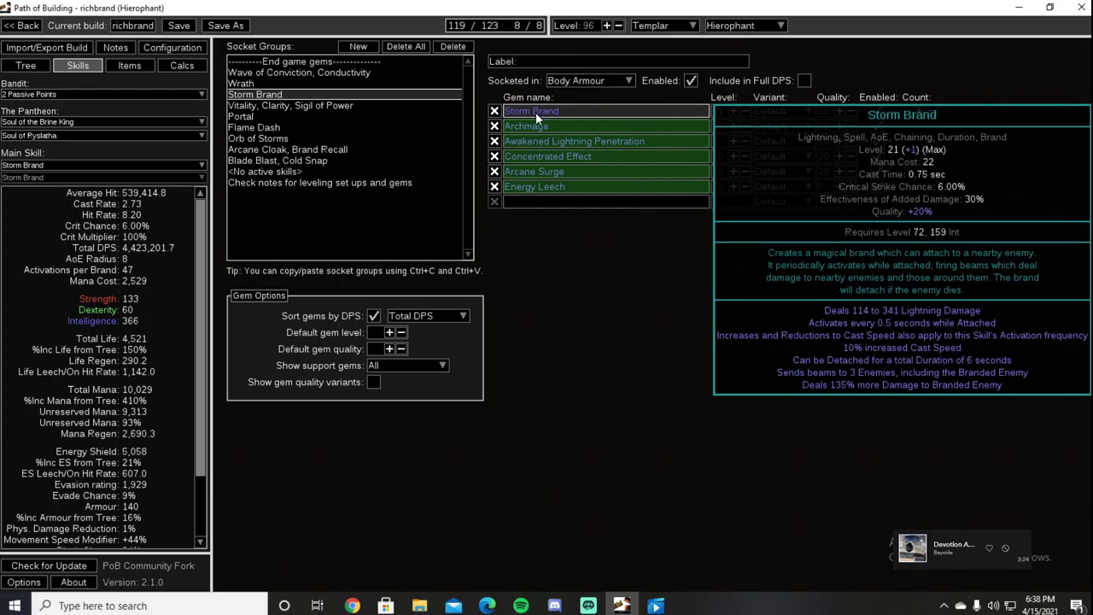
mouse_move(523, 126)
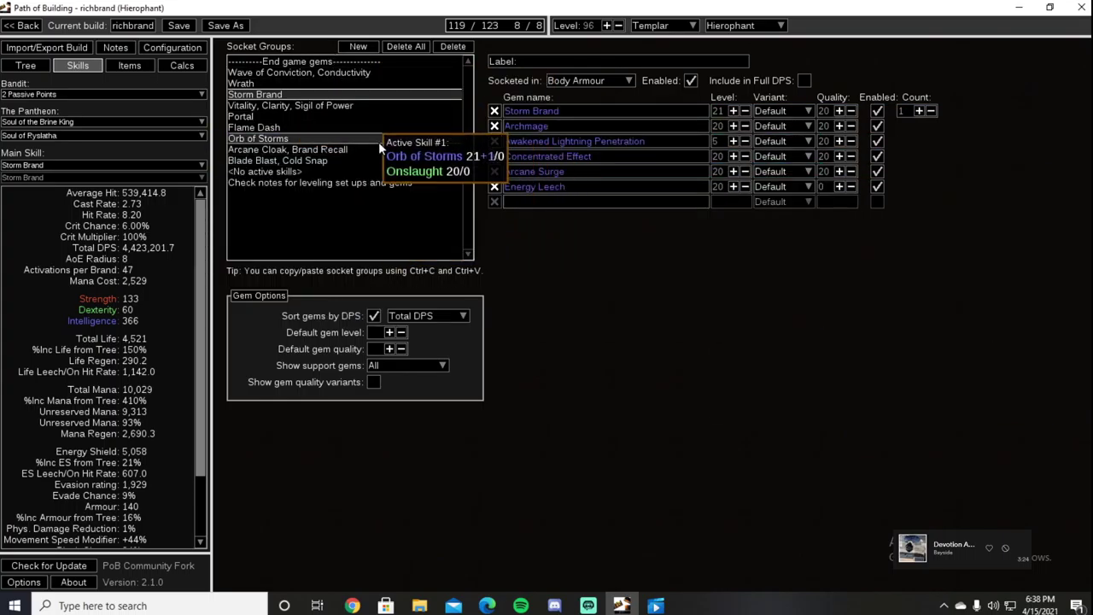
Review the gems in the Vitality, Clarity, Sigil of Power group and the Portal, Flame Dash and Orb of Storms groups.
click(304, 105)
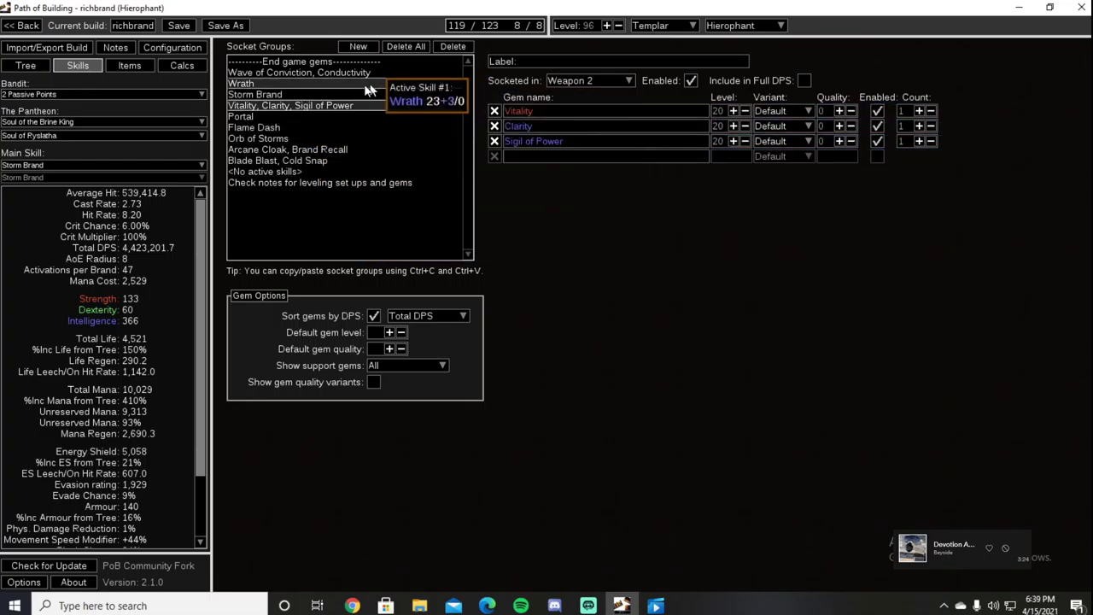
click(311, 117)
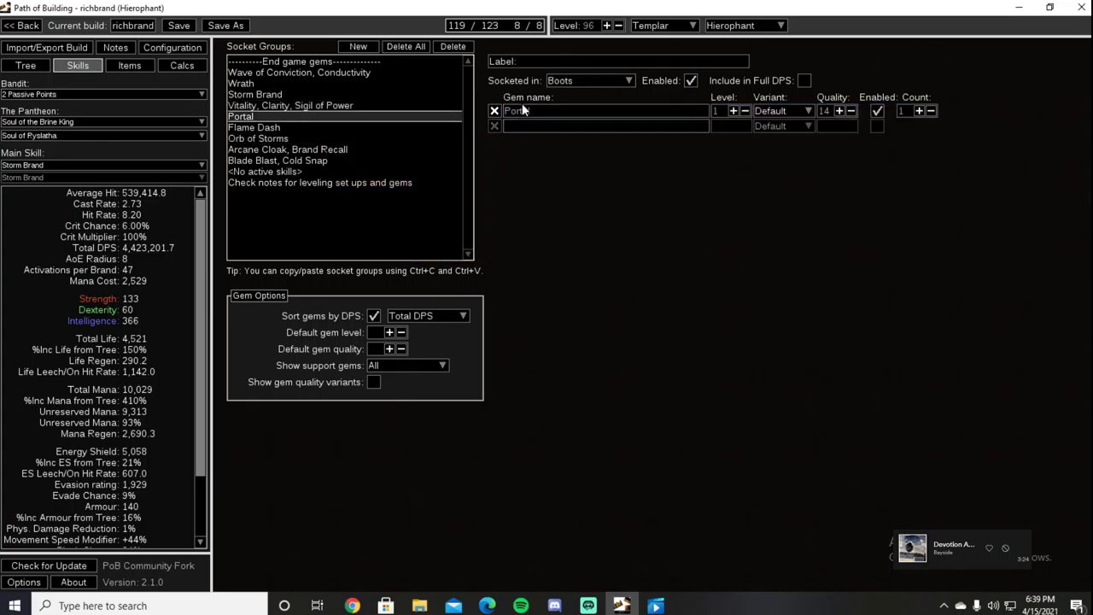
click(260, 127)
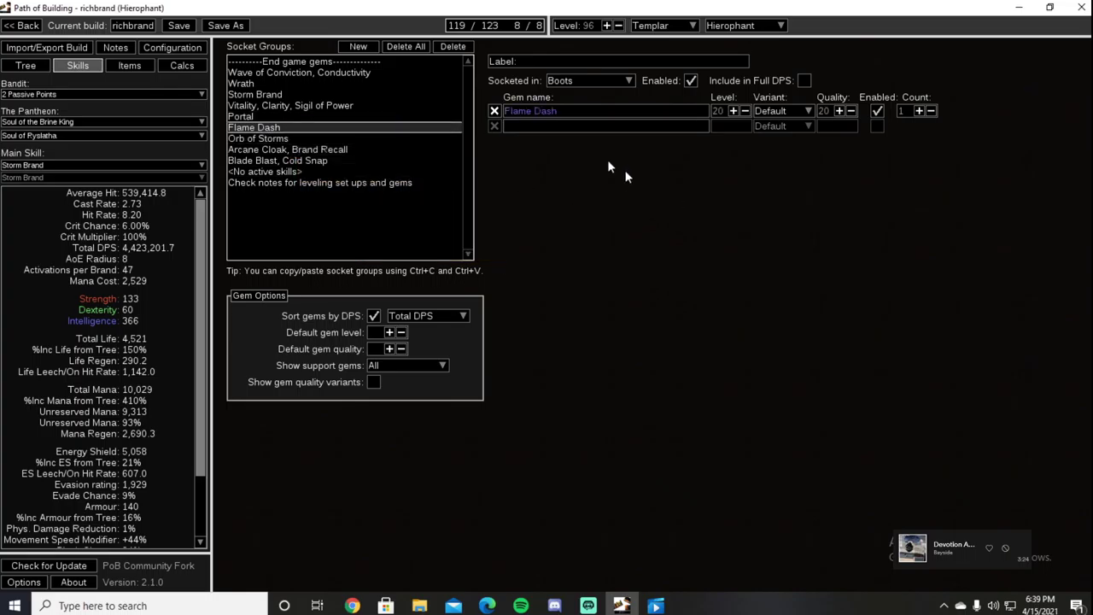
click(254, 139)
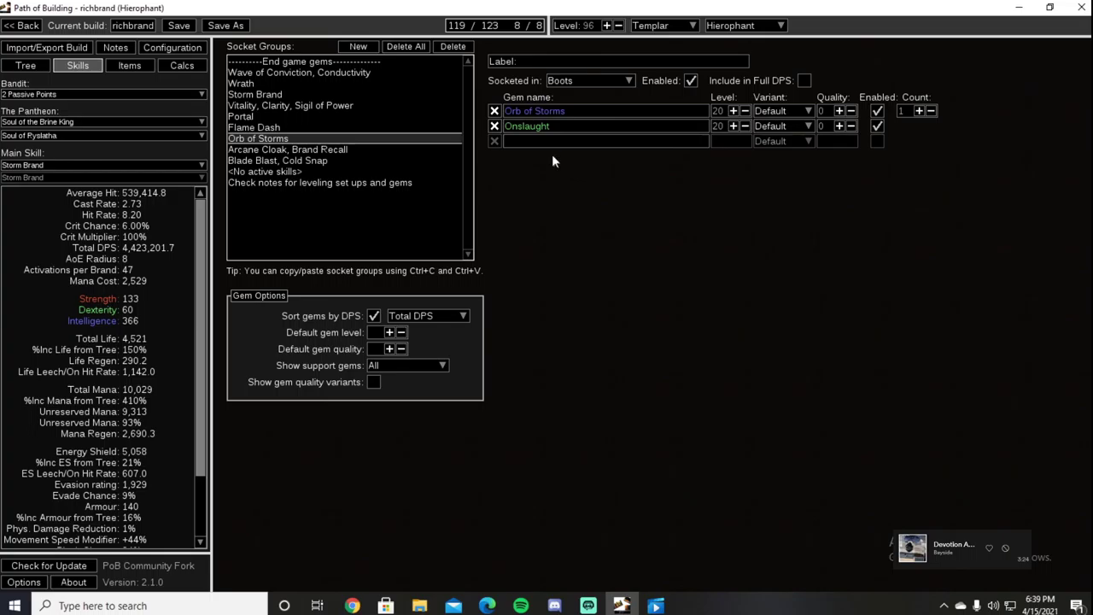
Review the gem links of the Arcane Cloak and Brand Recall, Blade Blast and Cold Snap, and Wave of Conviction and Conductivity groups.
click(375, 149)
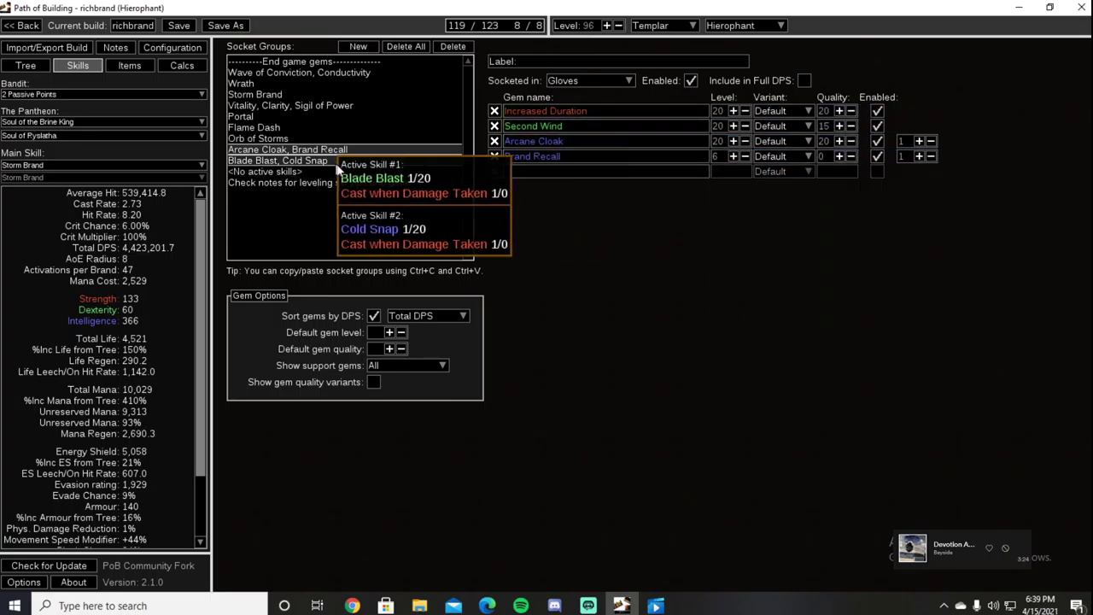
click(338, 160)
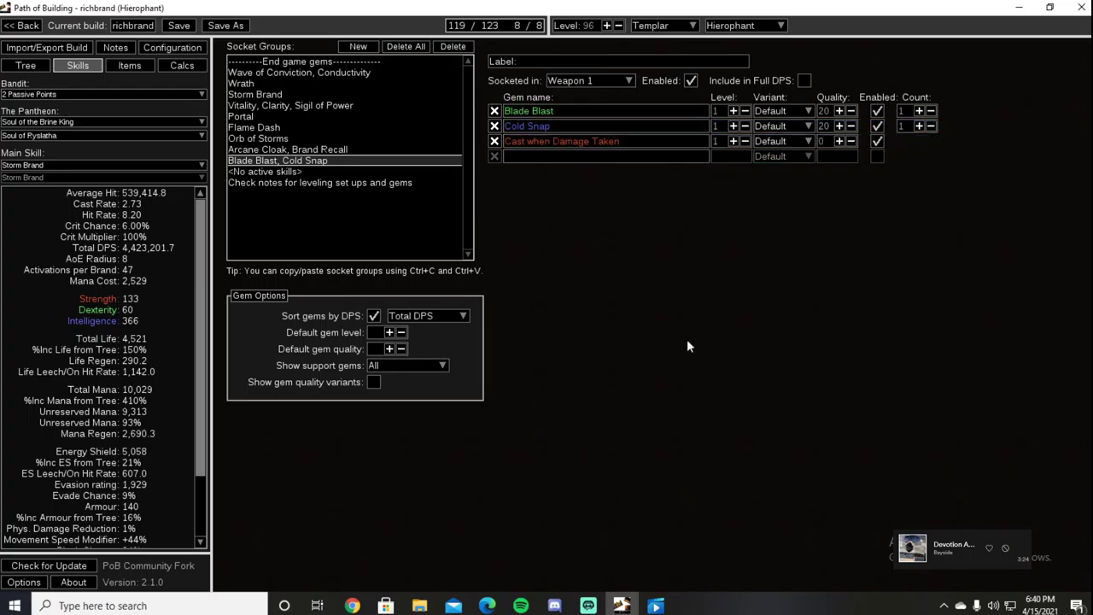
click(333, 74)
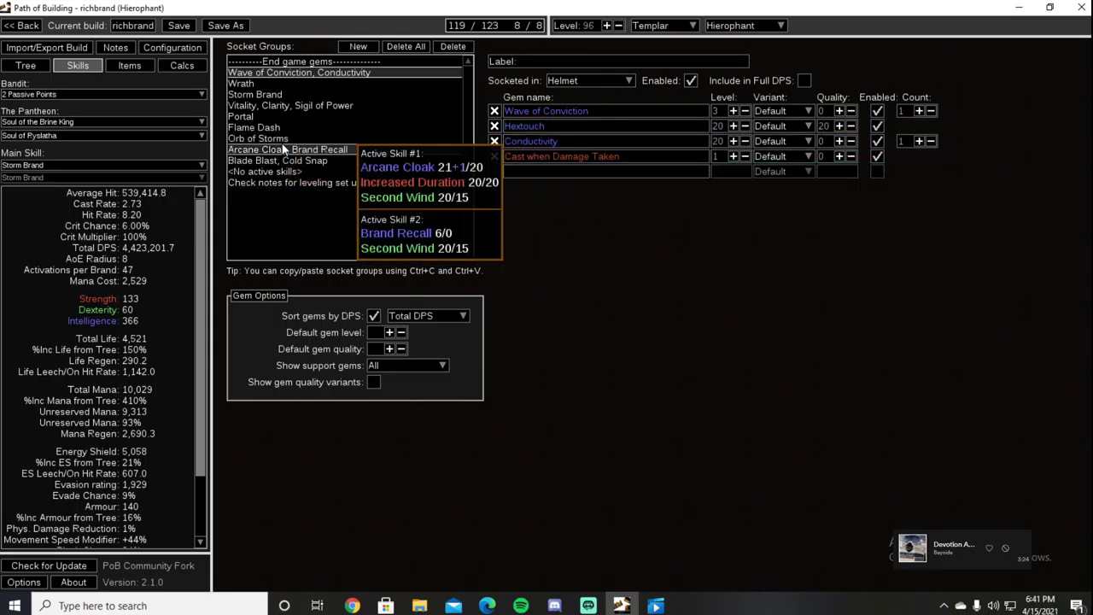
Go back through the Portal, aura and Storm Brand socket groups and examine the Wrath gem socketed in Ring 2.
click(275, 117)
click(282, 107)
click(276, 96)
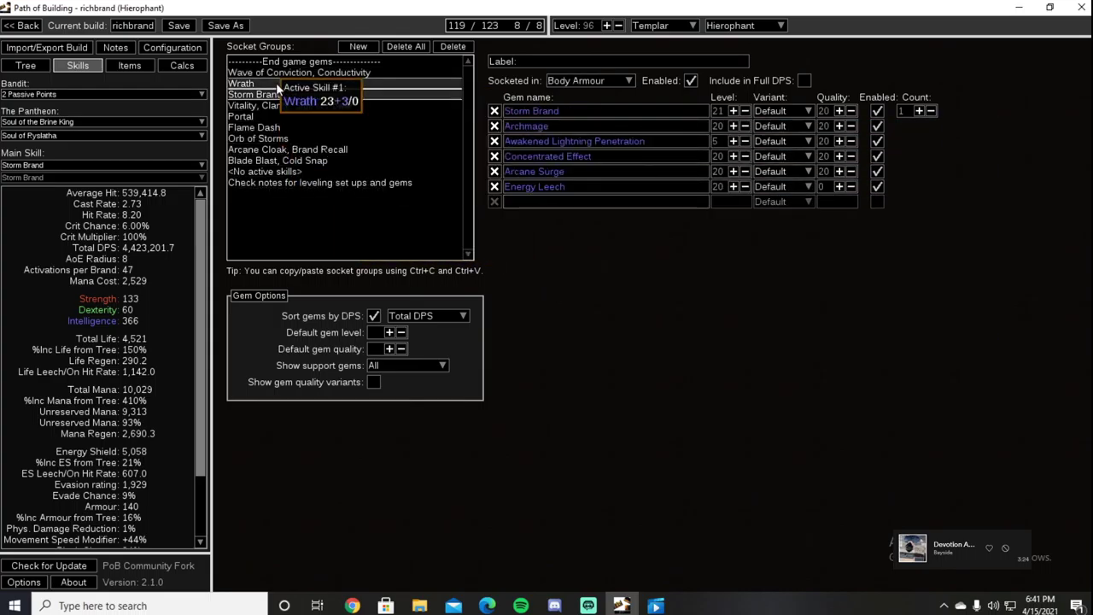
click(273, 84)
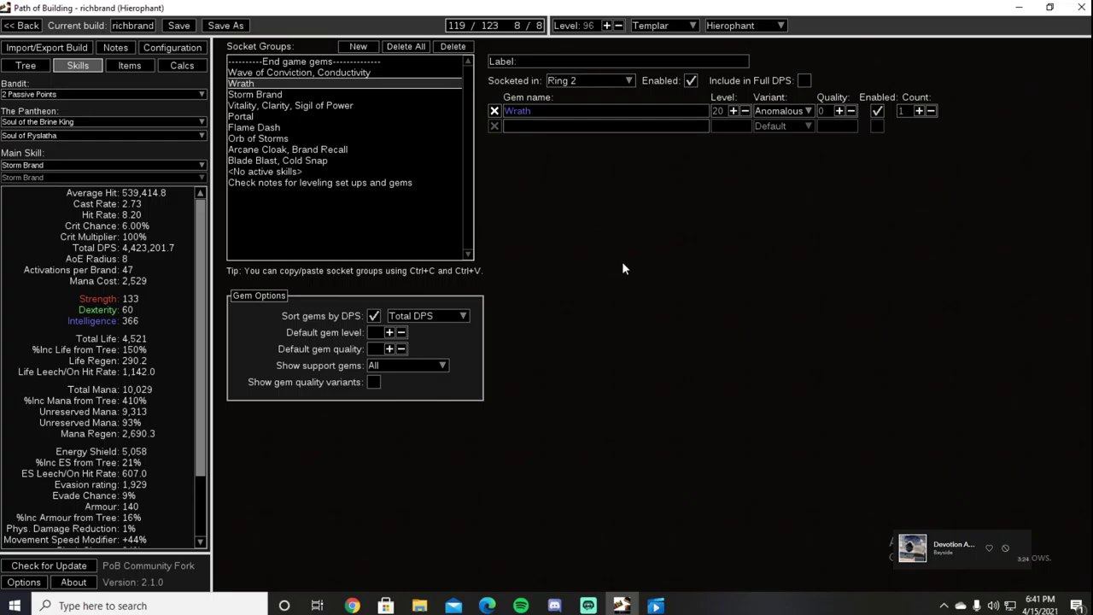
mouse_move(523, 123)
Show the end game with uniques item set and inspect its equipped rings, helmet, Cloak of Defiance, Atziri's Foible and flasks.
click(115, 68)
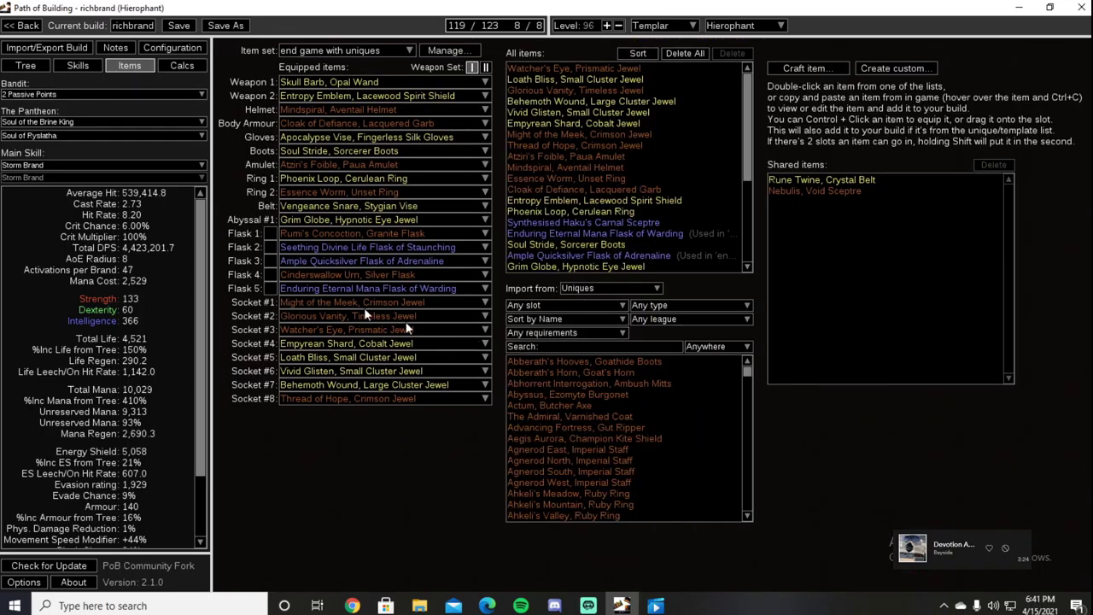
mouse_move(381, 195)
mouse_move(365, 220)
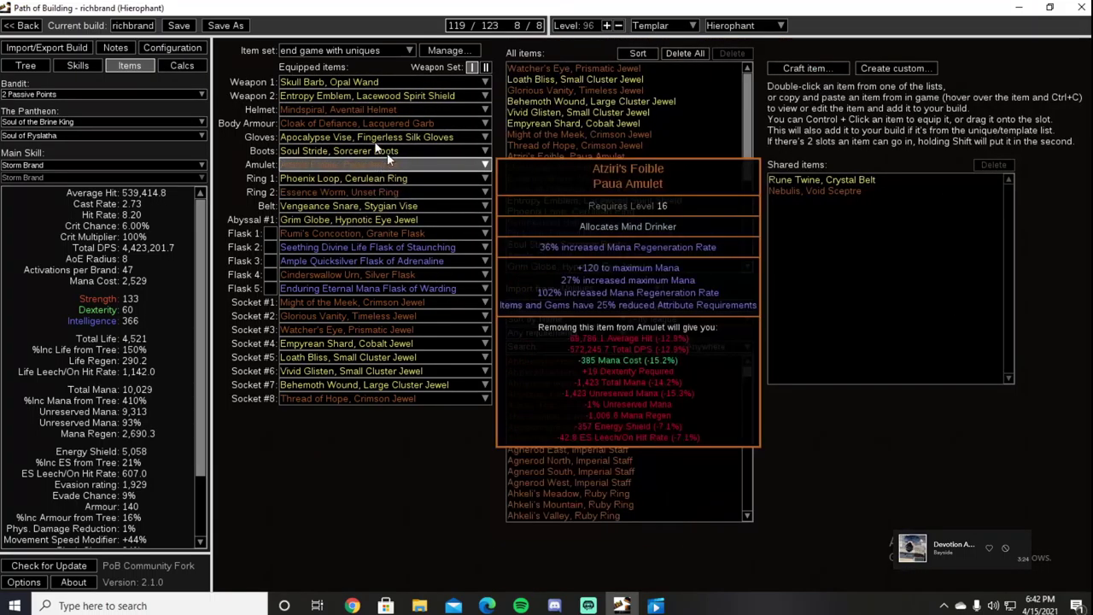
mouse_move(339, 107)
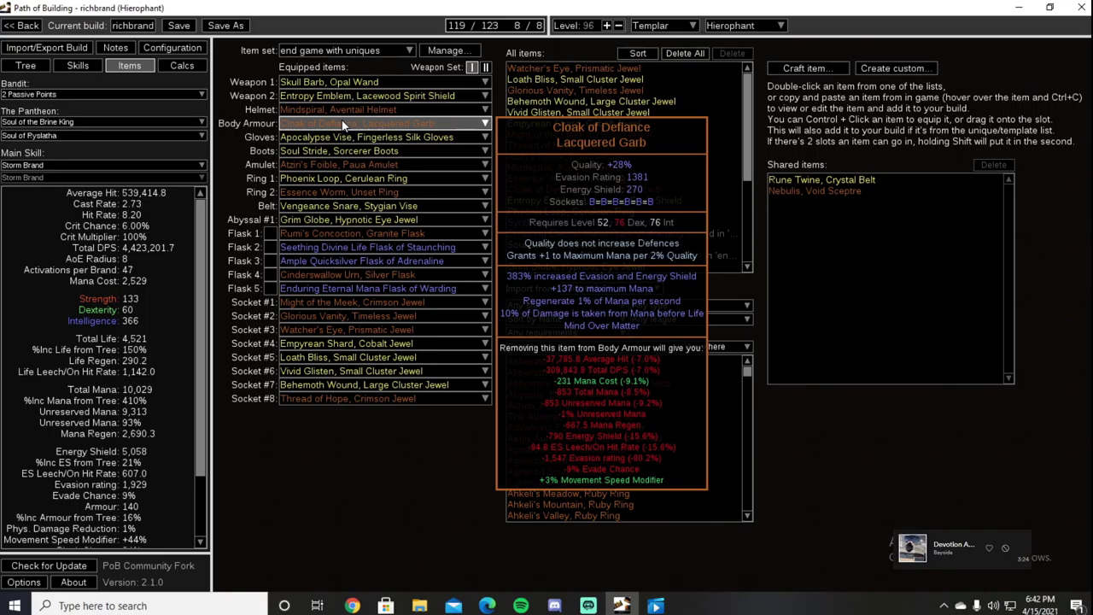
mouse_move(342, 164)
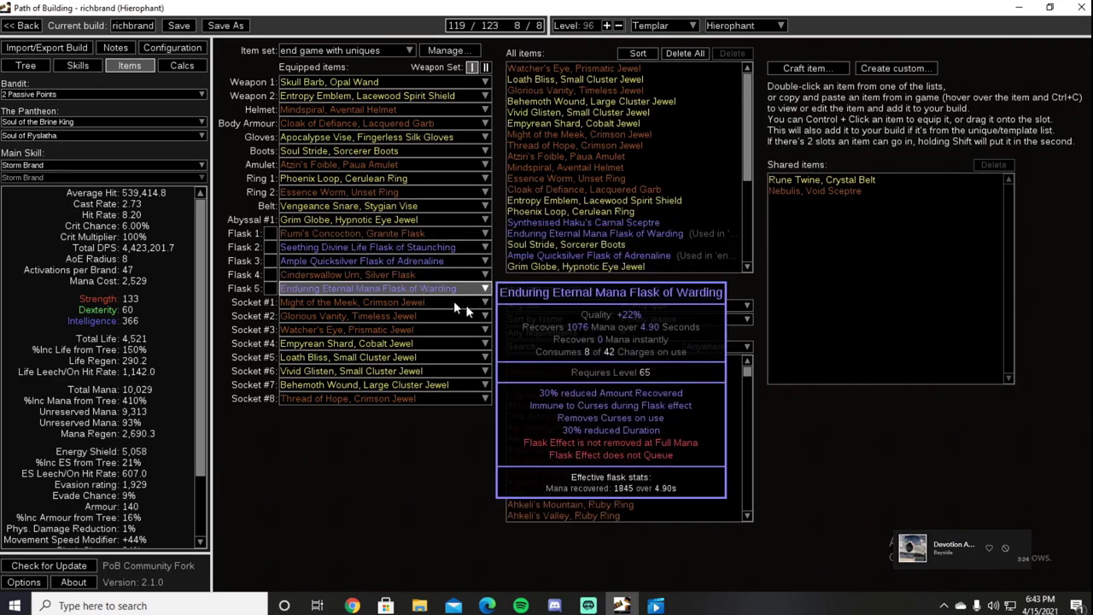
Reopen the build notes and read through the leveling gems, enchants, anoint and unique alternatives to the end.
click(119, 53)
scroll(500, 261, down, 15)
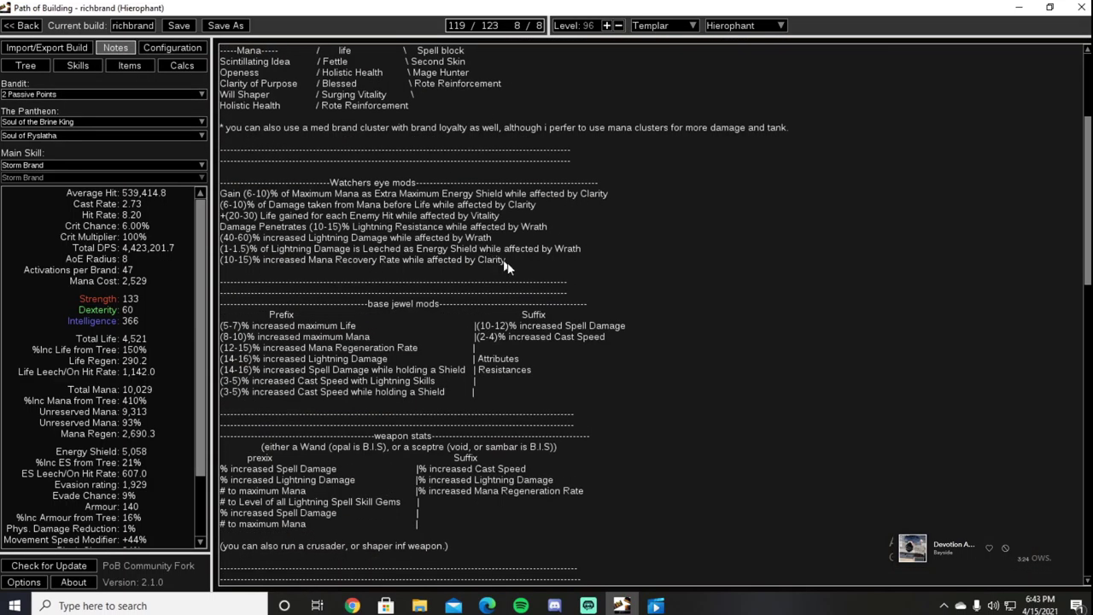
scroll(564, 380, down, 6)
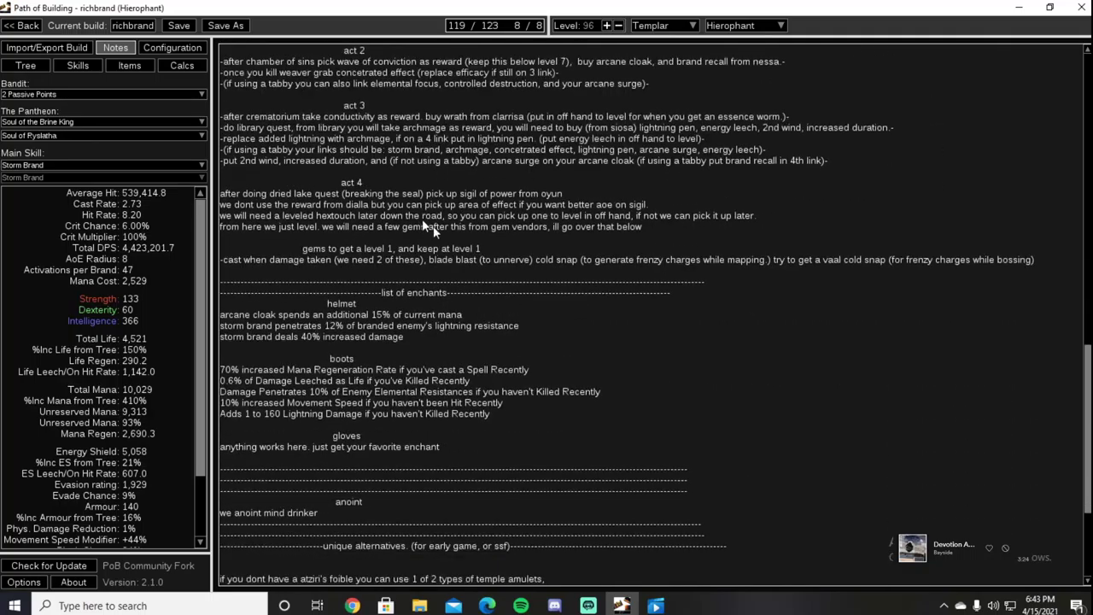
scroll(534, 405, up, 4)
scroll(534, 406, down, 12)
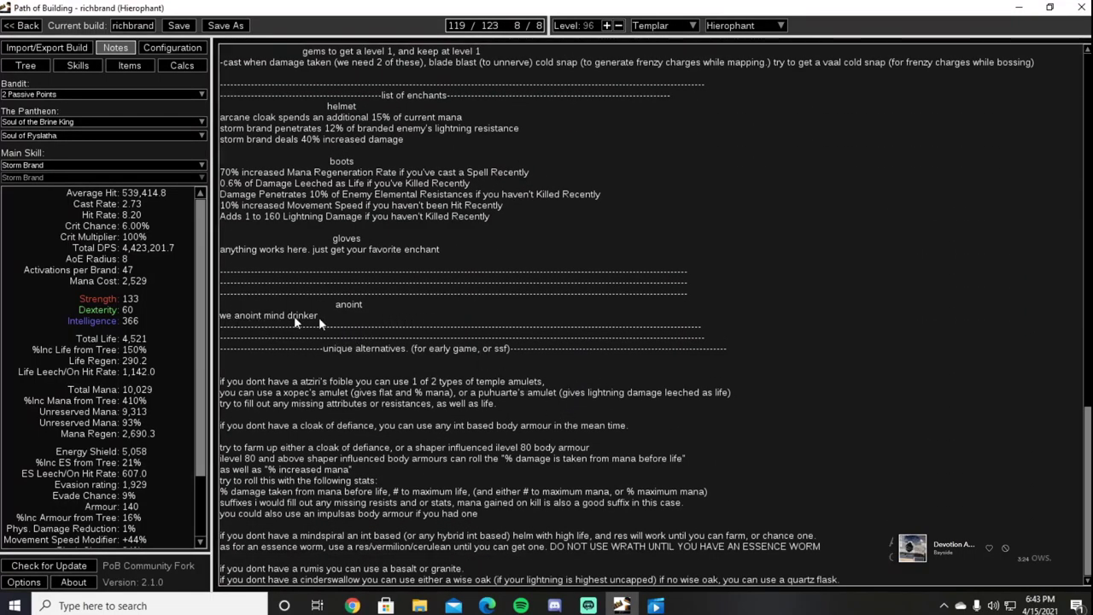
scroll(399, 278, up, 4)
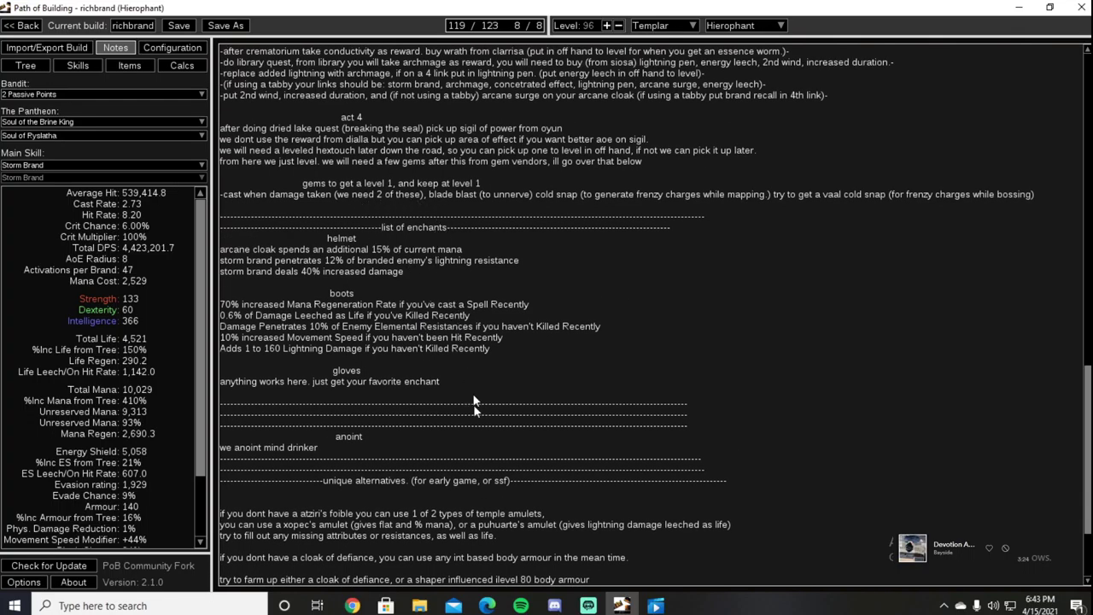
scroll(473, 404, down, 4)
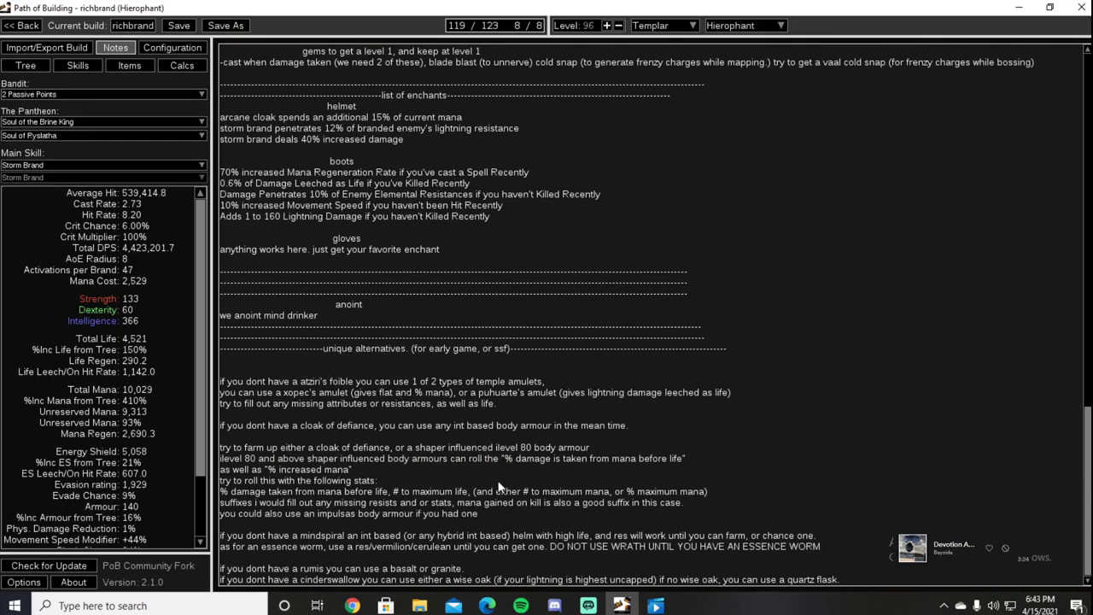
Go back up the notes to review the bandit choice, weapon stats and jewel mod sections.
scroll(535, 403, up, 10)
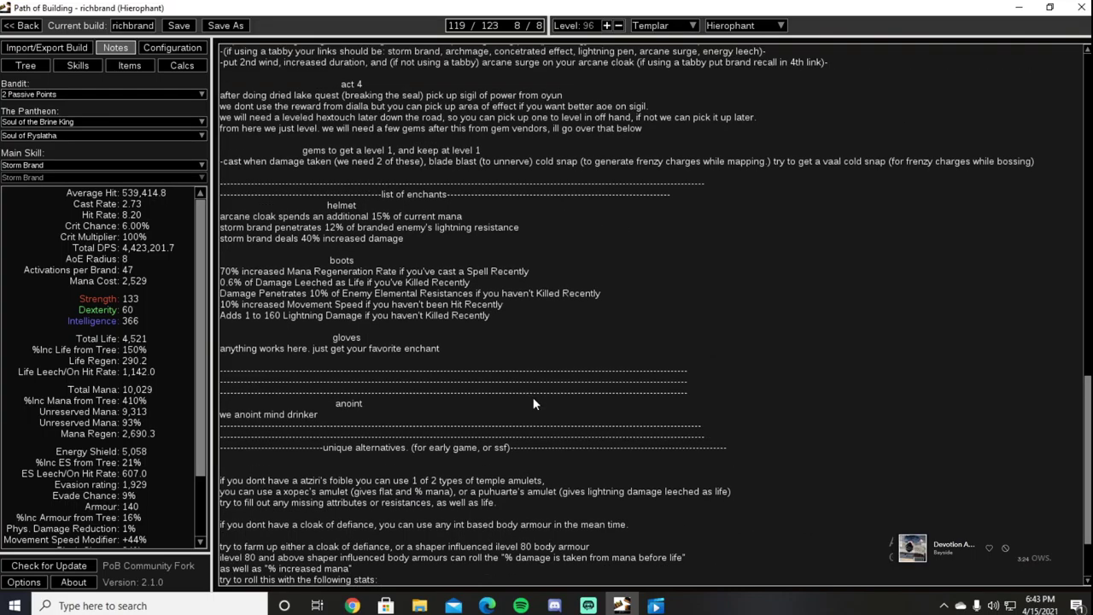
scroll(537, 401, up, 1)
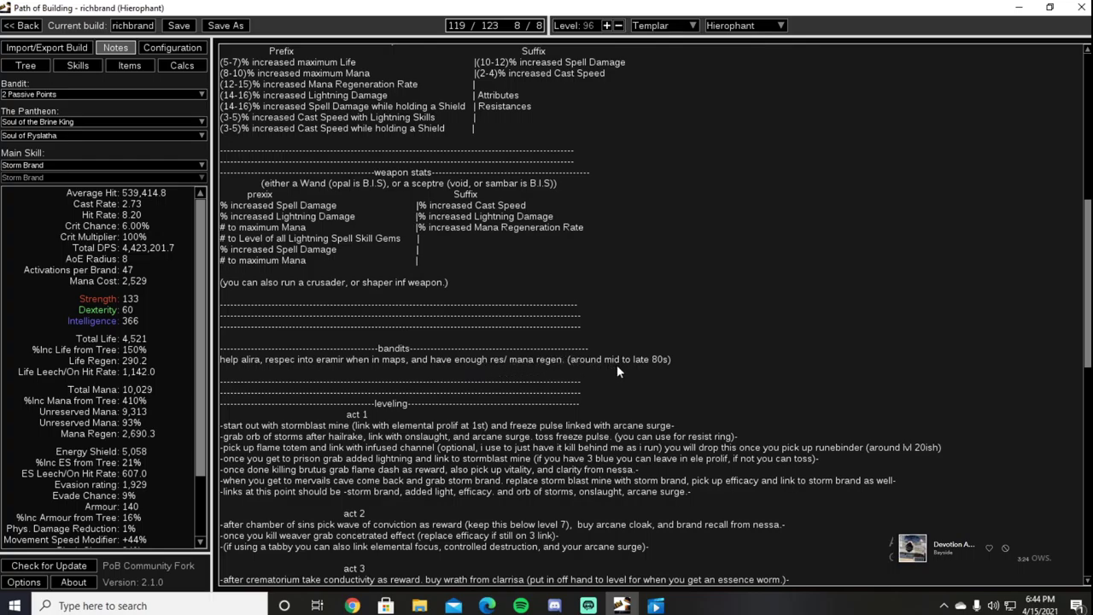
scroll(618, 376, up, 6)
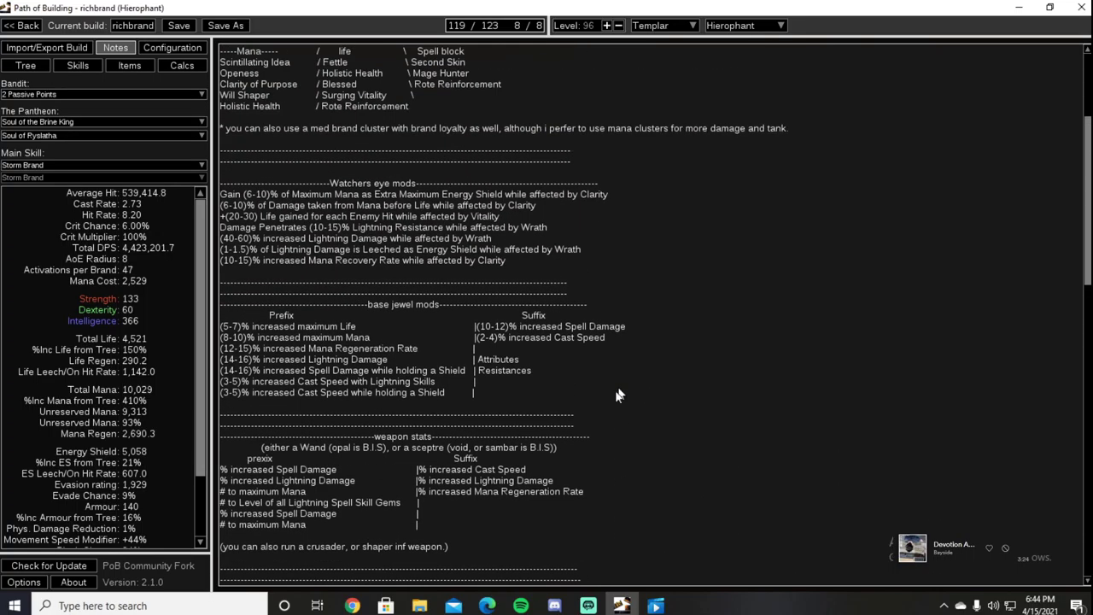
Read the base jewel mods and the recommended weapon prefixes and suffixes in the build notes.
scroll(584, 413, down, 2)
scroll(448, 407, up, 2)
scroll(446, 388, down, 2)
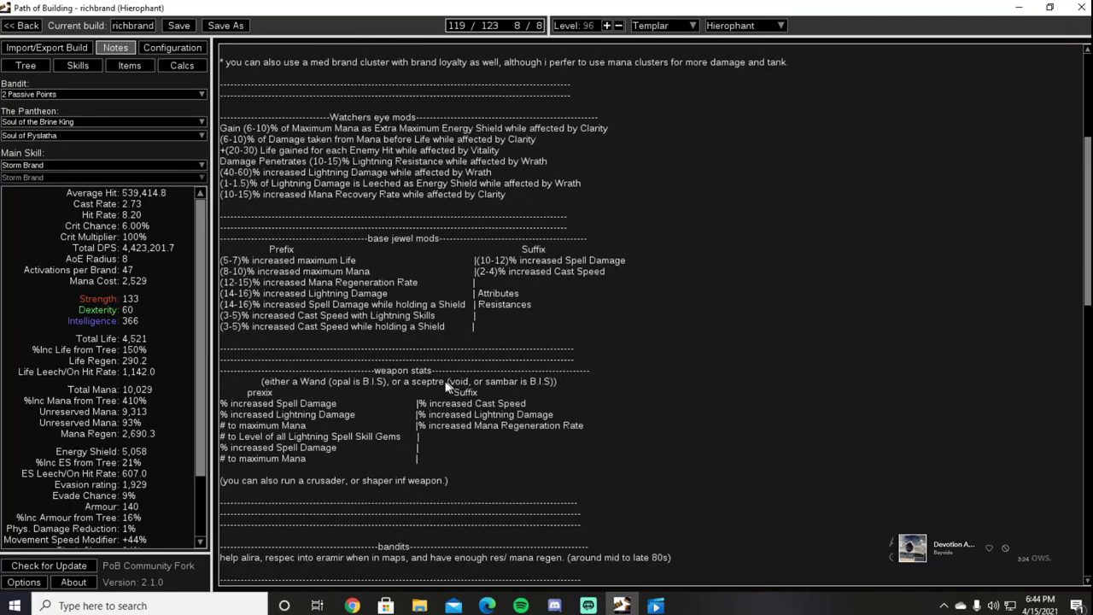
scroll(388, 333, up, 2)
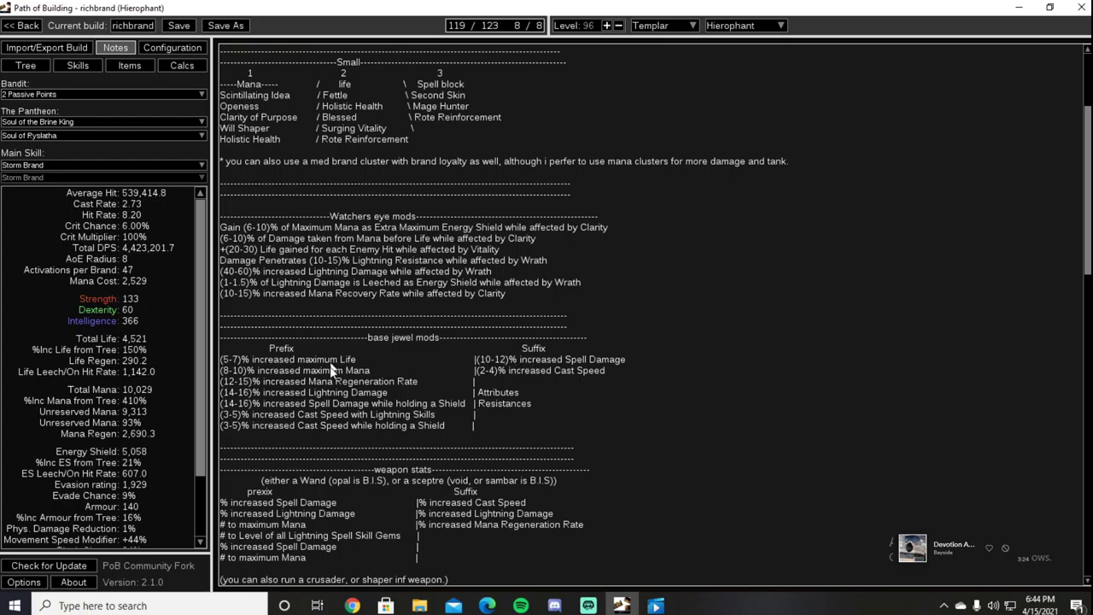
scroll(516, 401, down, 2)
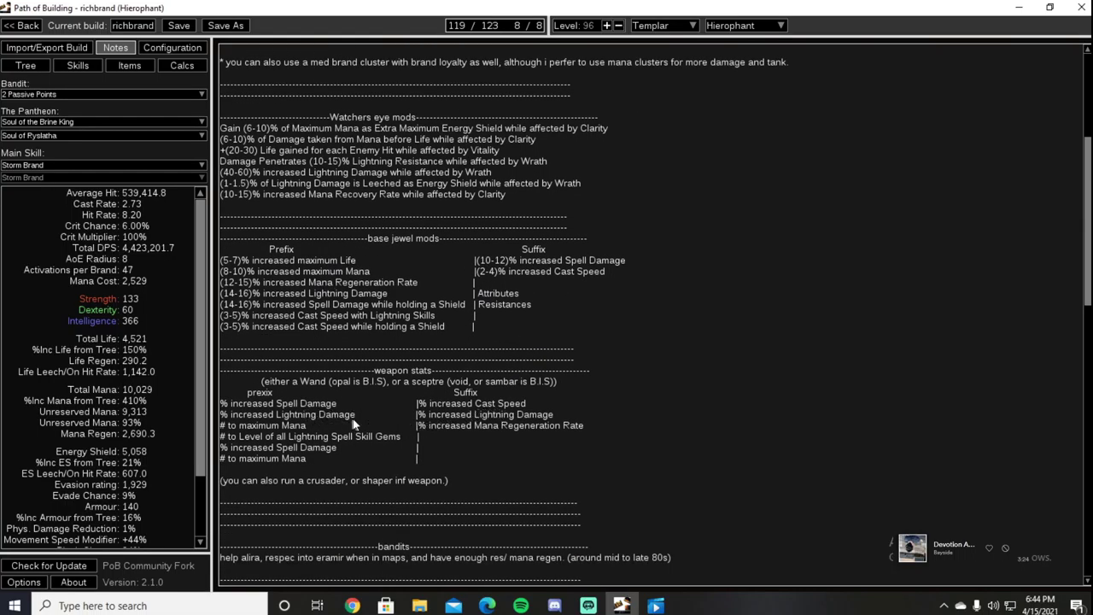
scroll(430, 400, down, 1)
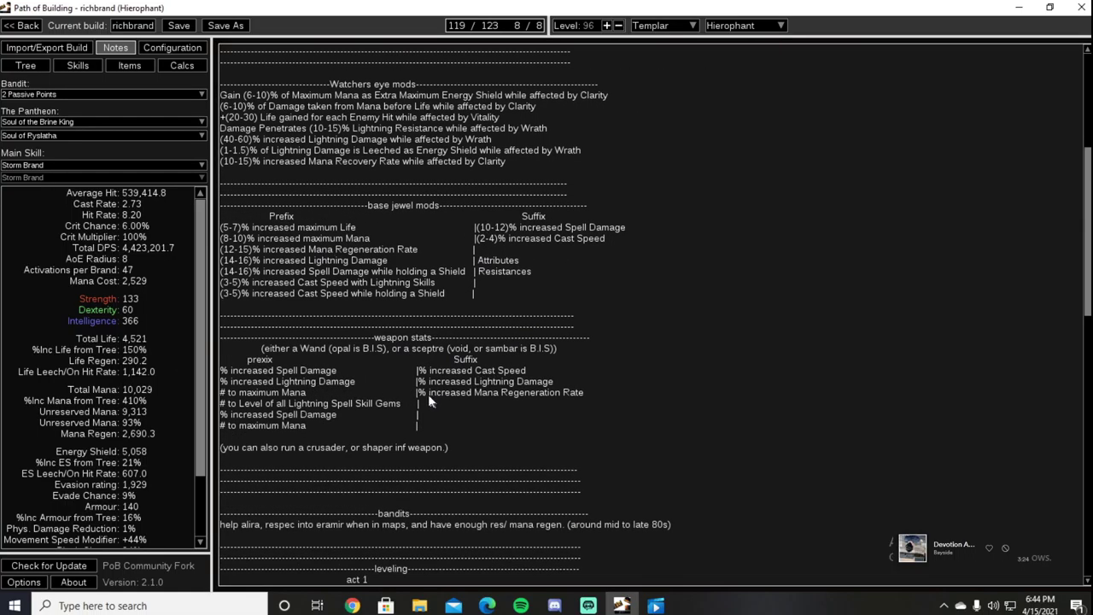
scroll(429, 400, down, 1)
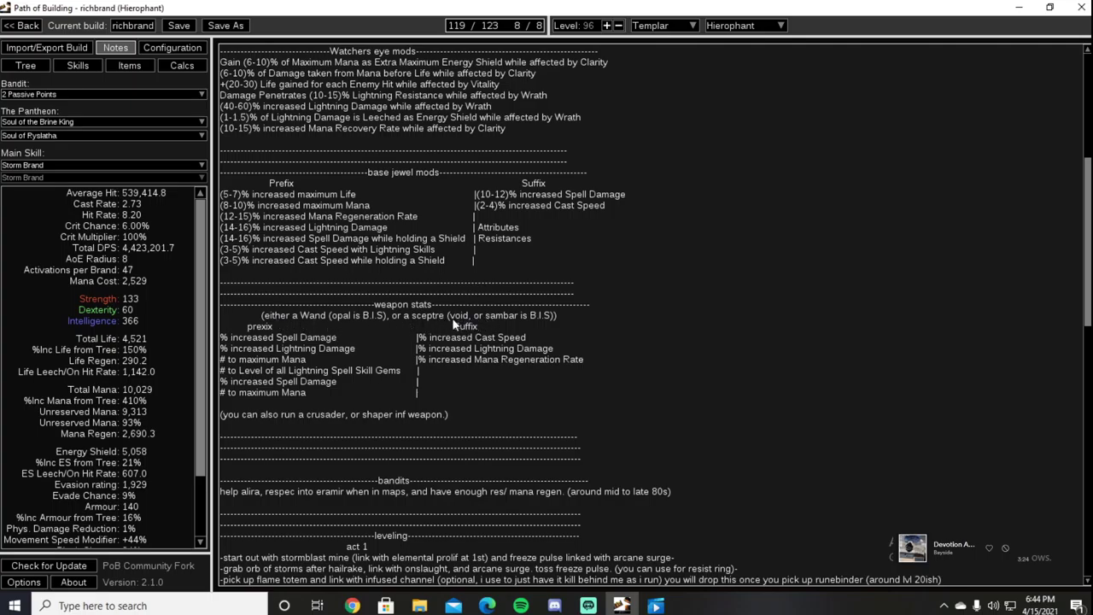
scroll(504, 388, down, 3)
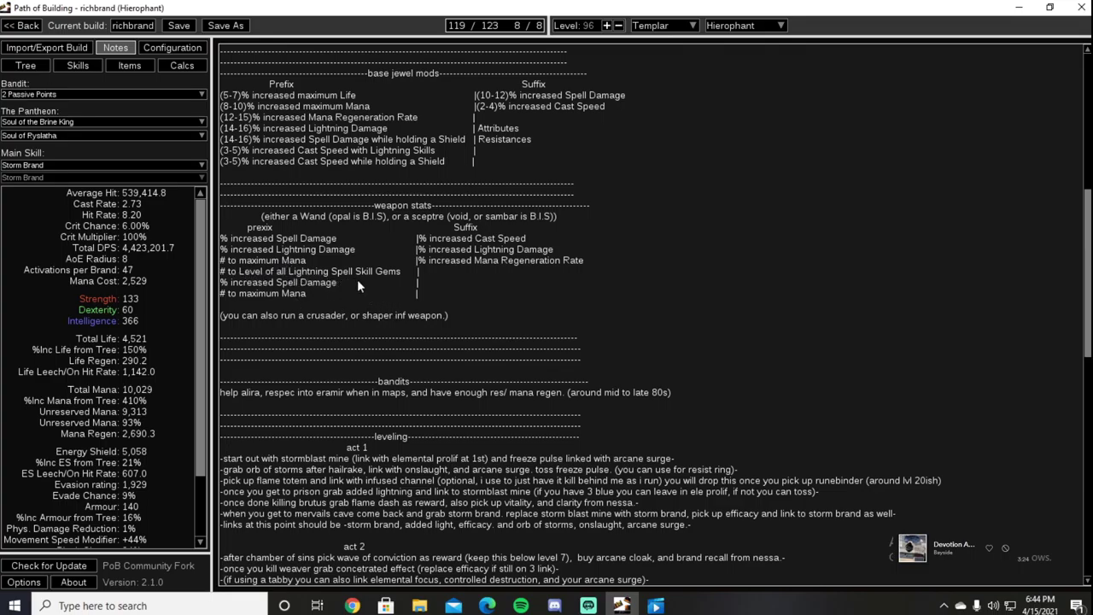
scroll(357, 282, down, 1)
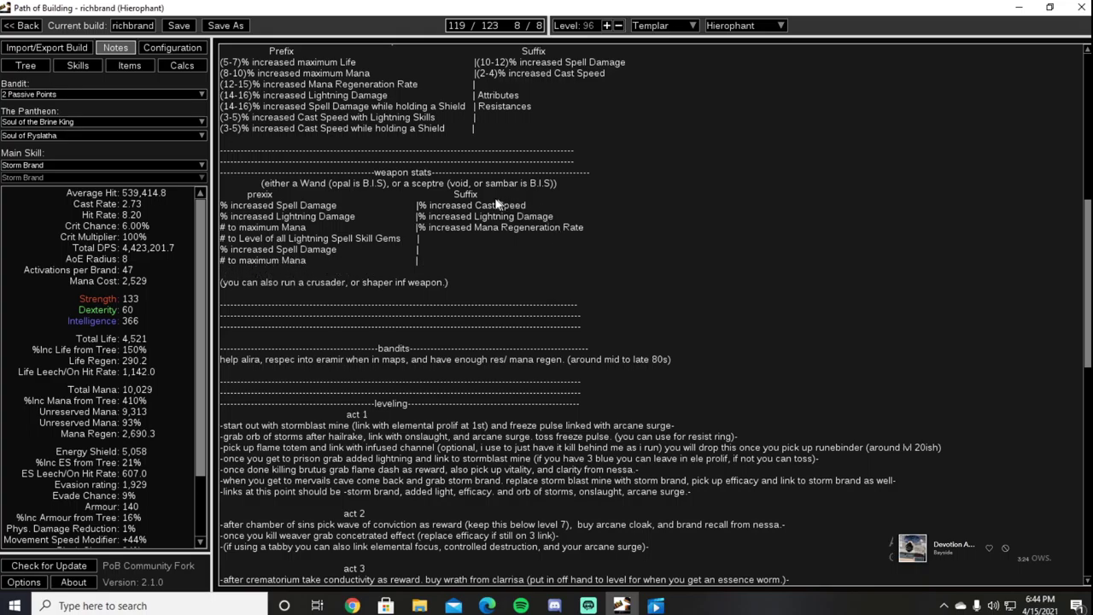
scroll(499, 209, up, 1)
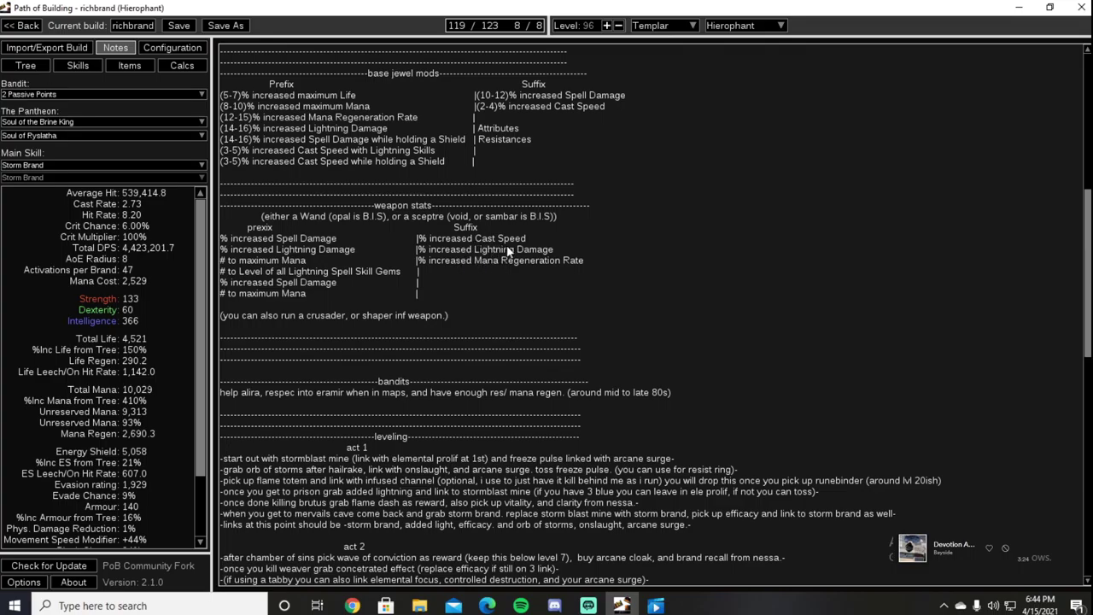
scroll(646, 355, up, 2)
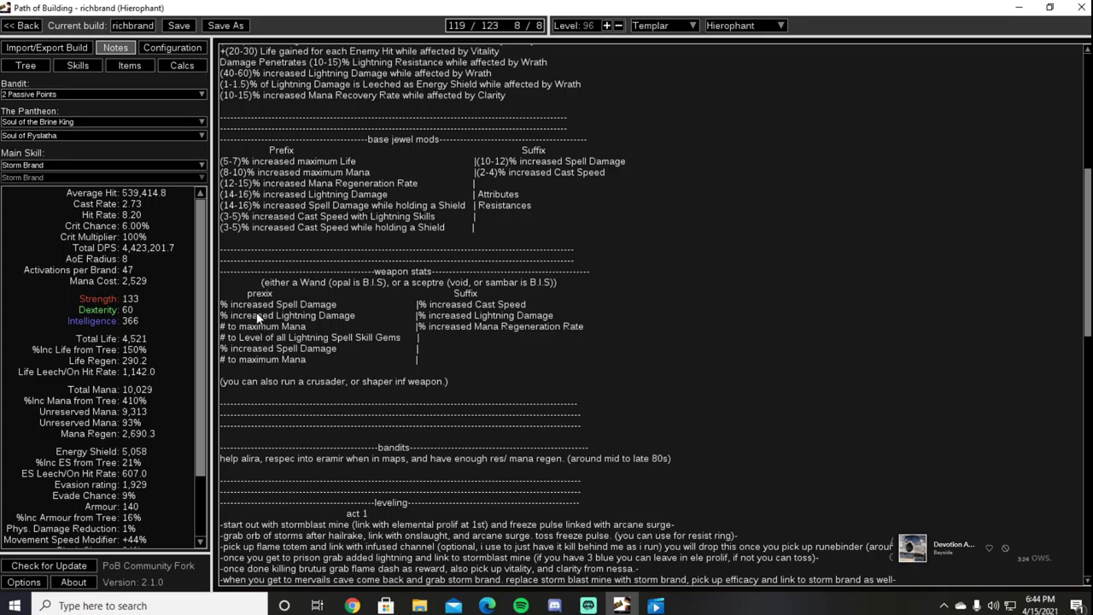
scroll(324, 314, up, 2)
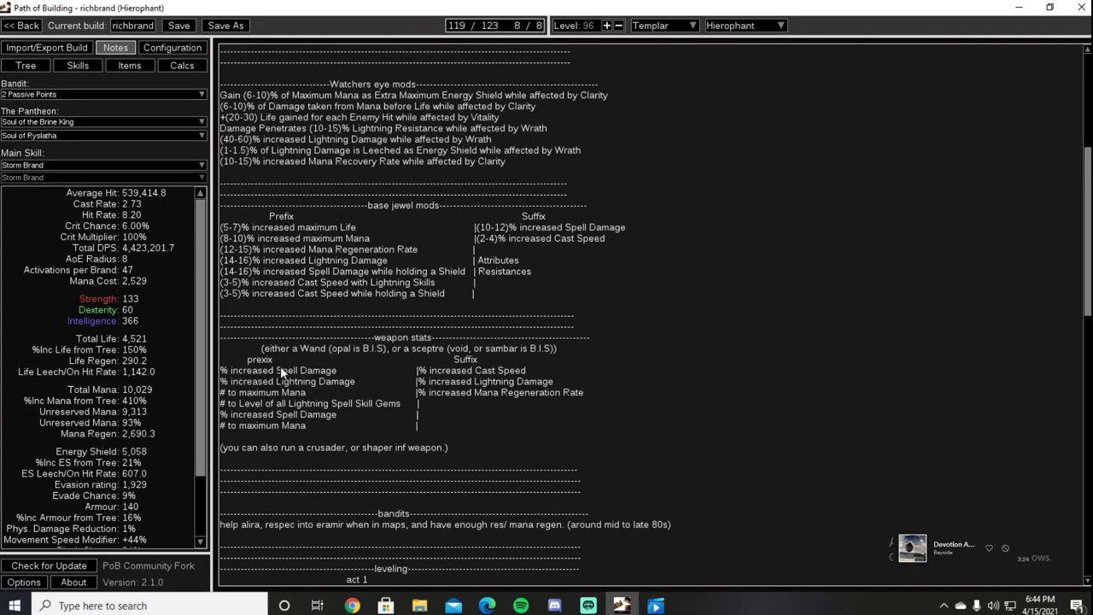
scroll(291, 384, up, 2)
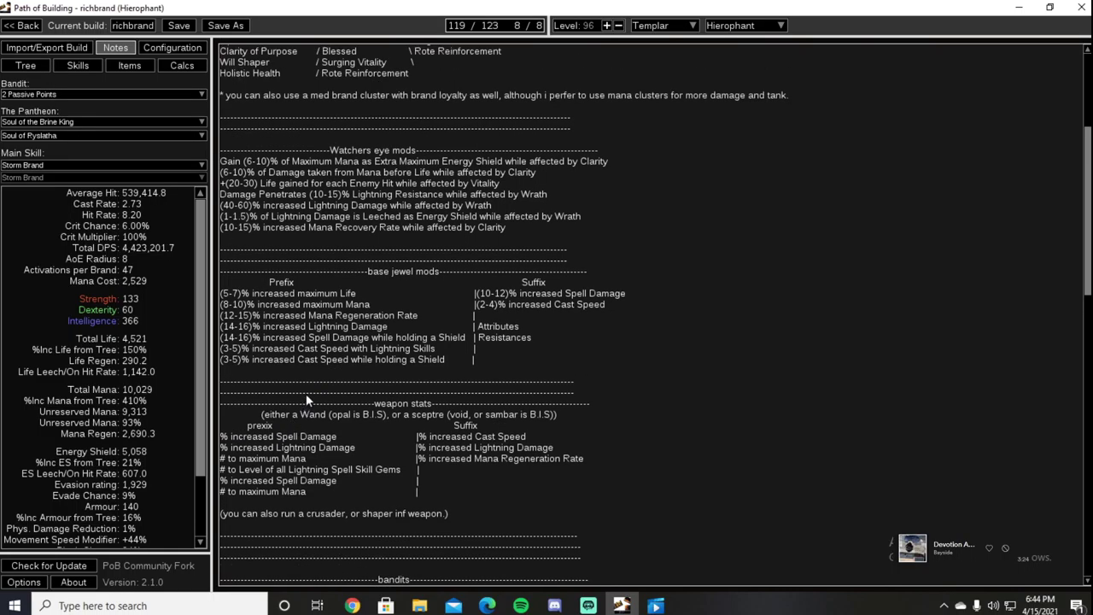
Review the large and small cluster jewel notables and the Watcher's Eye mods in the build notes.
scroll(367, 440, up, 7)
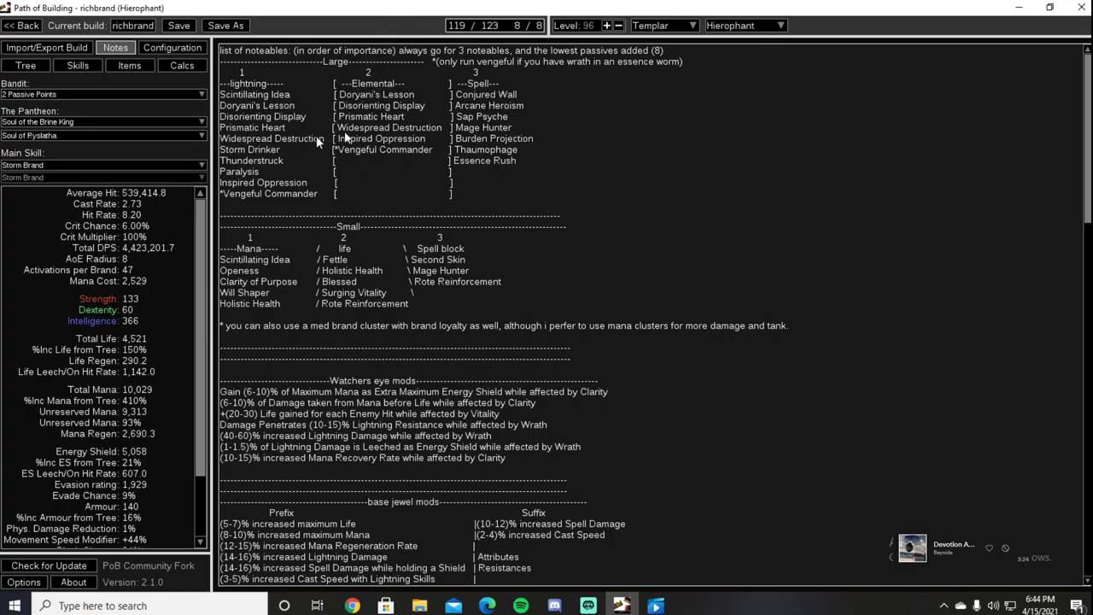
scroll(427, 342, down, 3)
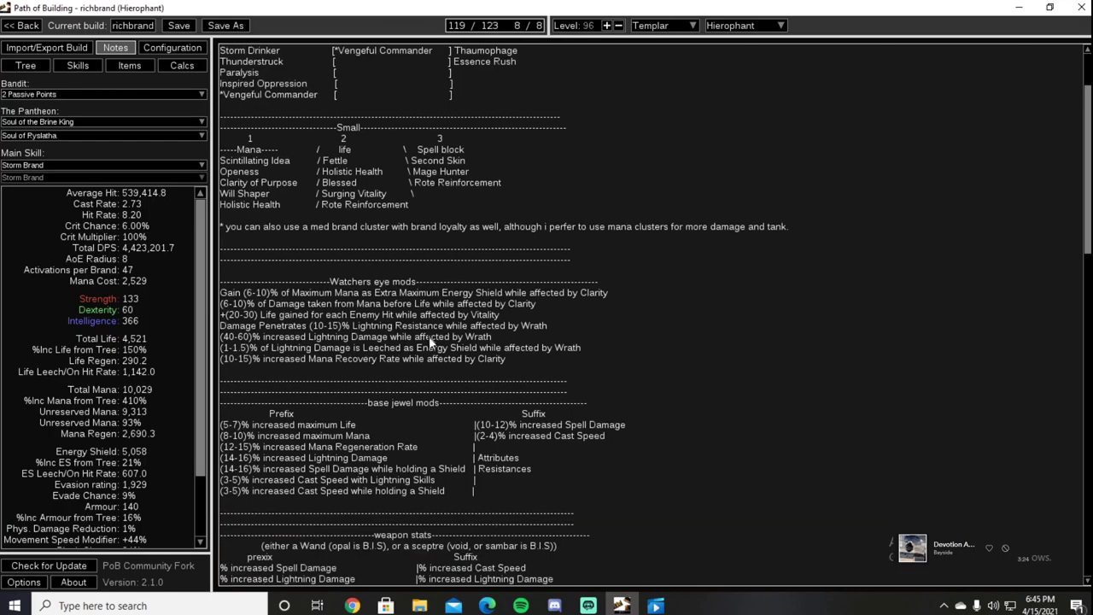
scroll(403, 316, down, 1)
scroll(404, 316, up, 4)
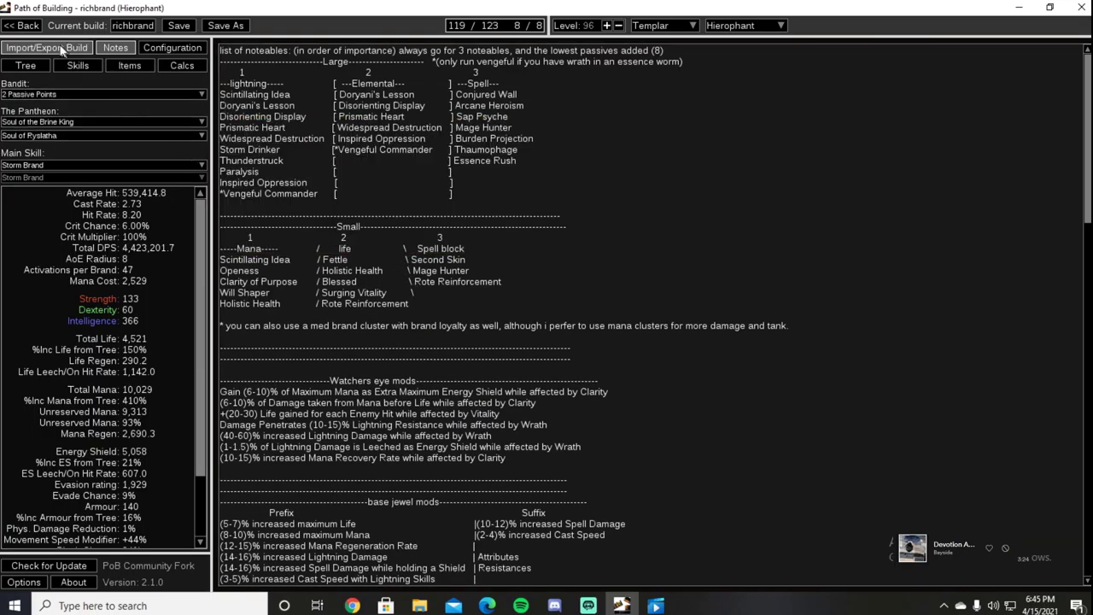
Inspect the equipped gloves, boots and Ring 1 in the end game with uniques item set.
click(129, 65)
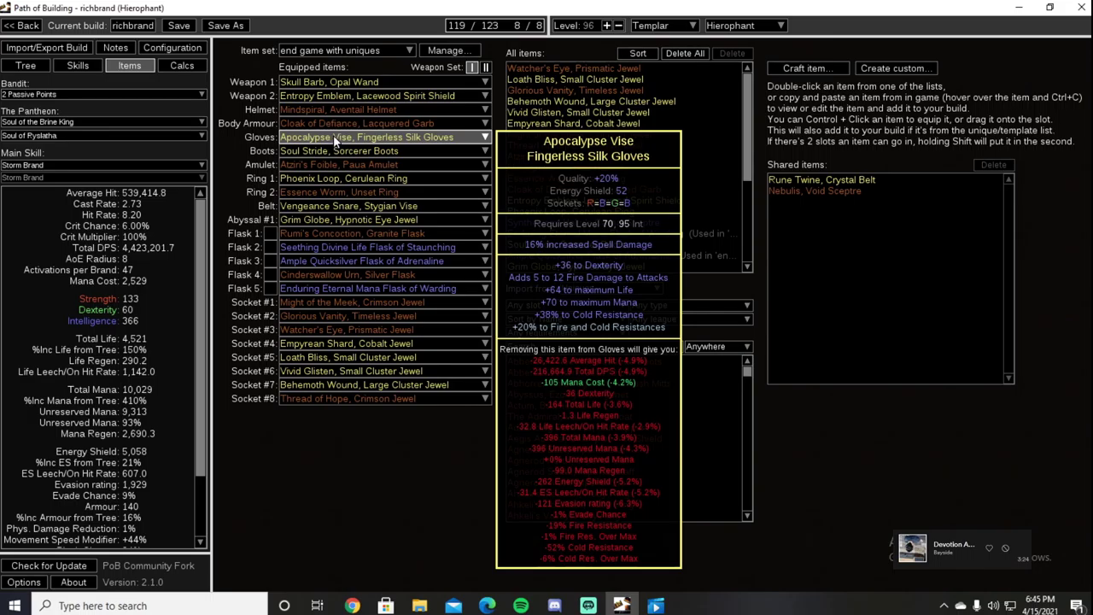
mouse_move(337, 151)
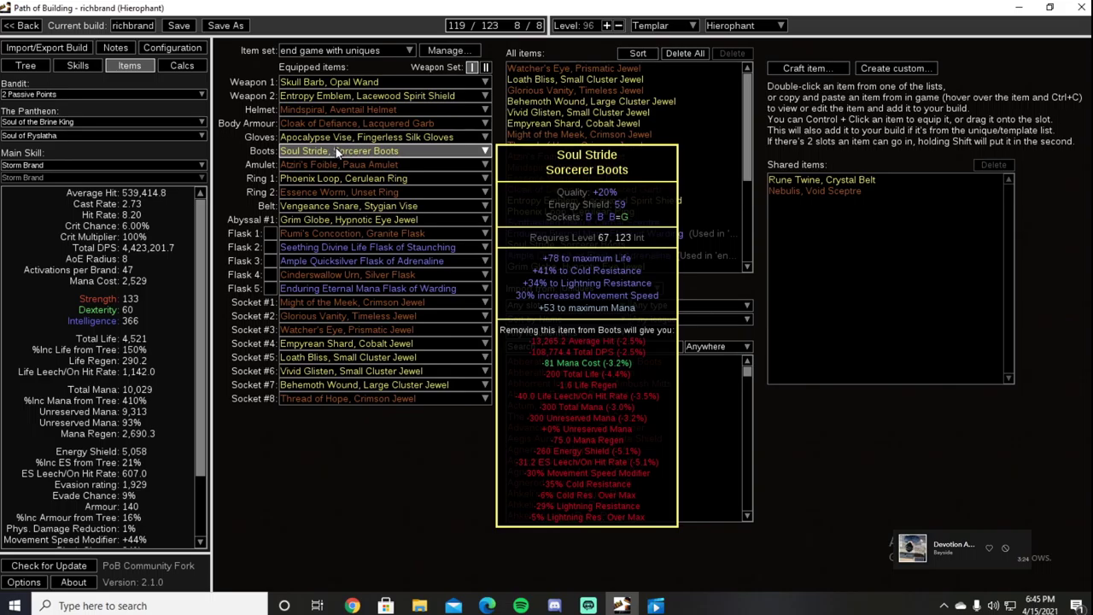
mouse_move(339, 180)
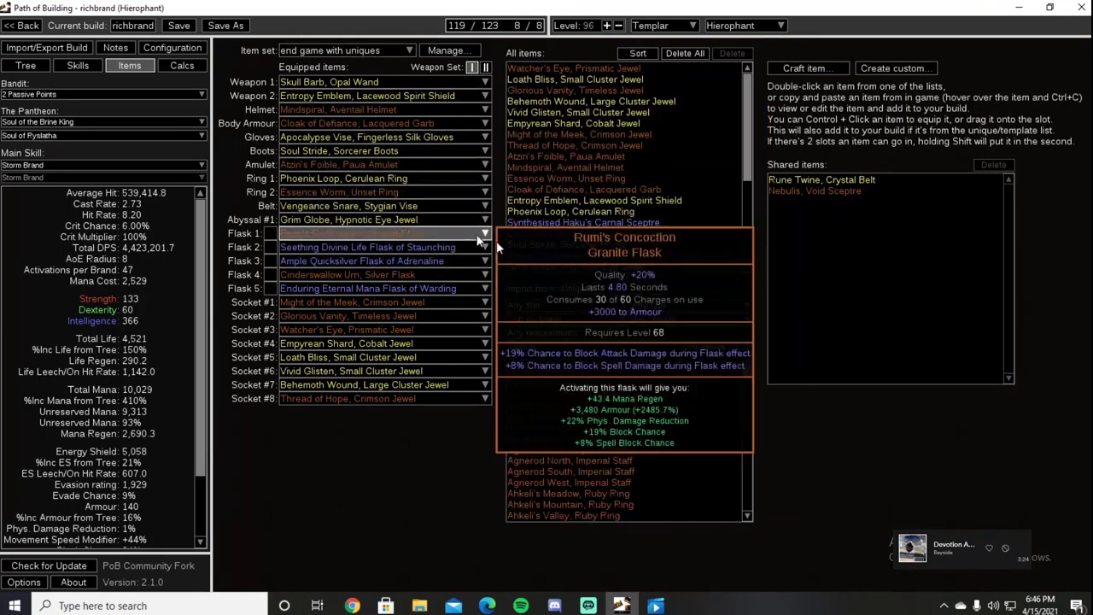
Restore the Enduring Eternal Mana Flask of Warding in the Flask 5 slot.
scroll(390, 293, down, 1)
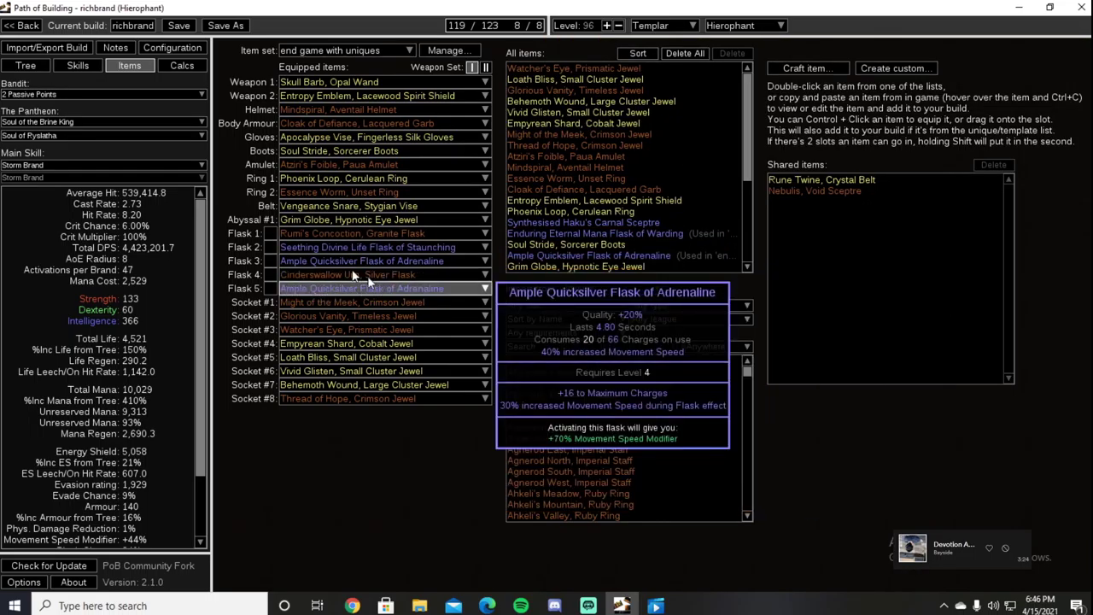
click(415, 290)
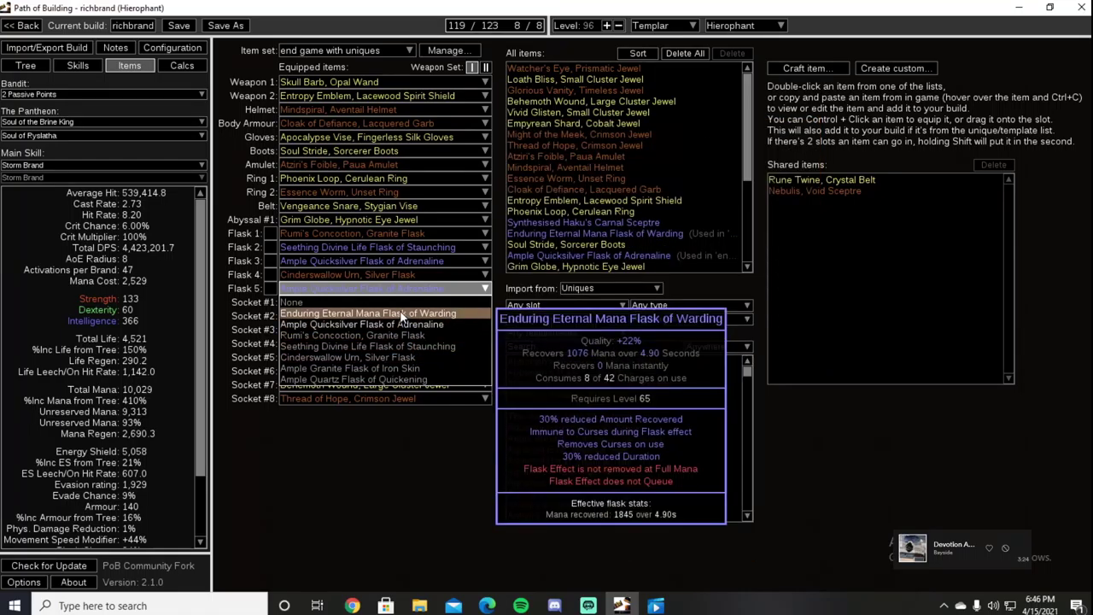
click(402, 313)
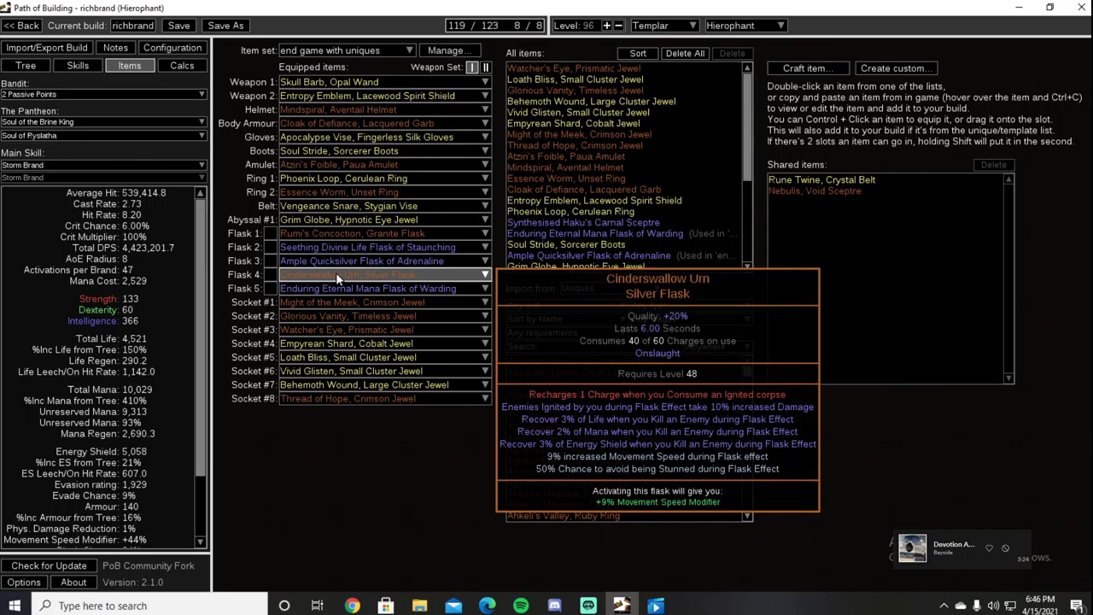
Inspect the equipped quicksilver and life flasks, and check the character's elemental and chaos resistances.
mouse_move(332, 261)
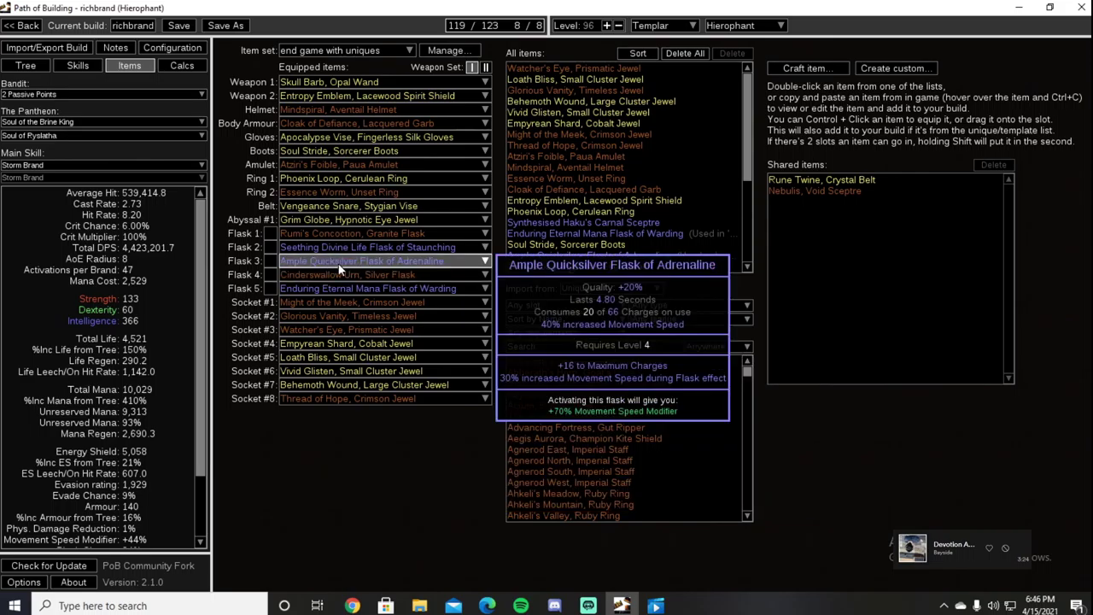
mouse_move(323, 242)
scroll(173, 421, down, 3)
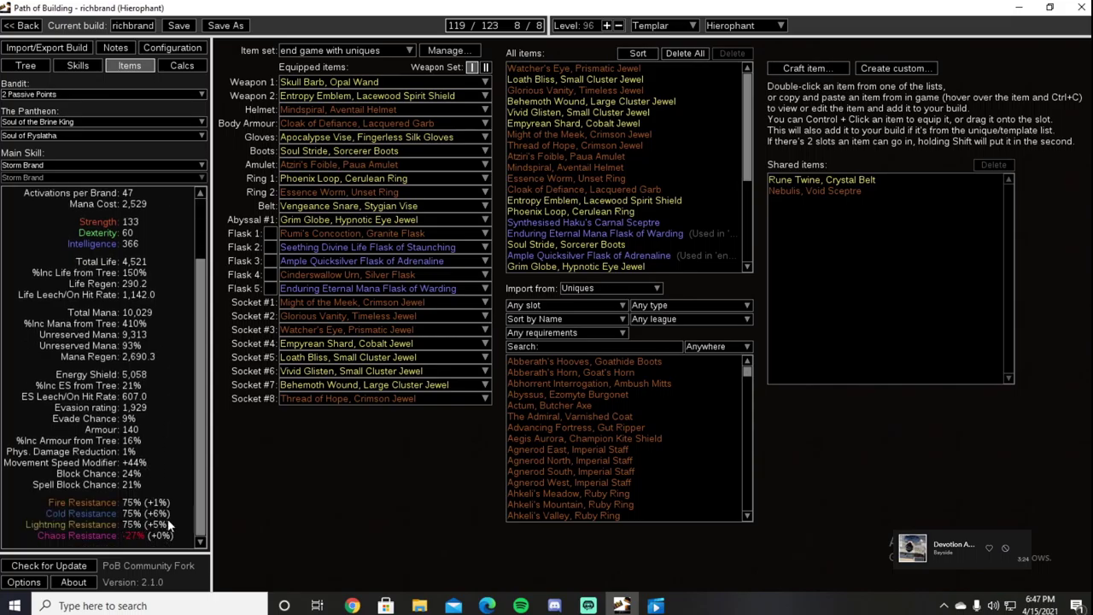
scroll(184, 419, up, 3)
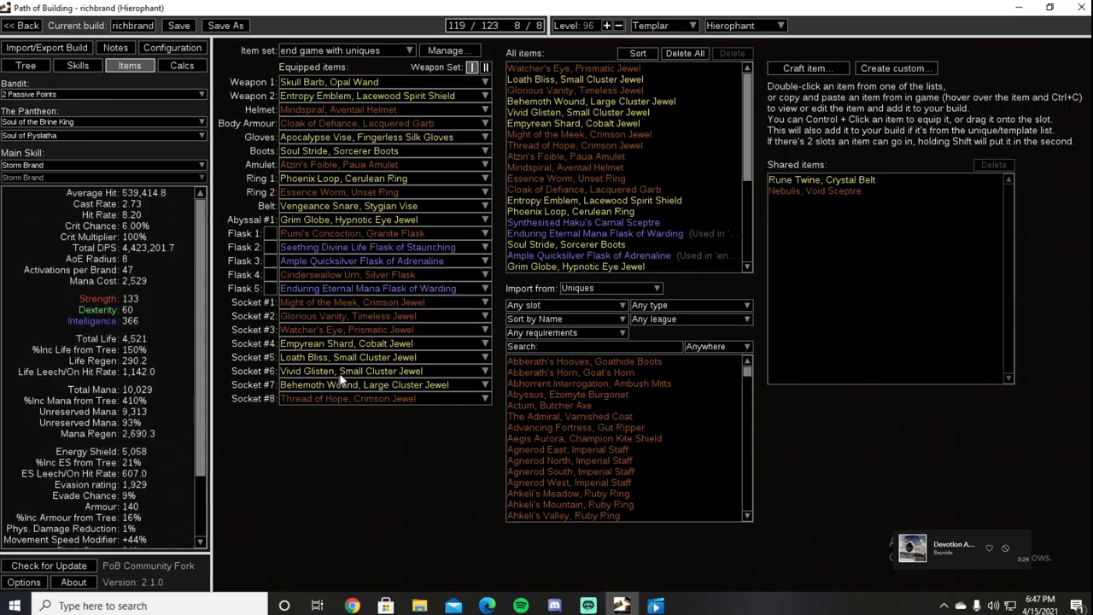
Equip Grim Globe in Socket #6, Ample Quicksilver Flask of Adrenaline in Flask 1 and Seething Divine Life Flask of Staunching in Flask 4.
scroll(337, 374, down, 3)
scroll(341, 274, down, 2)
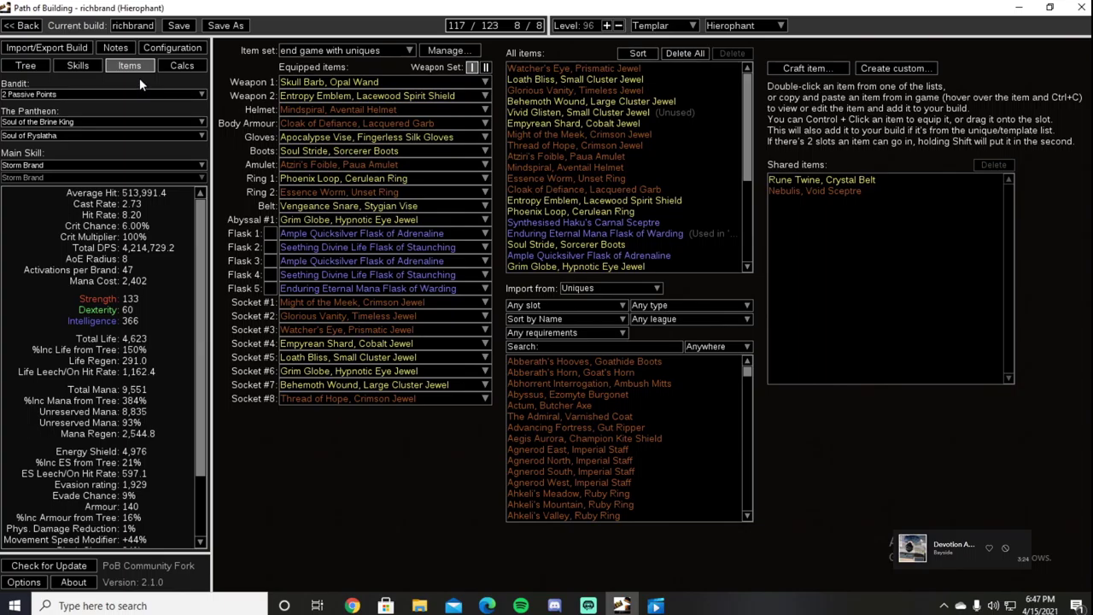
Look over the level 96 passive tree's allocated paths and jewel radii, checking back against the equipped items.
click(26, 65)
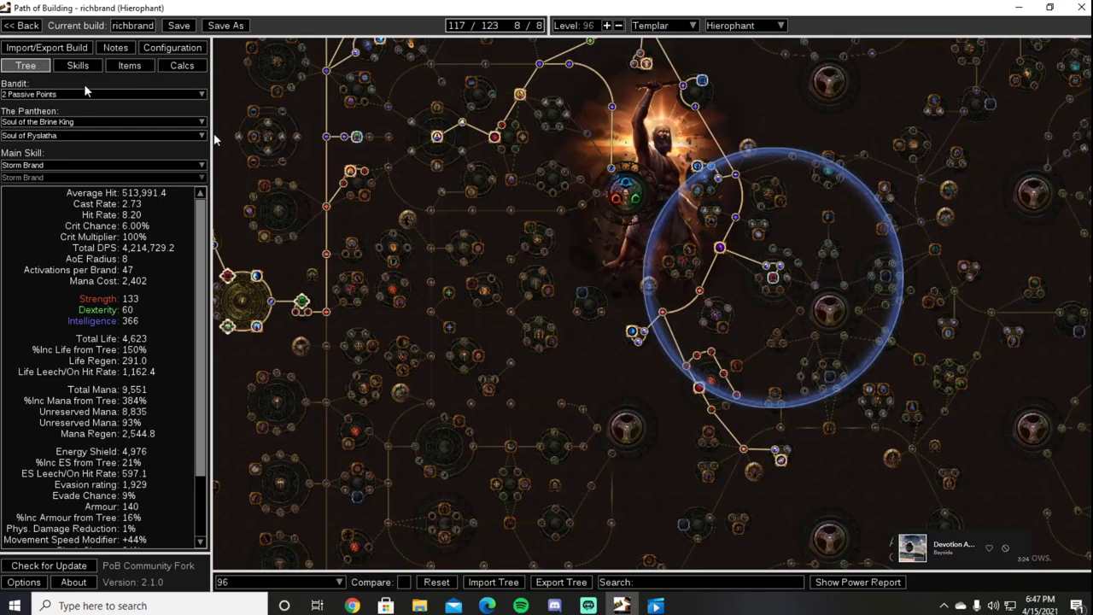
drag(603, 235, 496, 519)
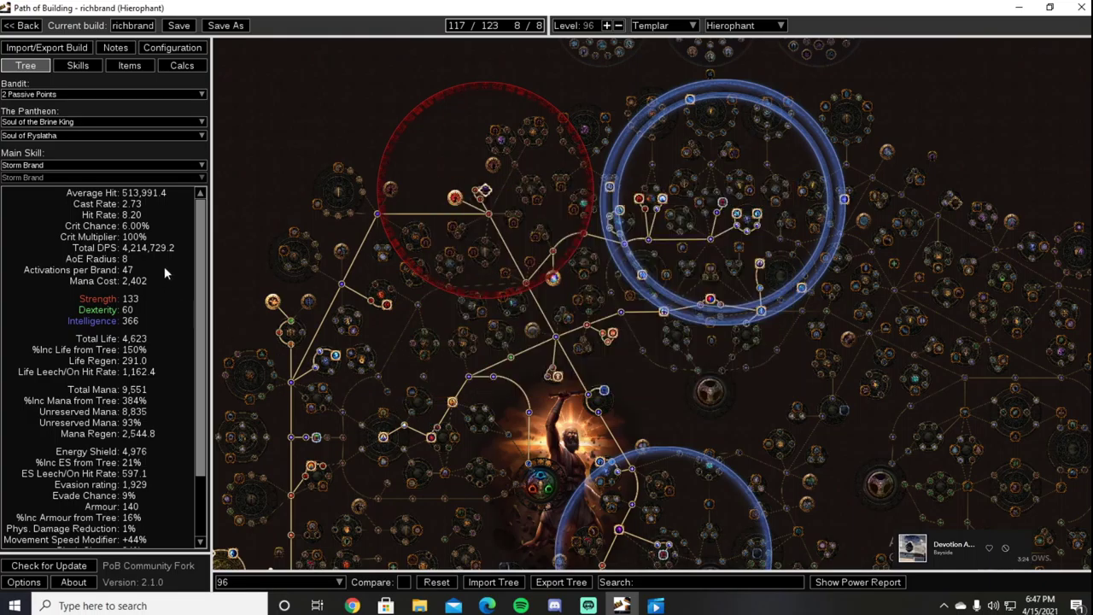
mouse_move(456, 199)
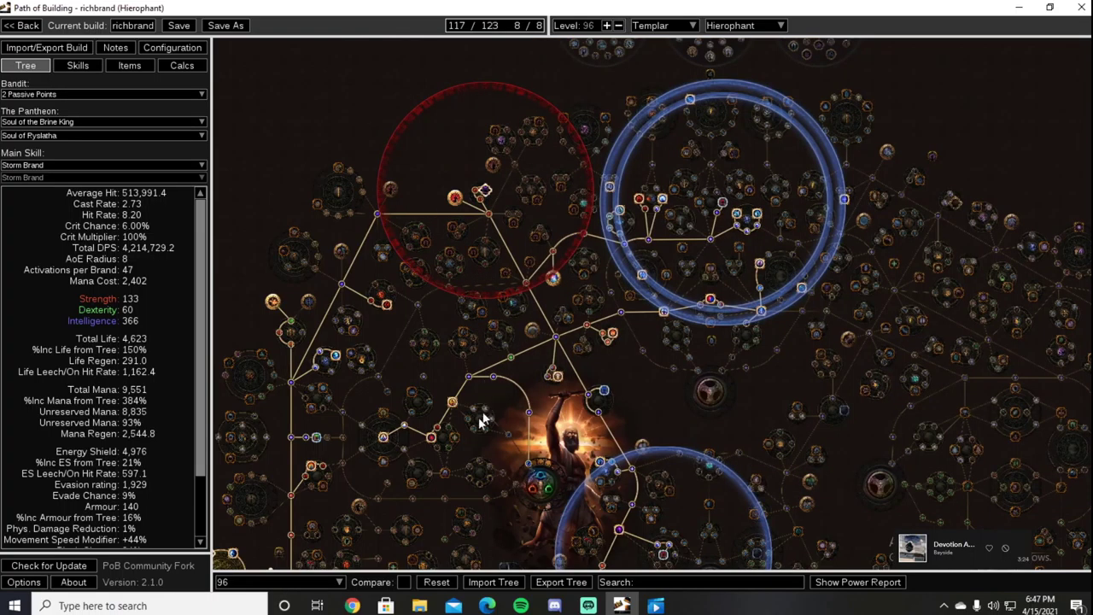
drag(407, 424, 425, 291)
drag(367, 405, 432, 325)
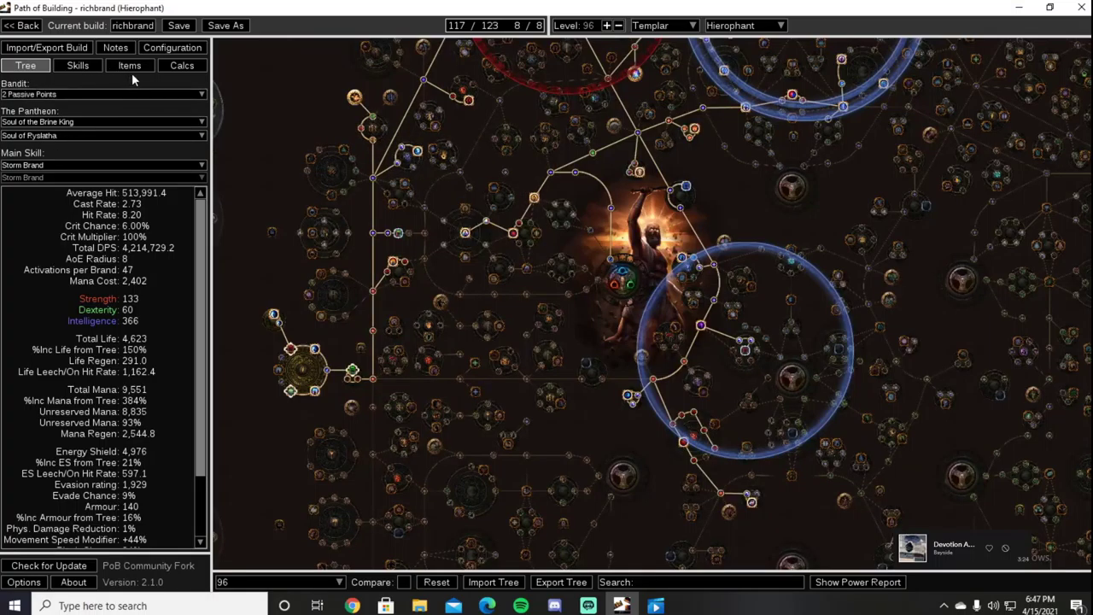
click(131, 69)
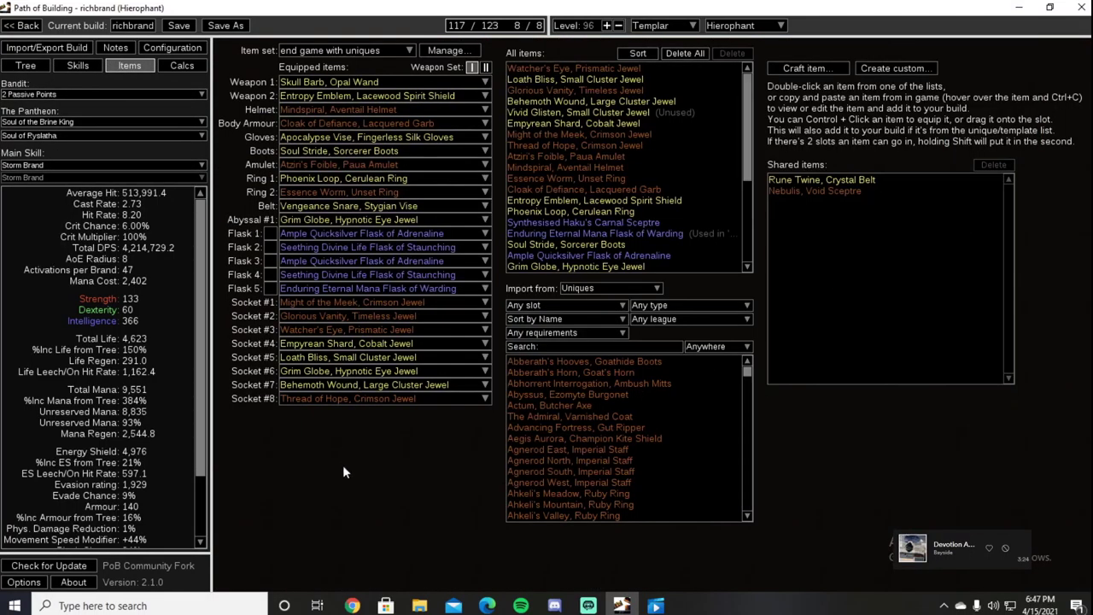
click(26, 66)
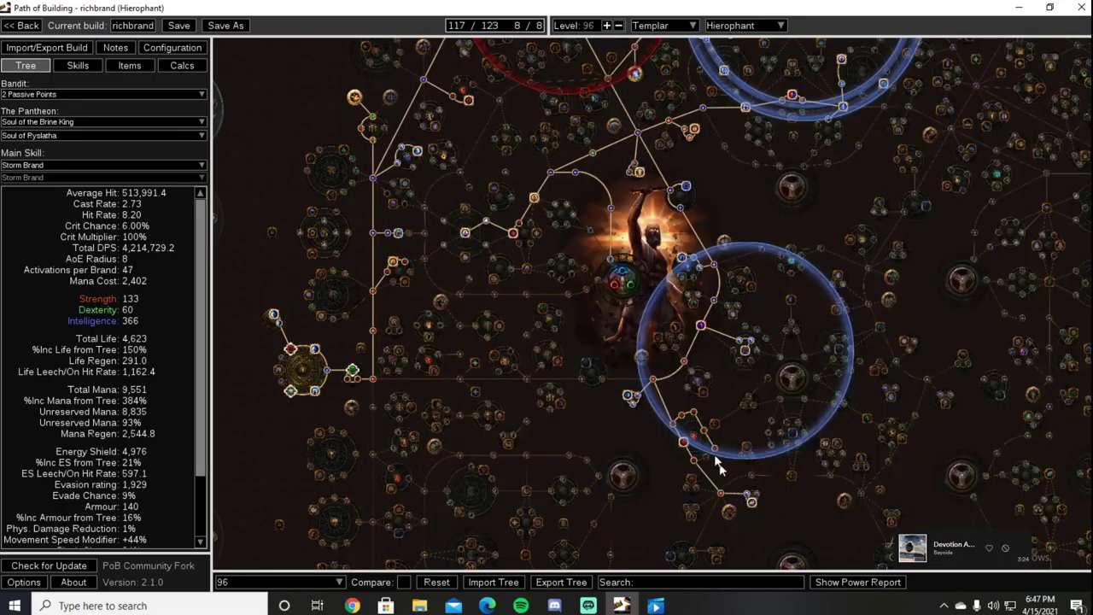
drag(632, 386, 573, 562)
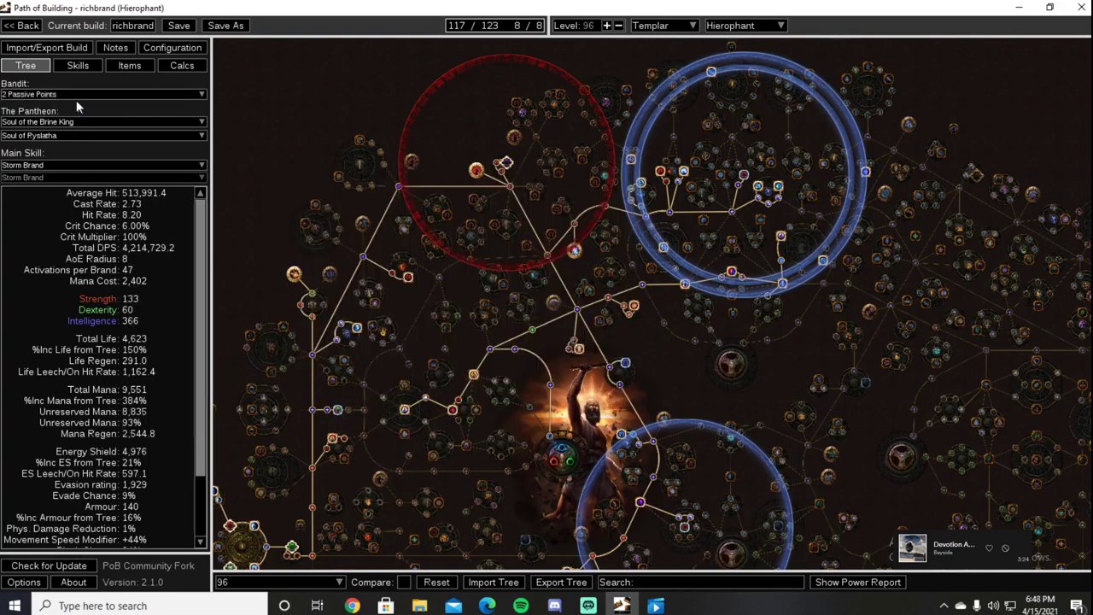
Recheck the end game socket groups and equipped flasks, and return to the passive tree around the Templar start.
click(91, 70)
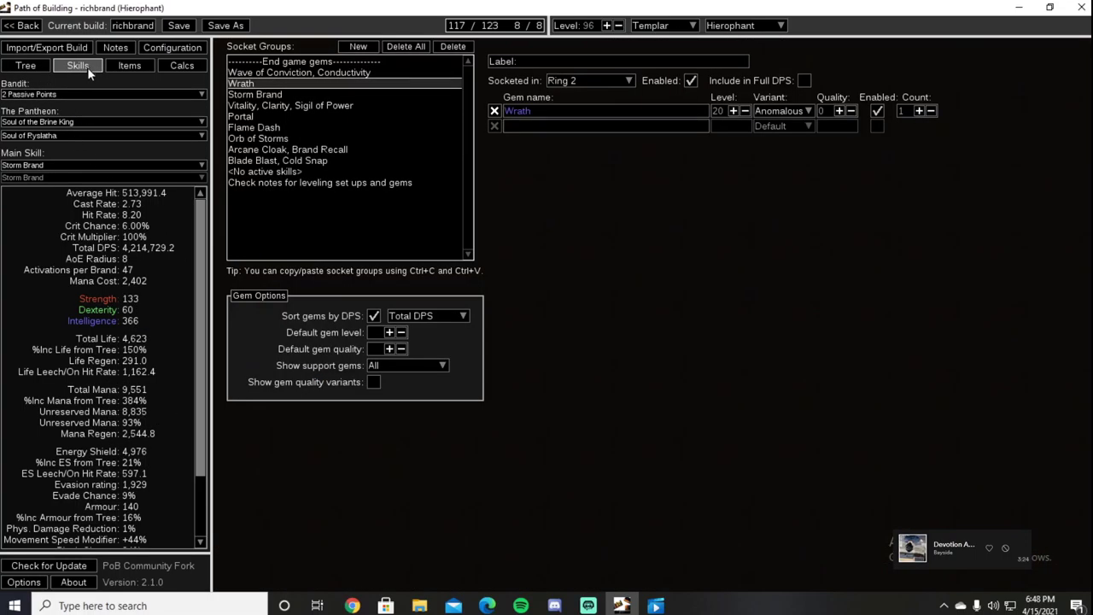
click(129, 67)
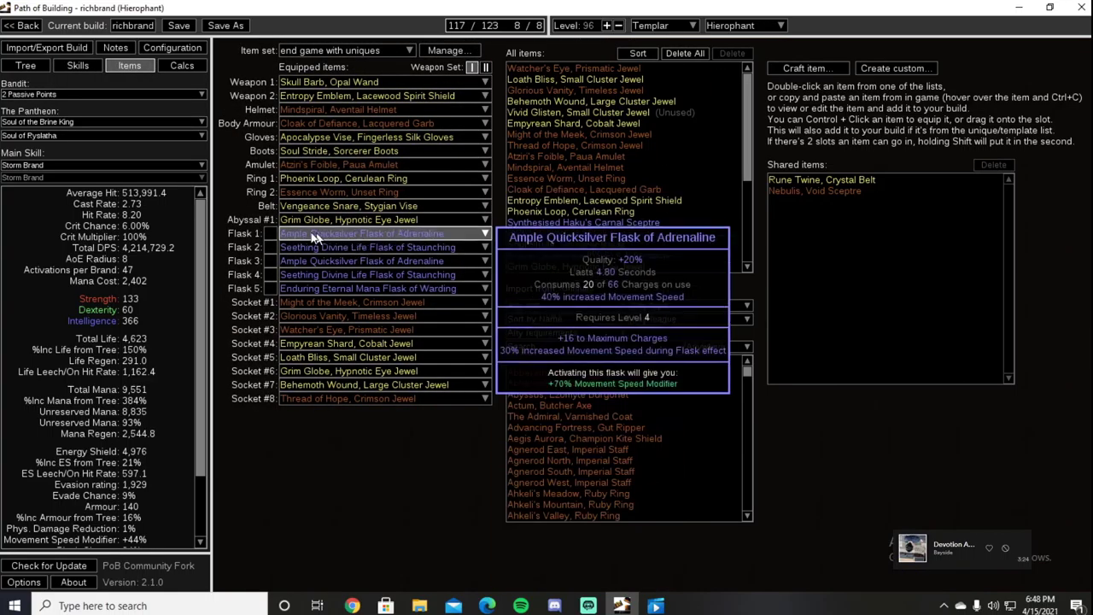
click(26, 66)
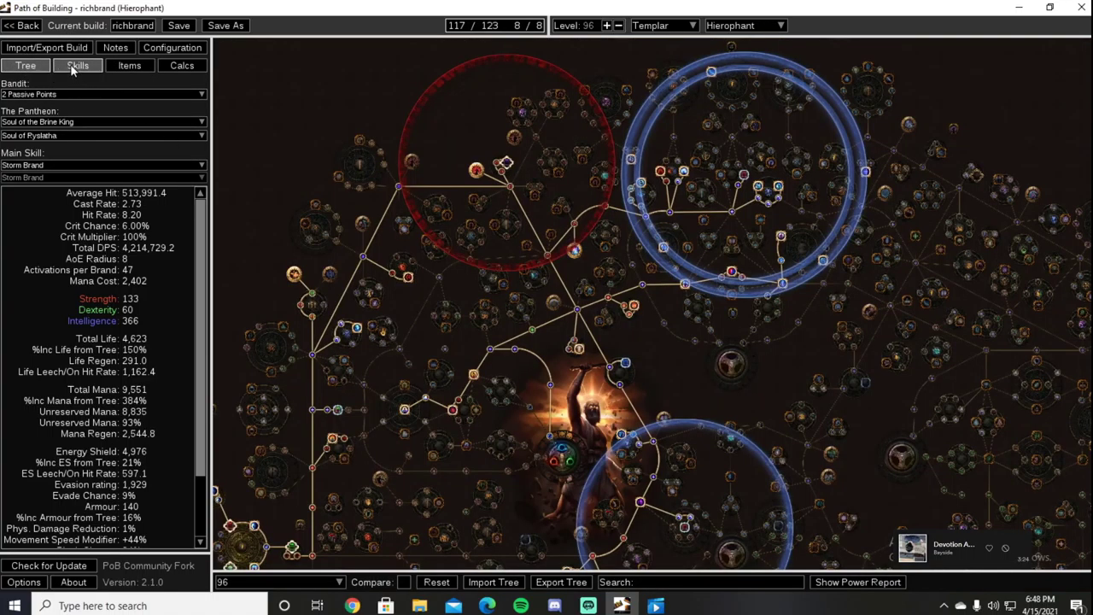
drag(599, 419, 535, 284)
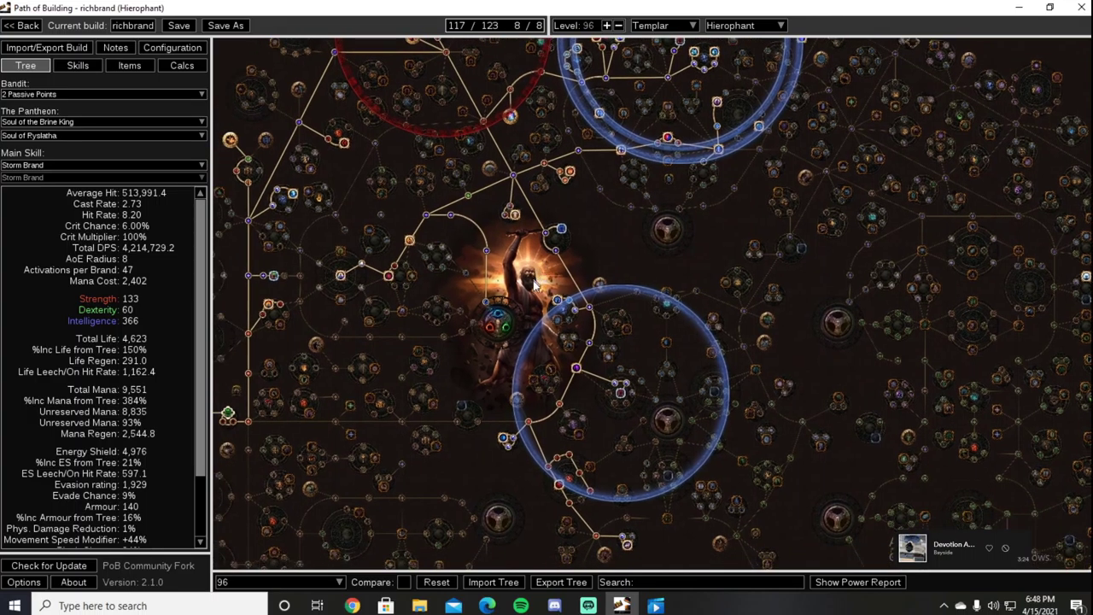
drag(543, 341, 575, 295)
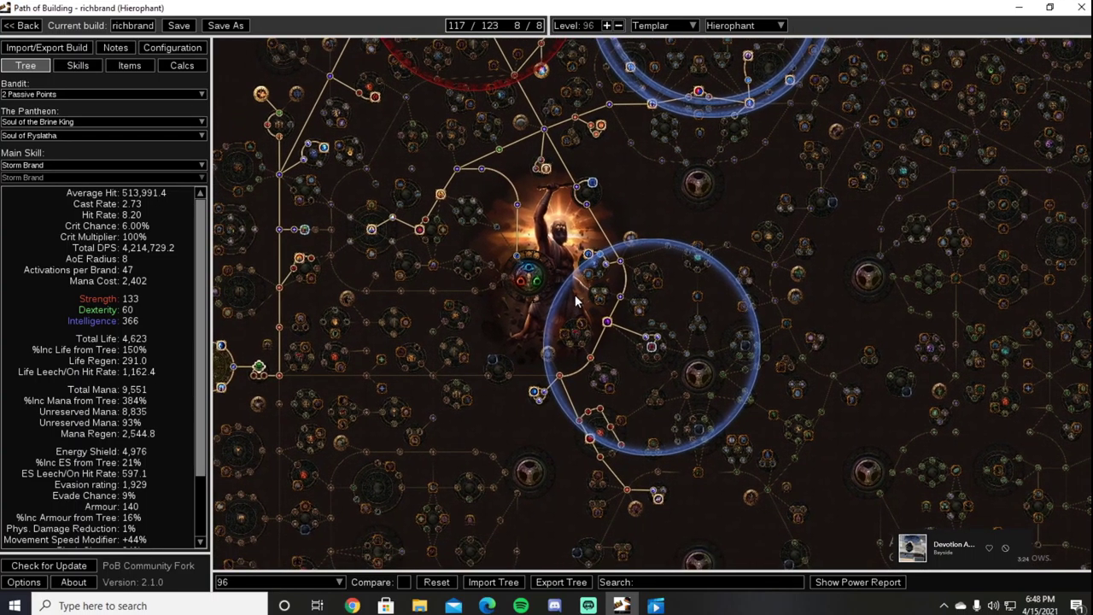